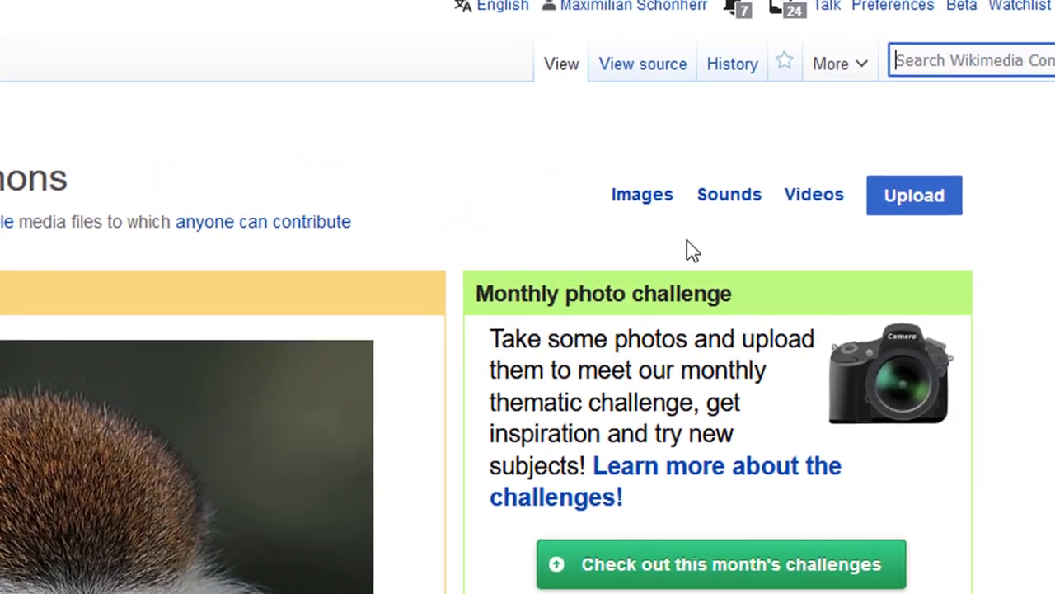
- Search Wikimedia Commons for 'brocade'
{"action": "type", "text": "brocad"}
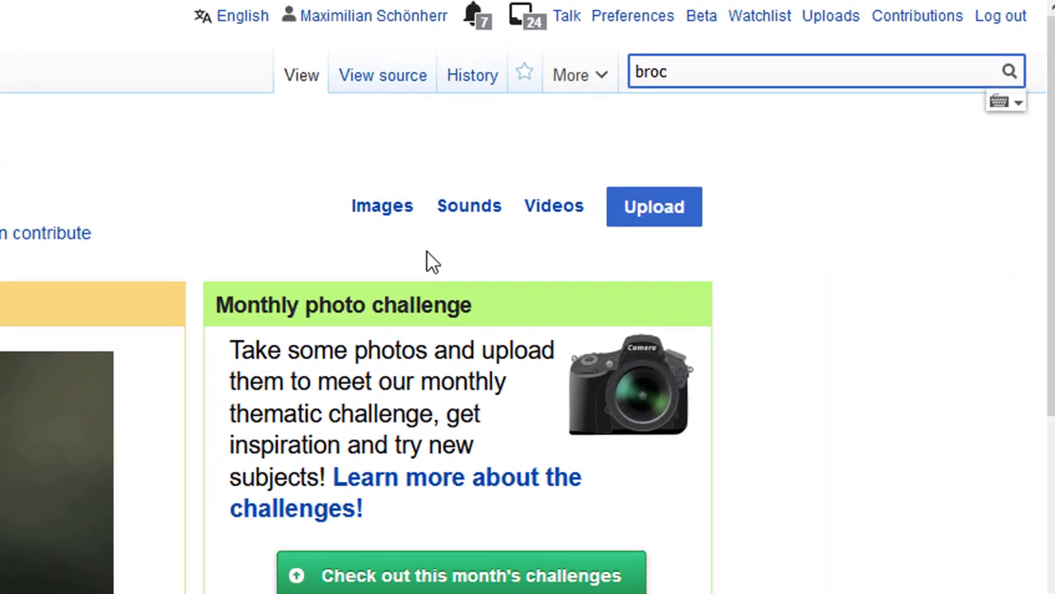
{"action": "type", "text": "e"}
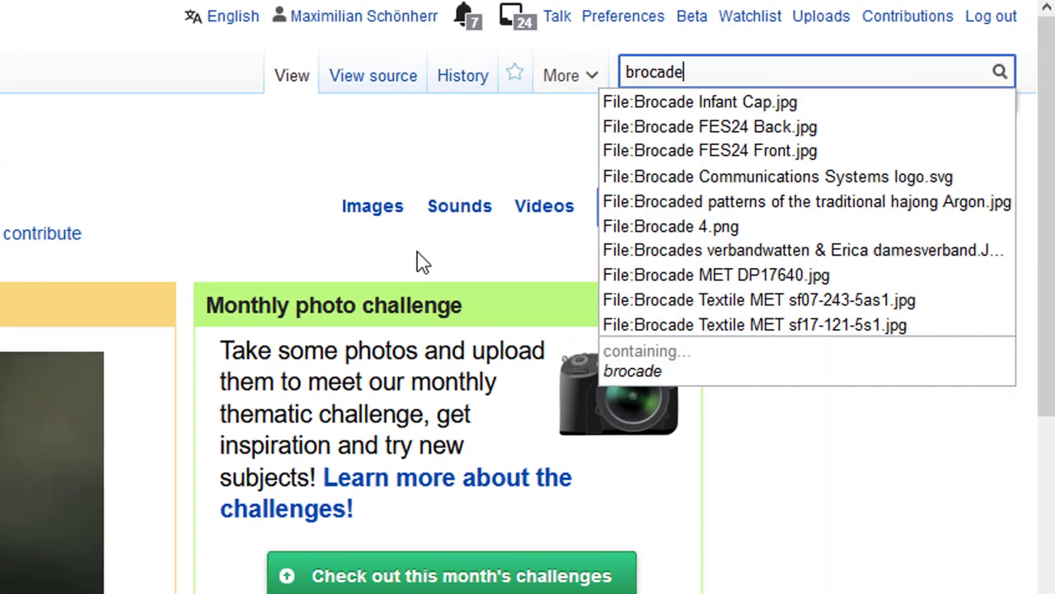
{"action": "key", "text": "Return"}
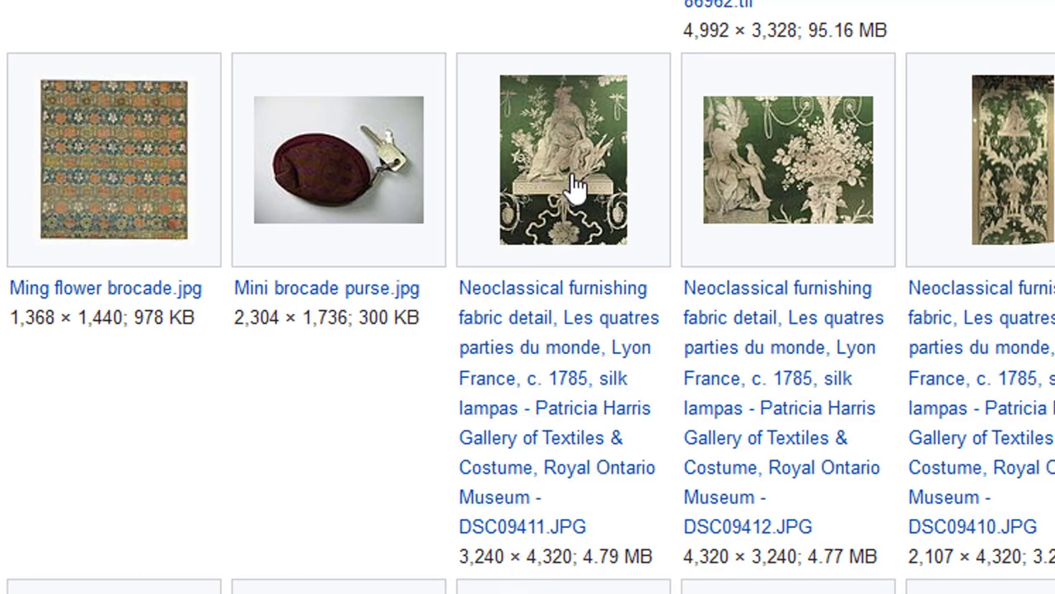
- Open the DSC09411 neoclassical silk lampas furnishing fabric file page
{"action": "left_click", "coordinate": [575, 188]}
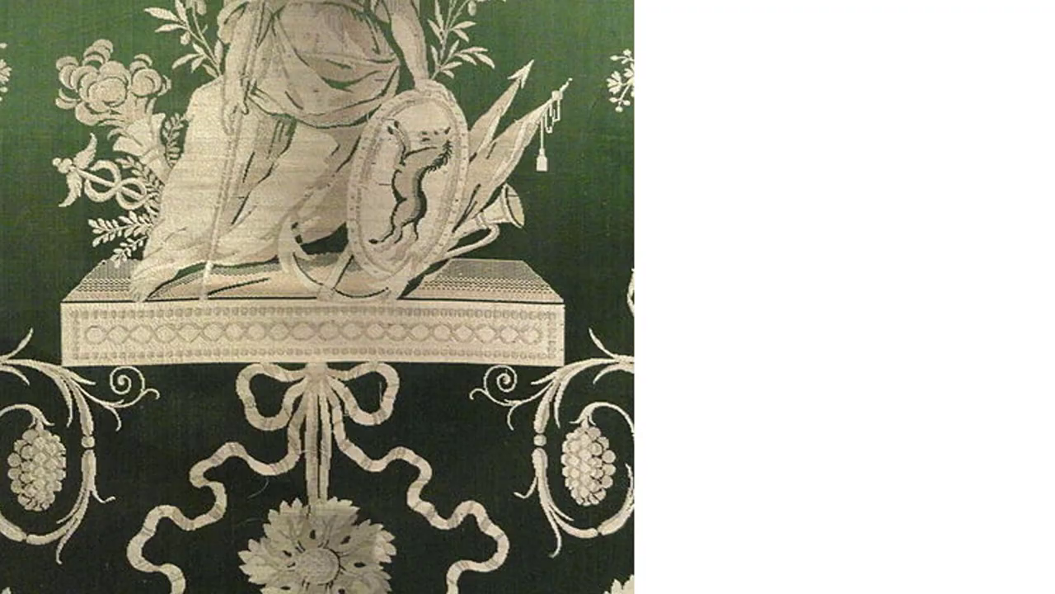
{"action": "scroll", "coordinate": [804, 303], "scroll_direction": "down", "scroll_amount": 15}
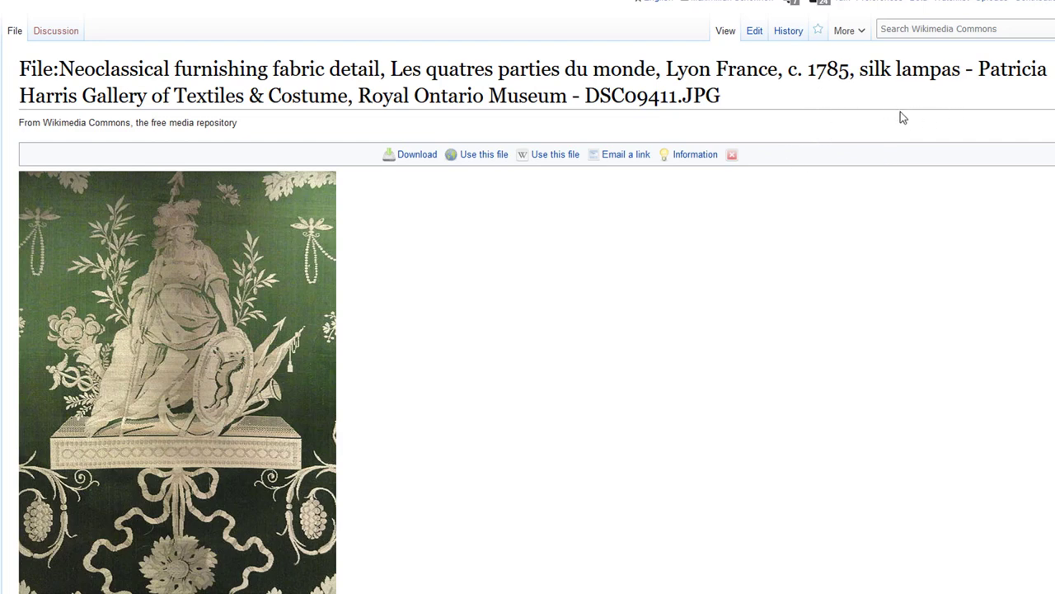
- View the original 3,240 × 4,320 fabric image at full size and bring up its save options
{"action": "scroll", "coordinate": [694, 305], "scroll_direction": "down", "scroll_amount": 3}
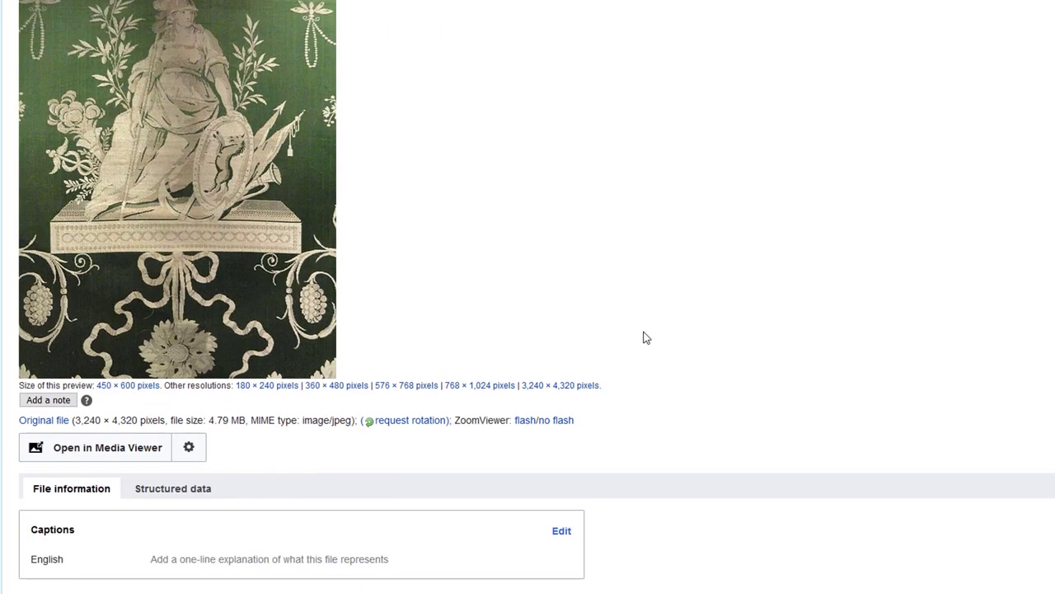
{"action": "left_click", "coordinate": [569, 388]}
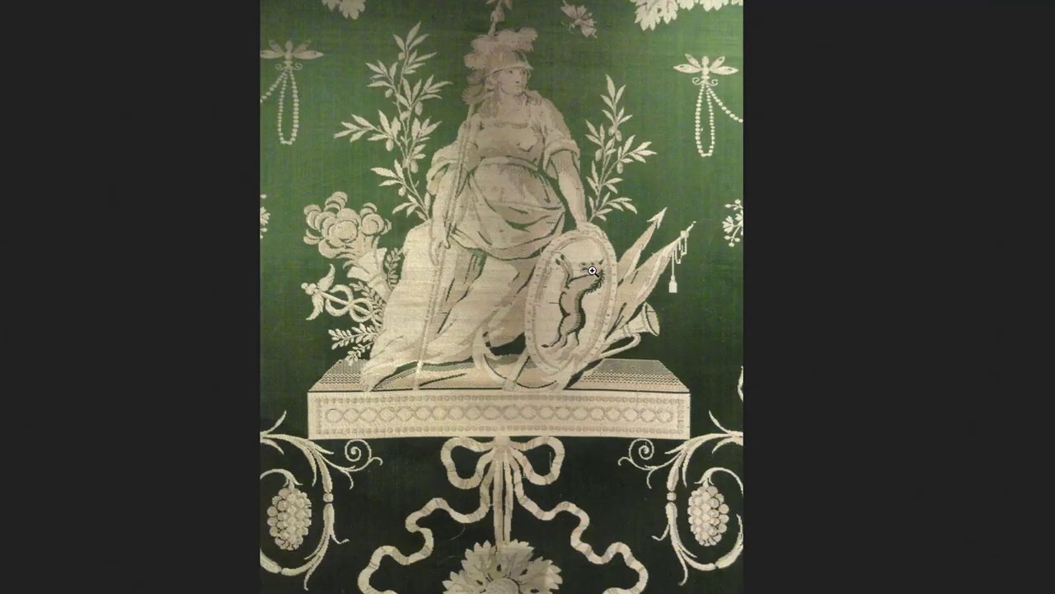
{"action": "left_click", "coordinate": [592, 270]}
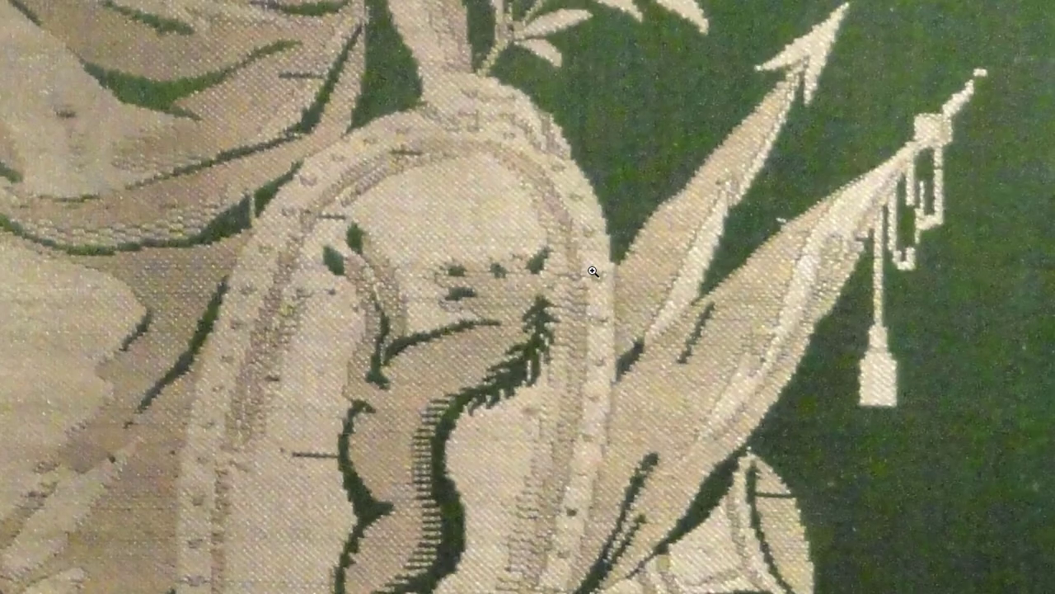
{"action": "right_click", "coordinate": [518, 207]}
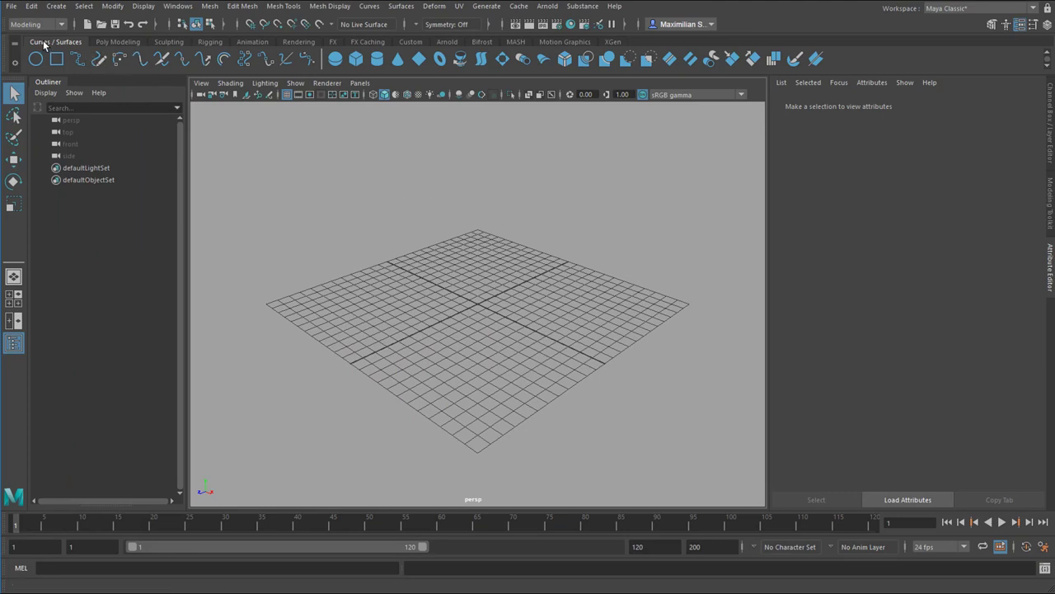
- Create a NURBS plane at the origin and frame it in the viewport
{"action": "left_click", "coordinate": [422, 58]}
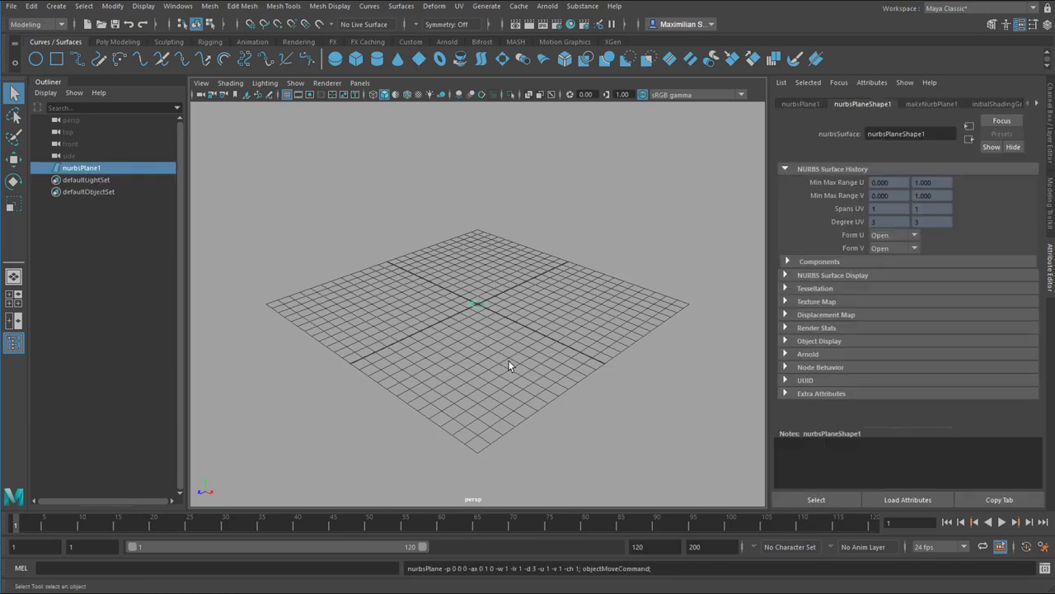
{"action": "key", "text": "f"}
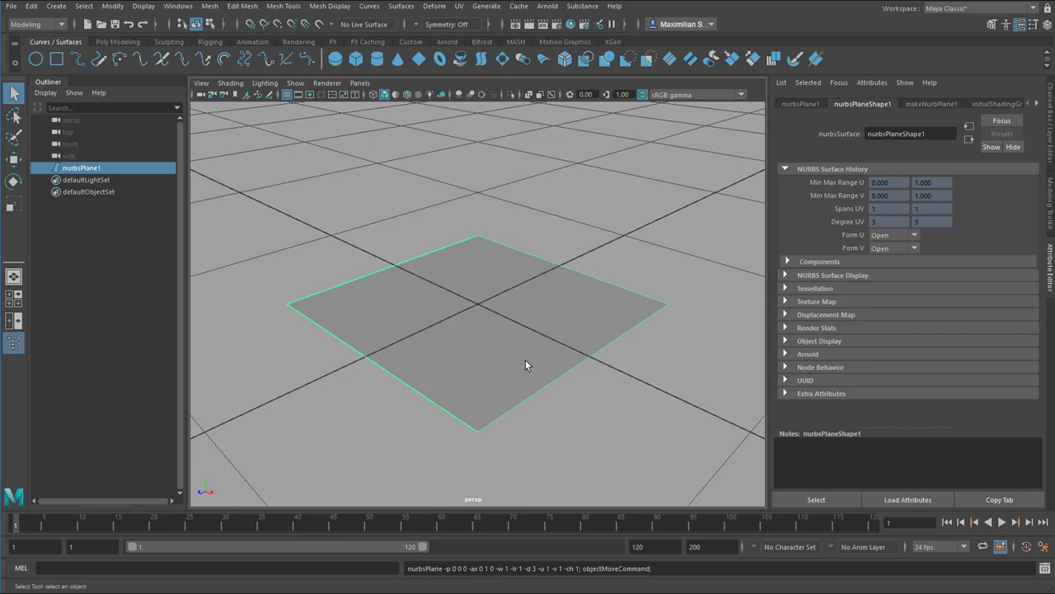
{"action": "left_click_drag", "start_coordinate": [517, 373], "coordinate": [539, 404], "text": "alt"}
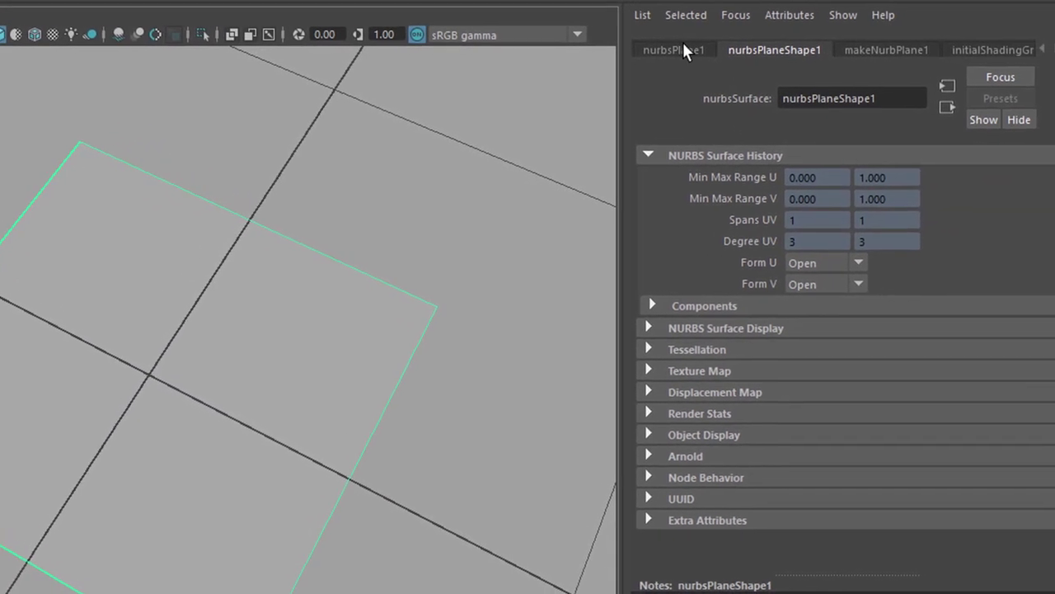
- Enter Scale X 180 and Scale Z 240 on nurbsPlane1's transform, then frame the plane
{"action": "left_click", "coordinate": [678, 49]}
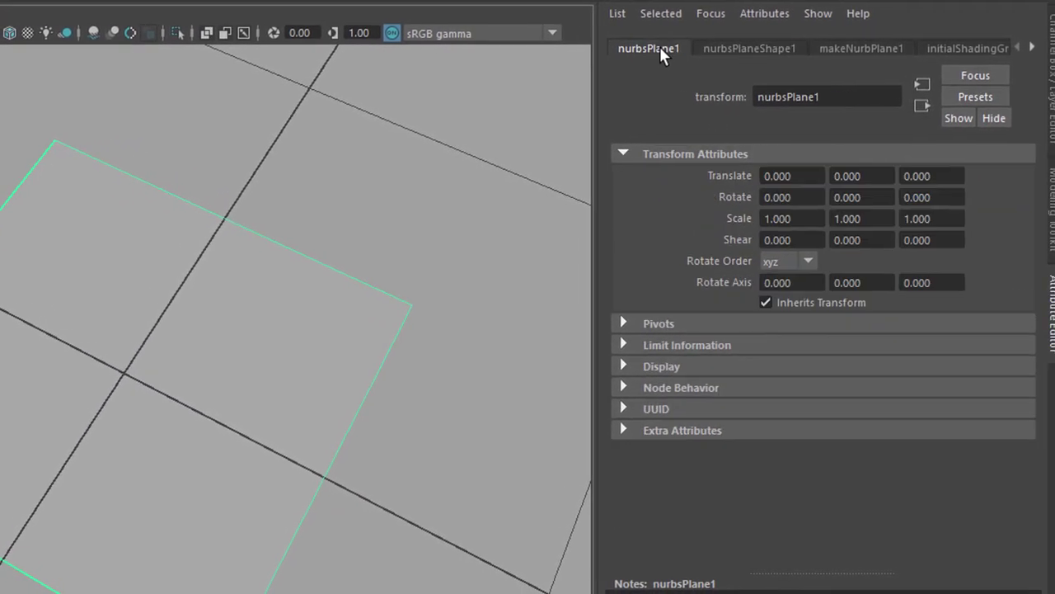
{"action": "left_click", "coordinate": [796, 217]}
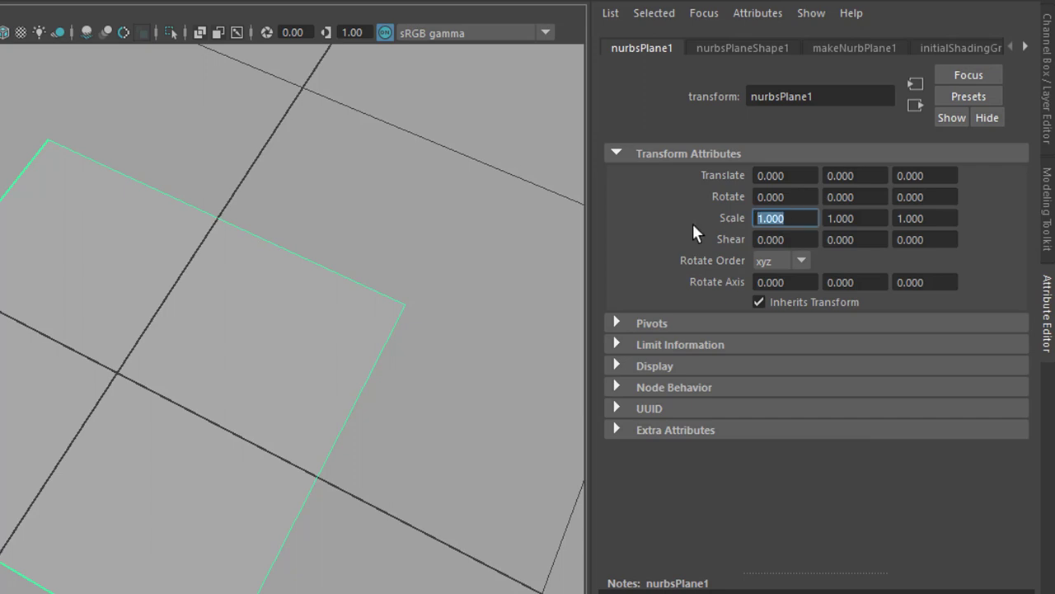
{"action": "type", "text": "180"}
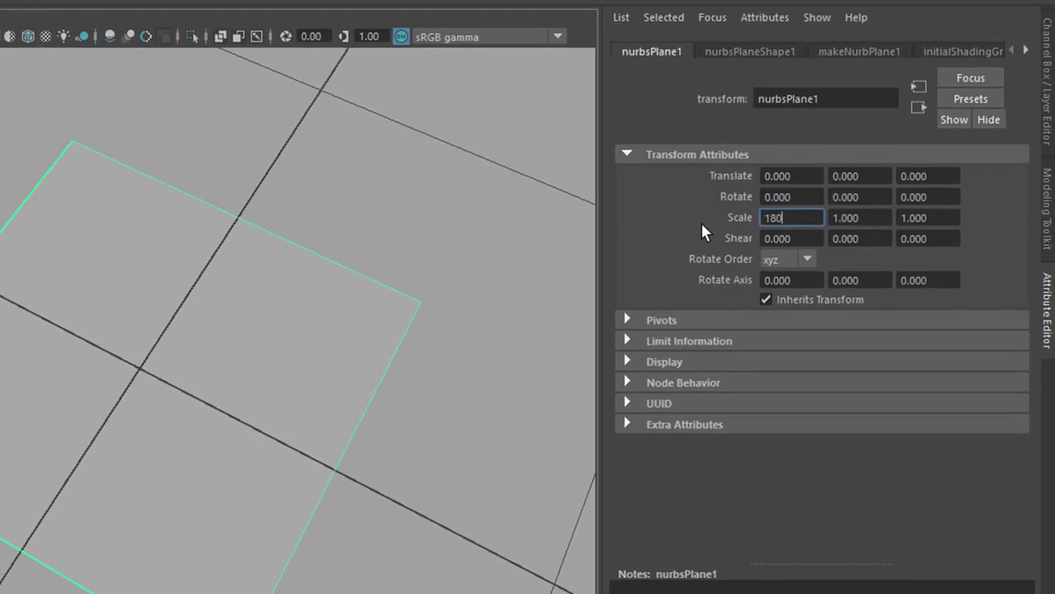
{"action": "key", "text": "Tab"}
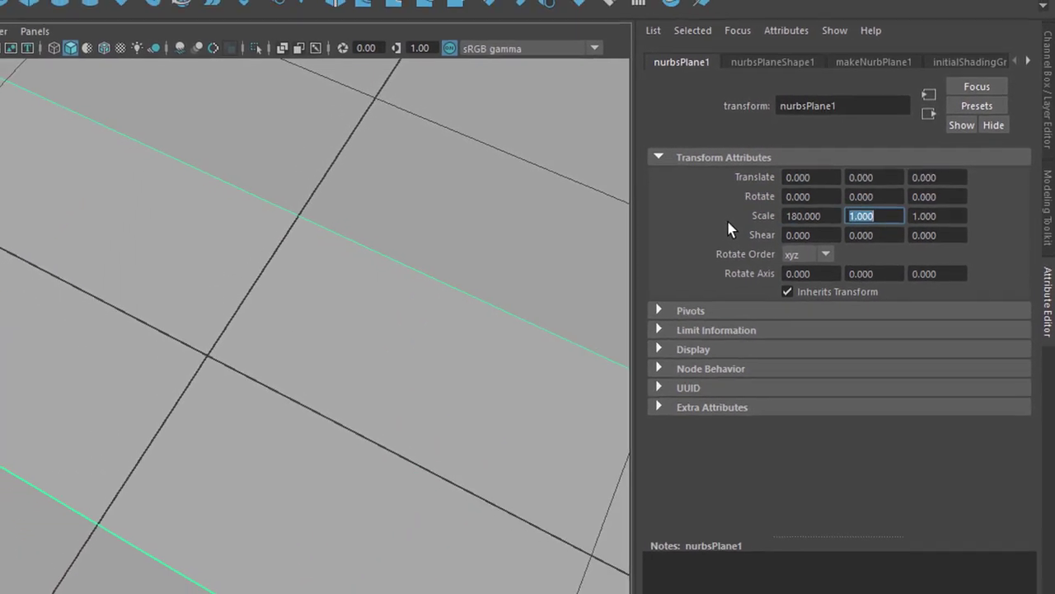
{"action": "key", "text": "Tab"}
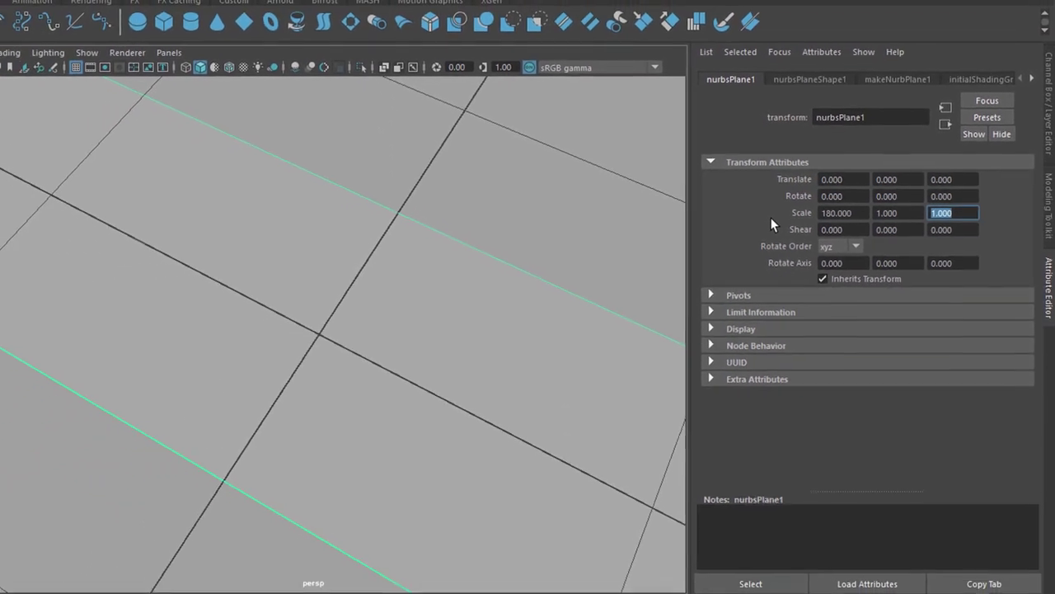
{"action": "type", "text": "240"}
{"action": "key", "text": "Return"}
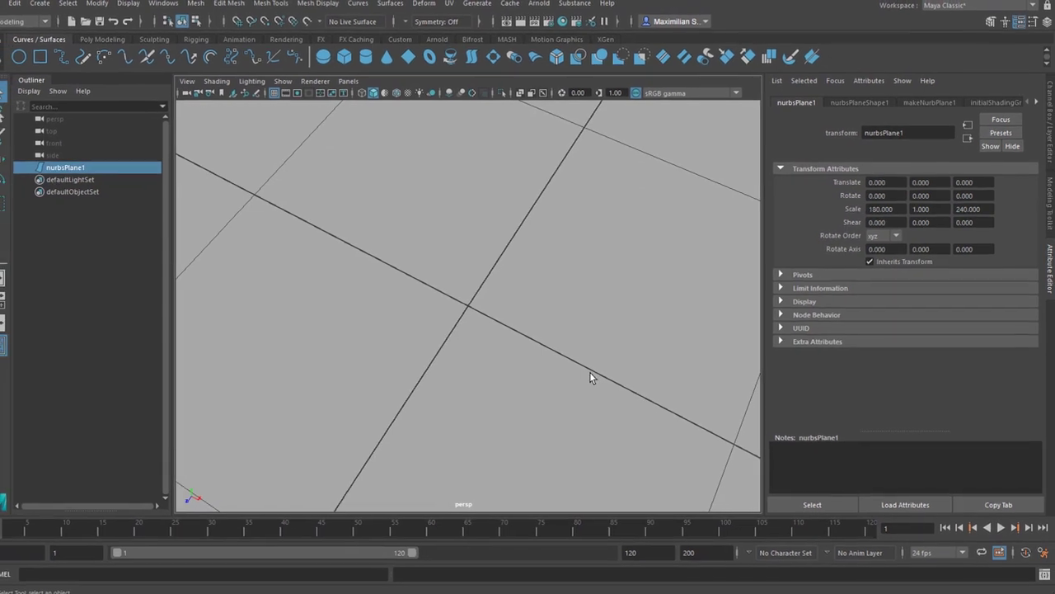
{"action": "key", "text": "f"}
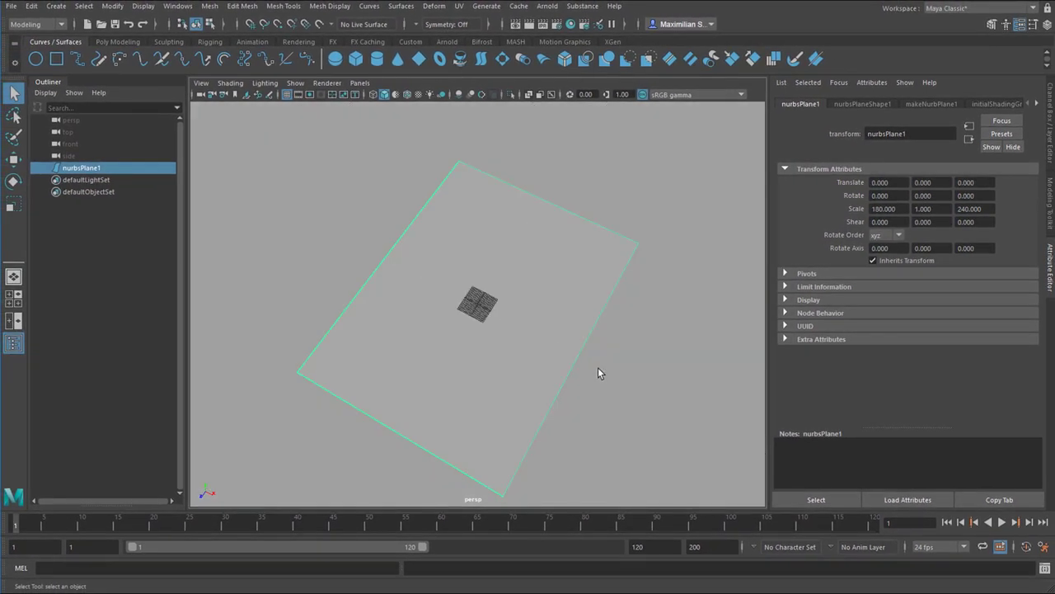
{"action": "mouse_move", "coordinate": [599, 371]}
{"action": "left_mouse_down", "text": "alt"}
{"action": "mouse_move", "coordinate": [603, 400]}
{"action": "mouse_move", "coordinate": [630, 356]}
{"action": "mouse_move", "coordinate": [563, 365]}
{"action": "mouse_move", "coordinate": [601, 371]}
{"action": "mouse_move", "coordinate": [601, 387]}
{"action": "mouse_move", "coordinate": [597, 373]}
{"action": "left_mouse_up", "text": "alt"}
{"action": "right_click_drag", "start_coordinate": [570, 369], "coordinate": [483, 293], "text": "alt"}
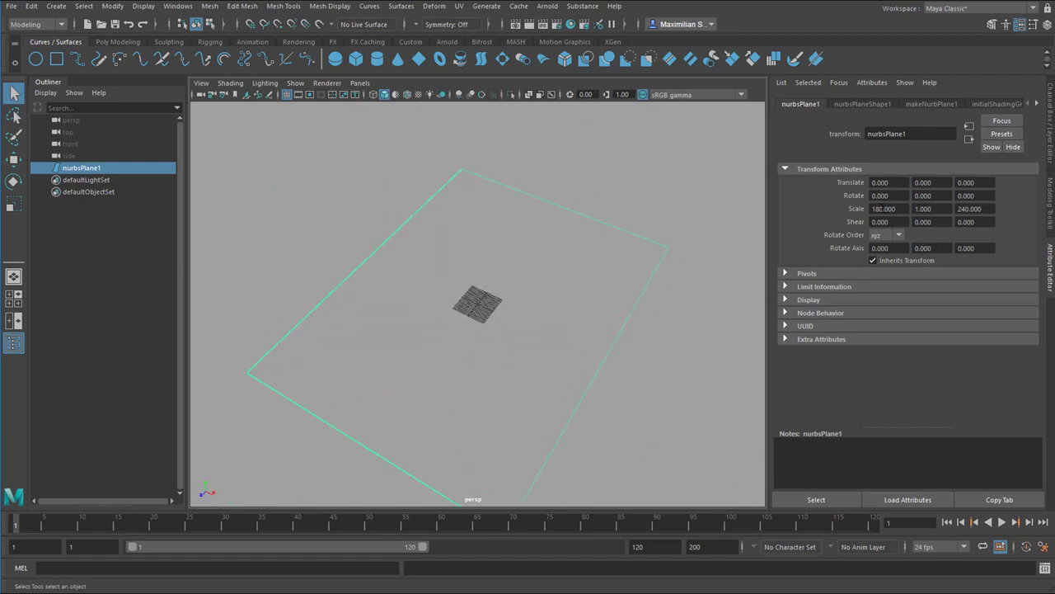
- Correct the plane's scale to X 1.8 and Z 2.4, then reframe the view
{"action": "left_click", "coordinate": [877, 209]}
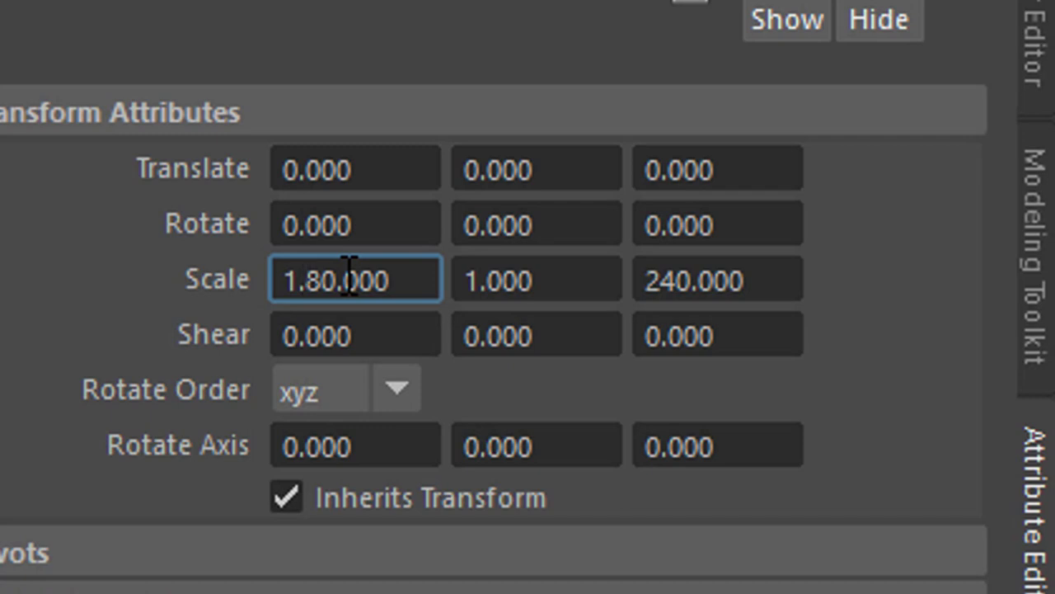
{"action": "key", "text": "shift+Right"}
{"action": "key", "text": "shift+Right"}
{"action": "key", "text": "shift+Right"}
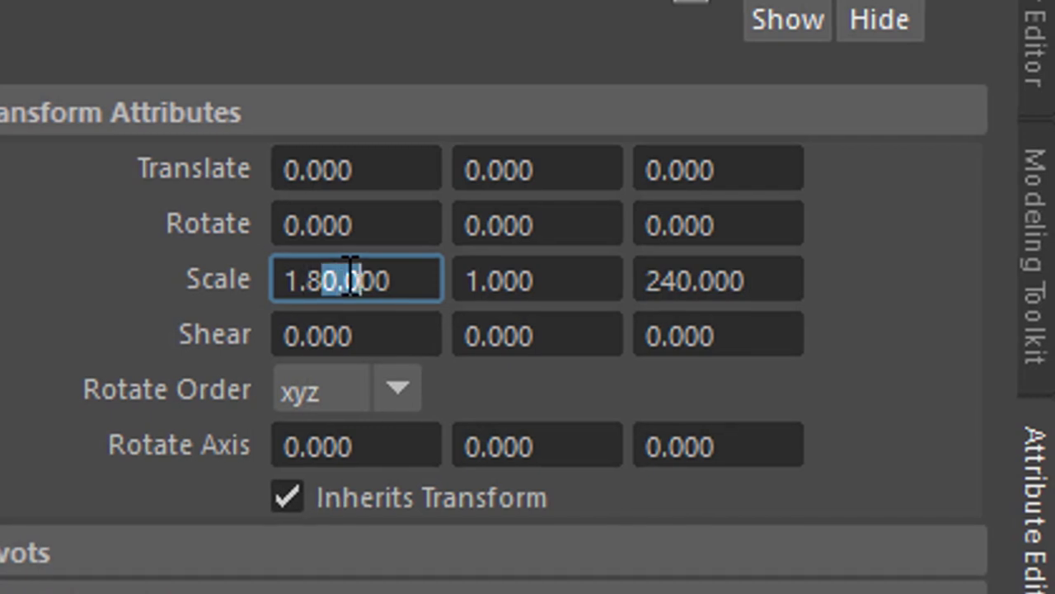
{"action": "key", "text": "Delete"}
{"action": "left_click", "coordinate": [707, 282]}
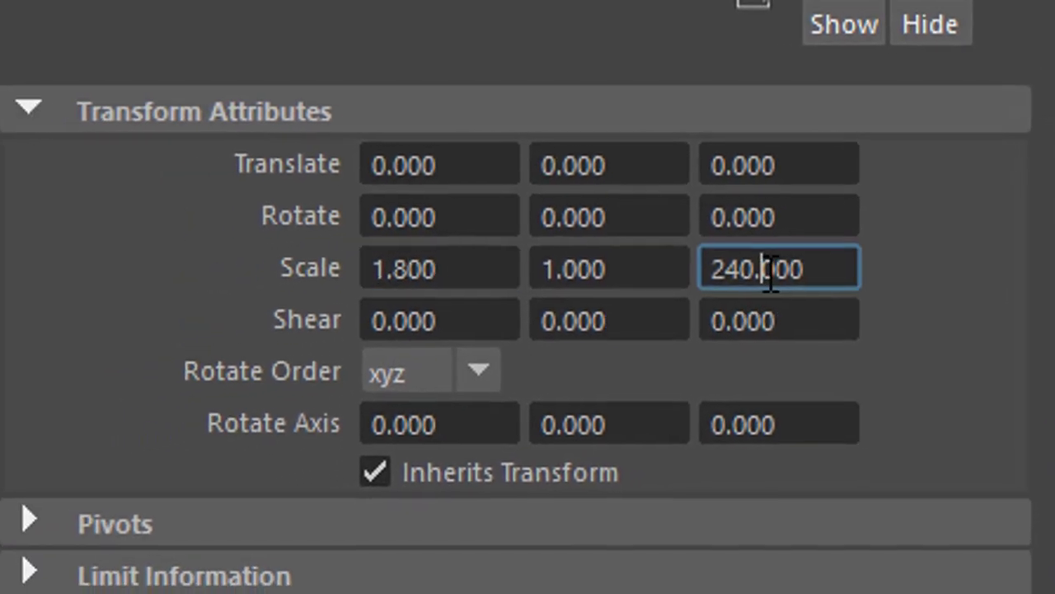
{"action": "key", "text": "BackSpace"}
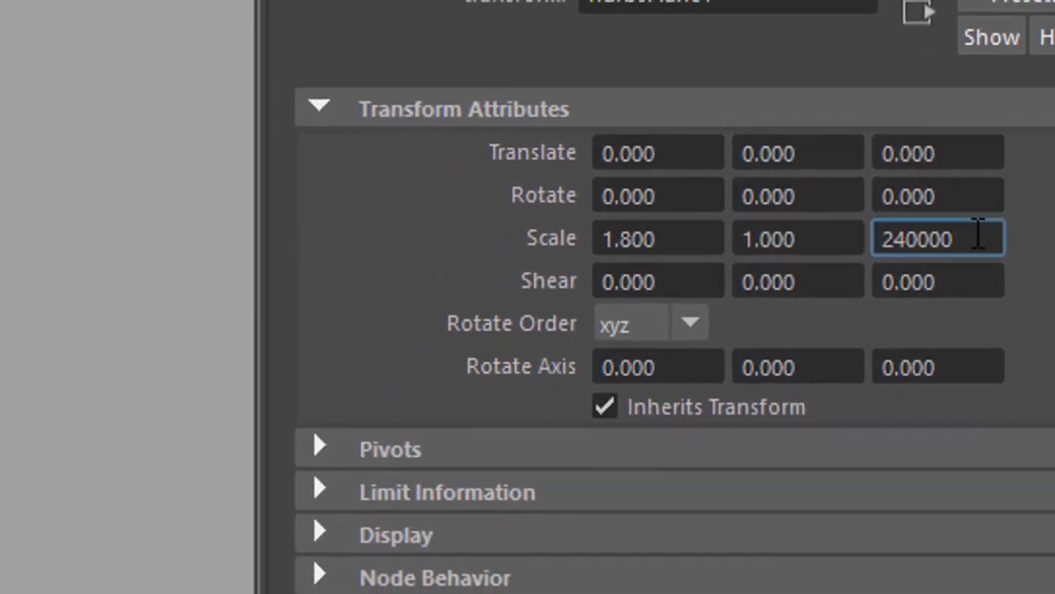
{"action": "key", "text": "Left"}
{"action": "key", "text": "Left"}
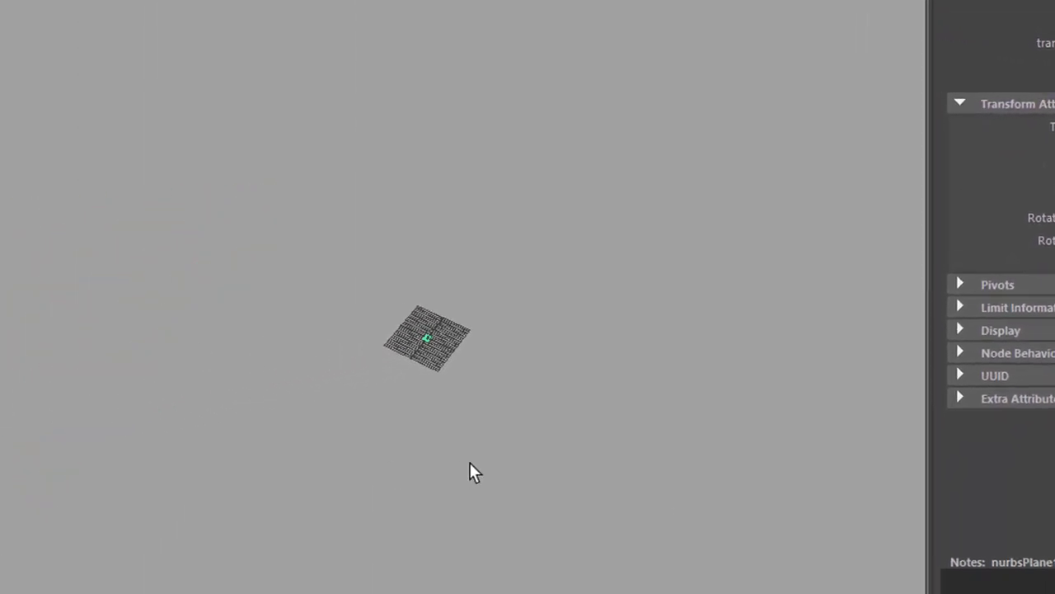
{"action": "key", "text": "f"}
{"action": "left_click_drag", "start_coordinate": [528, 539], "coordinate": [528, 518], "text": "alt"}
{"action": "left_click_drag", "start_coordinate": [690, 459], "coordinate": [665, 458], "text": "alt"}
{"action": "left_click_drag", "start_coordinate": [788, 449], "coordinate": [618, 500], "text": "alt"}
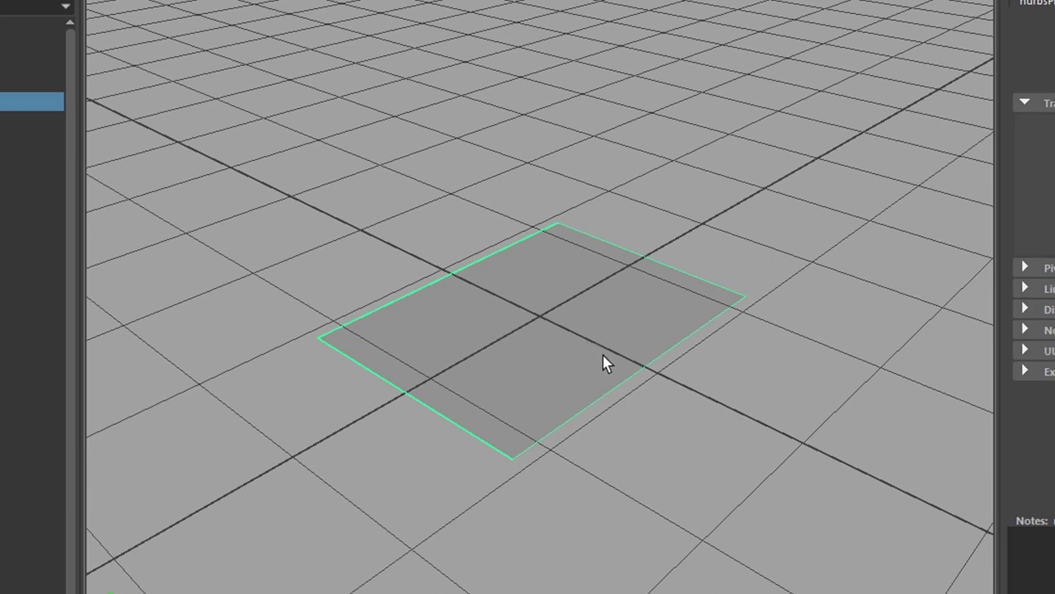
- Assign a new Arnold aiStandardSurface material to nurbsPlane1
{"action": "right_click", "coordinate": [587, 388]}
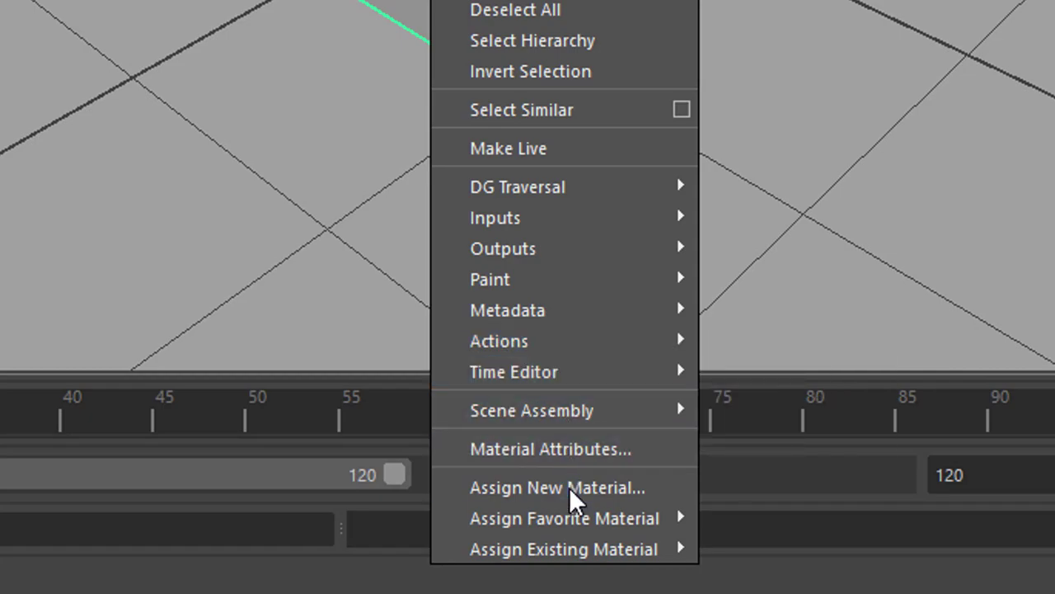
{"action": "left_click", "coordinate": [569, 488]}
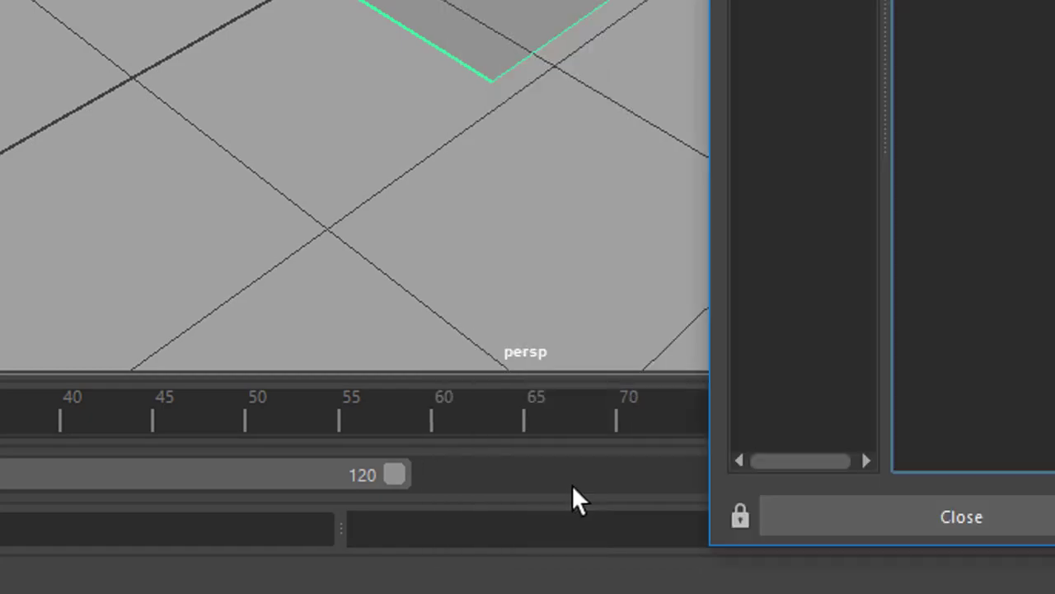
{"action": "left_click", "coordinate": [182, 286]}
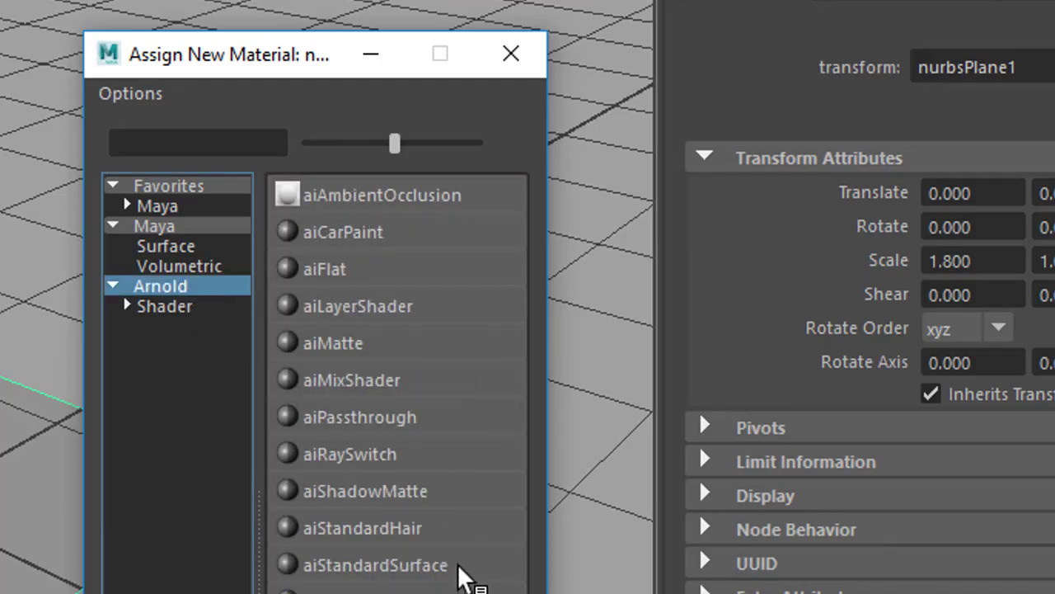
{"action": "left_click", "coordinate": [459, 567]}
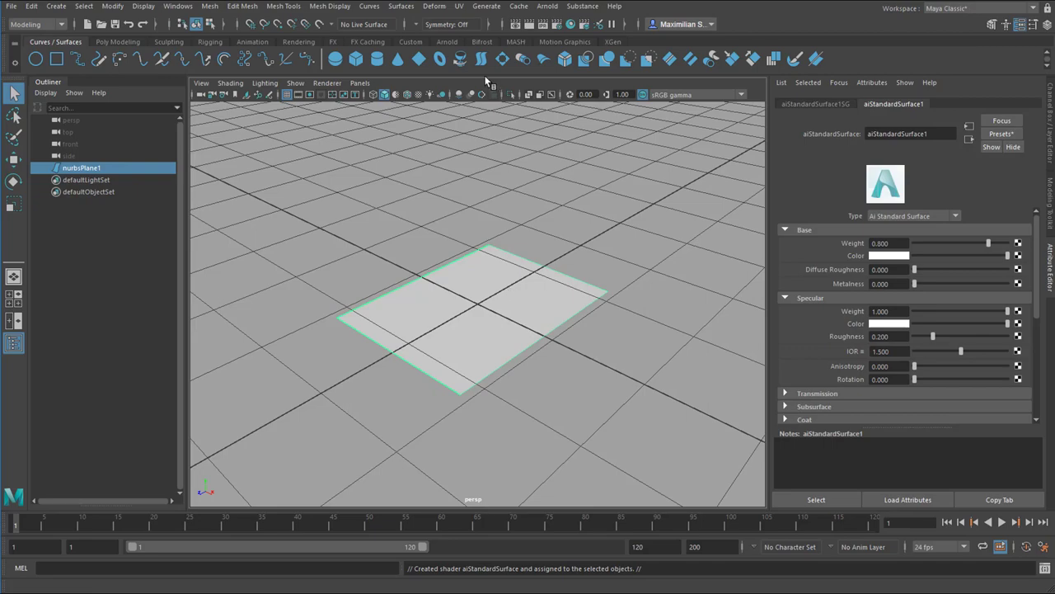
- Create an Arnold area light, moving it to -0.657, 0.535, 1.404 and tilting it toward the plane
{"action": "left_click", "coordinate": [547, 8]}
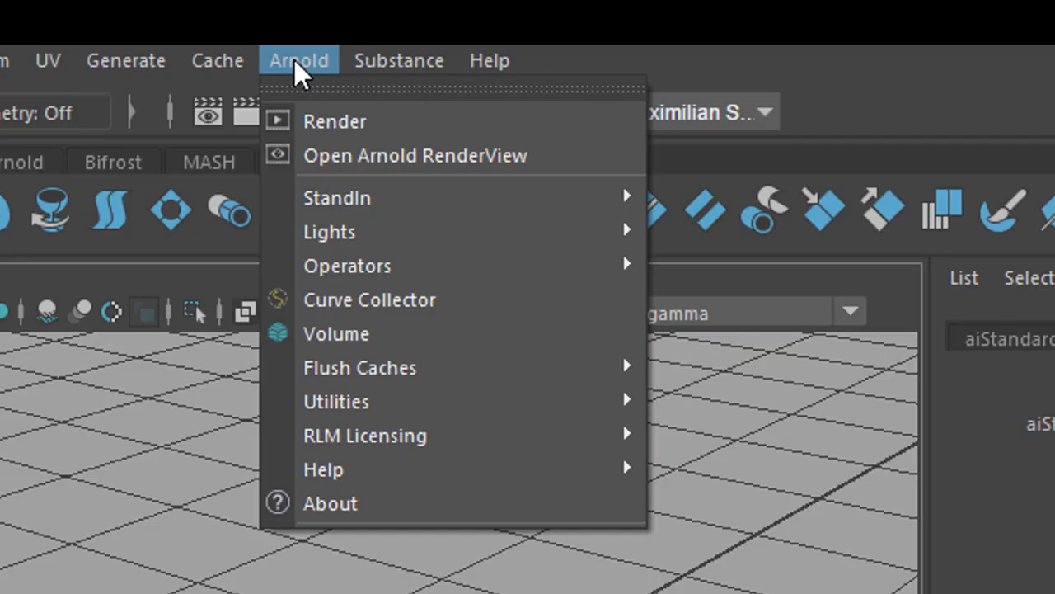
{"action": "mouse_move", "coordinate": [573, 66]}
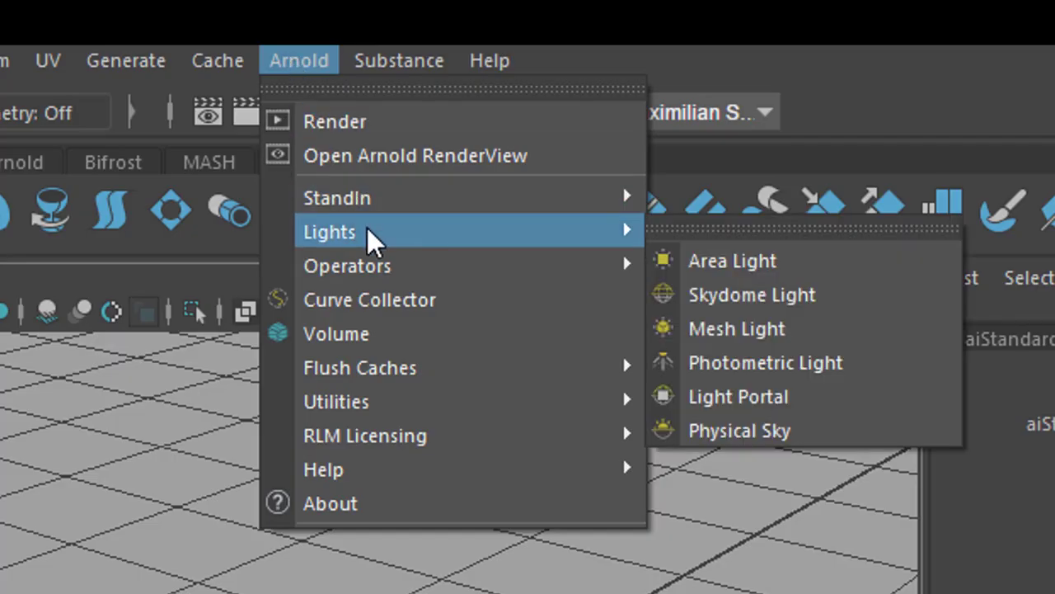
{"action": "left_click", "coordinate": [739, 261]}
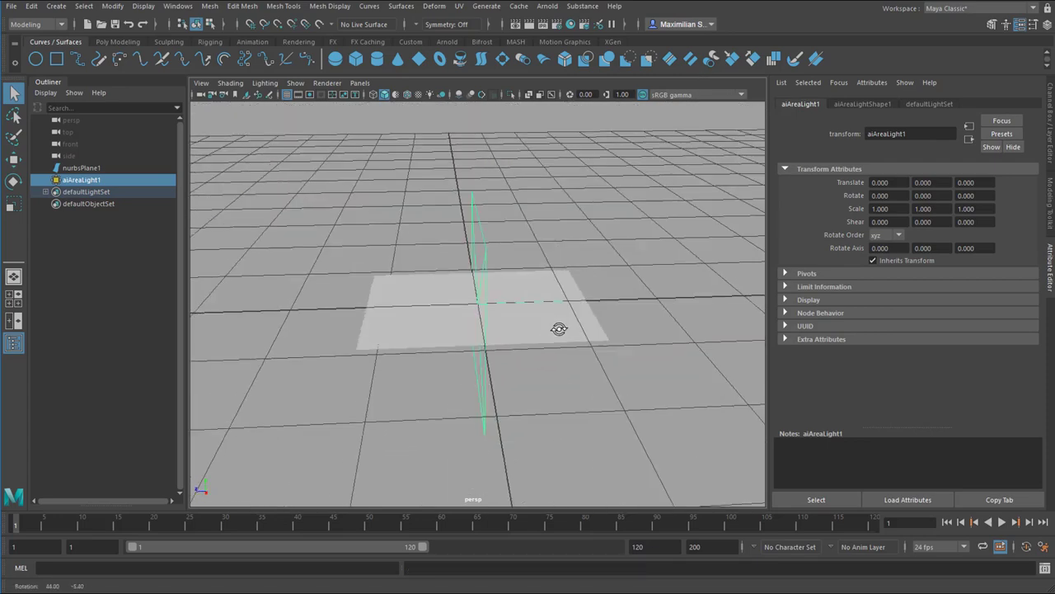
{"action": "key", "text": "w"}
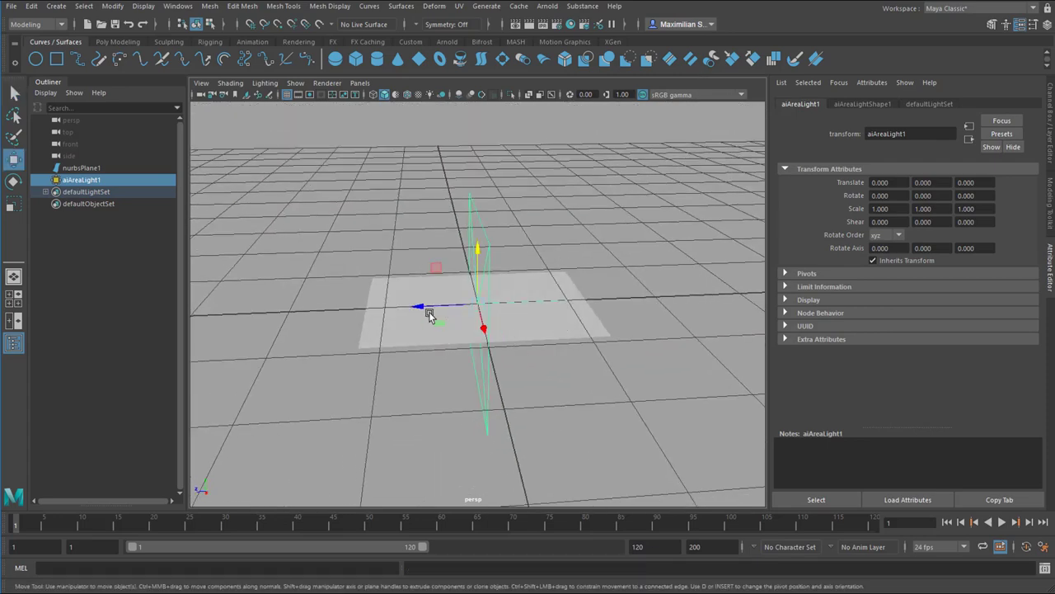
{"action": "left_click_drag", "start_coordinate": [431, 310], "coordinate": [277, 327]}
{"action": "left_click_drag", "start_coordinate": [313, 258], "coordinate": [448, 302]}
{"action": "key", "text": "e"}
{"action": "left_click_drag", "start_coordinate": [292, 265], "coordinate": [314, 305]}
{"action": "key", "text": "w"}
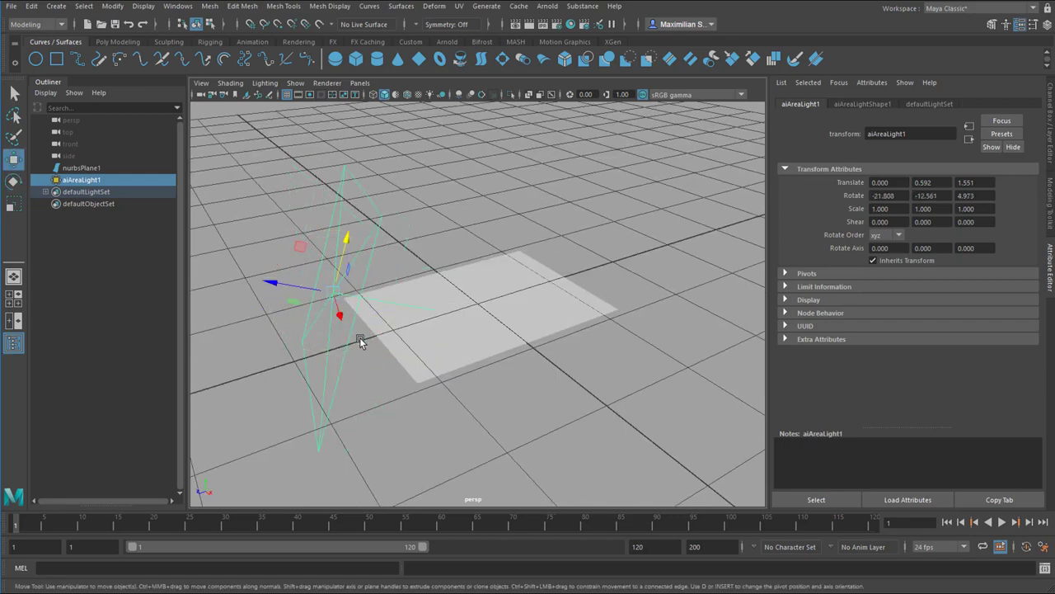
{"action": "left_click_drag", "start_coordinate": [359, 337], "coordinate": [779, 231]}
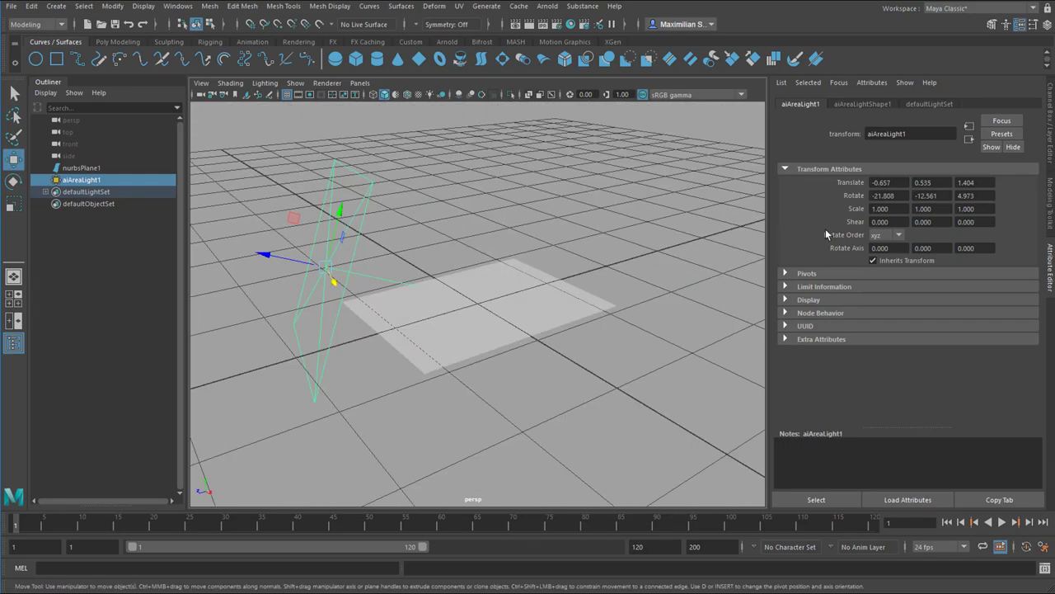
- Set the area light's Exposure to 2 and turn off Normalize
{"action": "left_click", "coordinate": [867, 103]}
{"action": "double_click", "coordinate": [887, 255]}
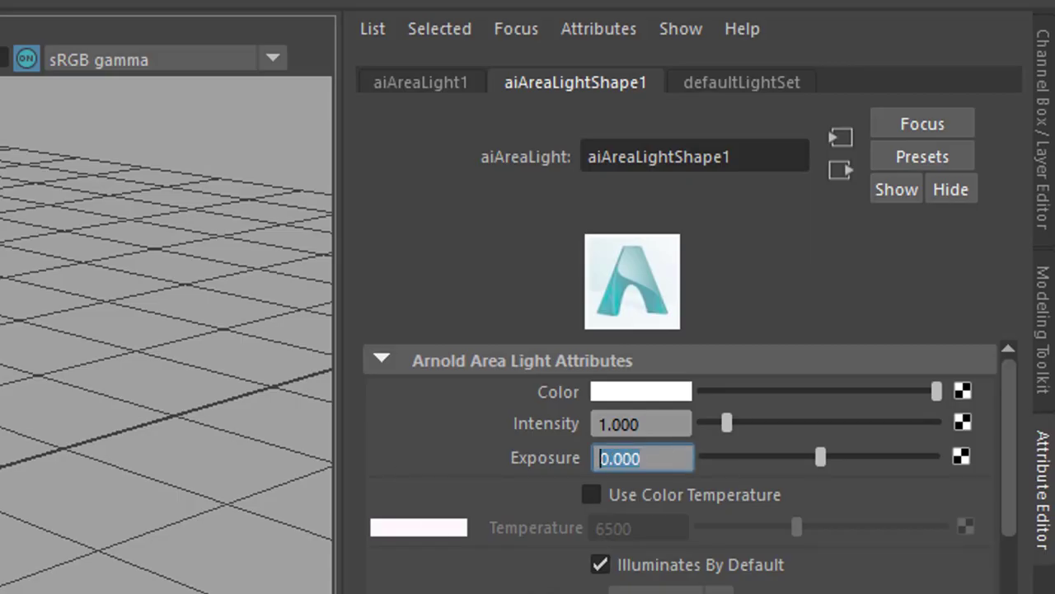
{"action": "type", "text": "2"}
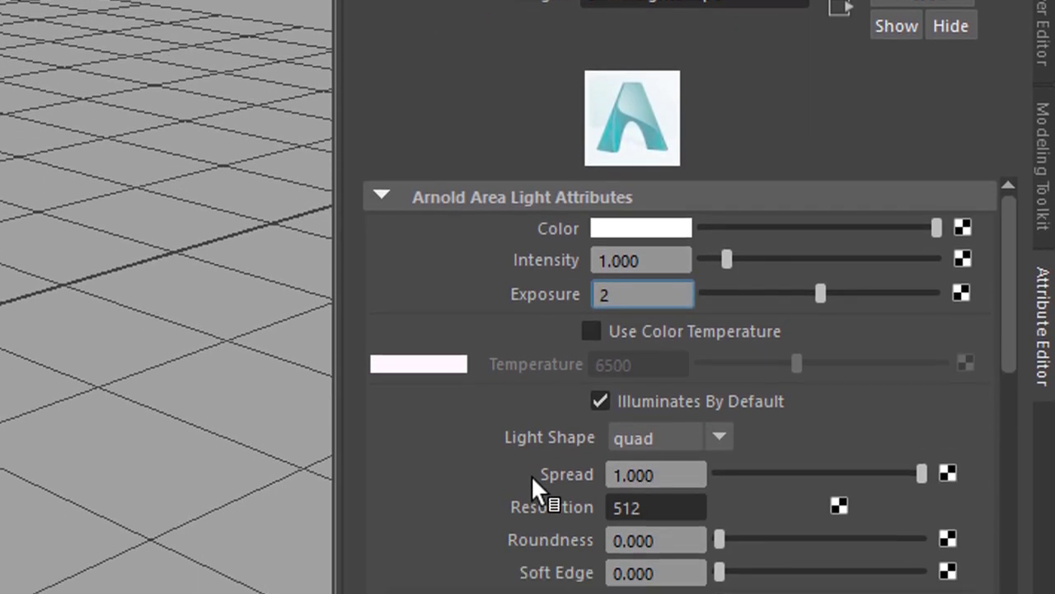
{"action": "key", "text": "Return"}
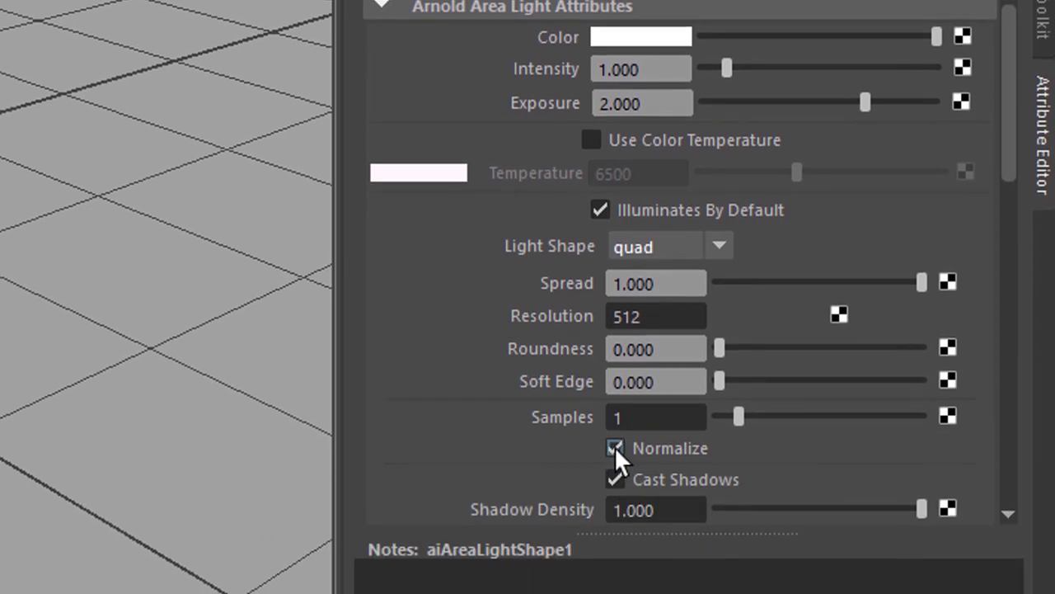
{"action": "left_click", "coordinate": [615, 448]}
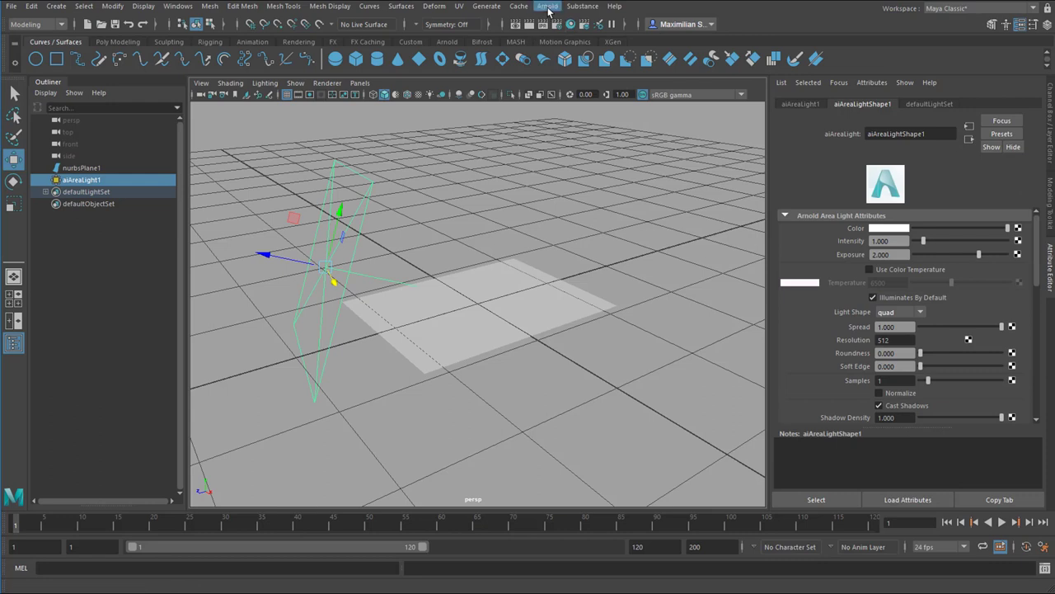
- Run an Arnold test render of the lit plane, check it, and close the render window
{"action": "left_click", "coordinate": [550, 8]}
{"action": "left_click", "coordinate": [558, 31]}
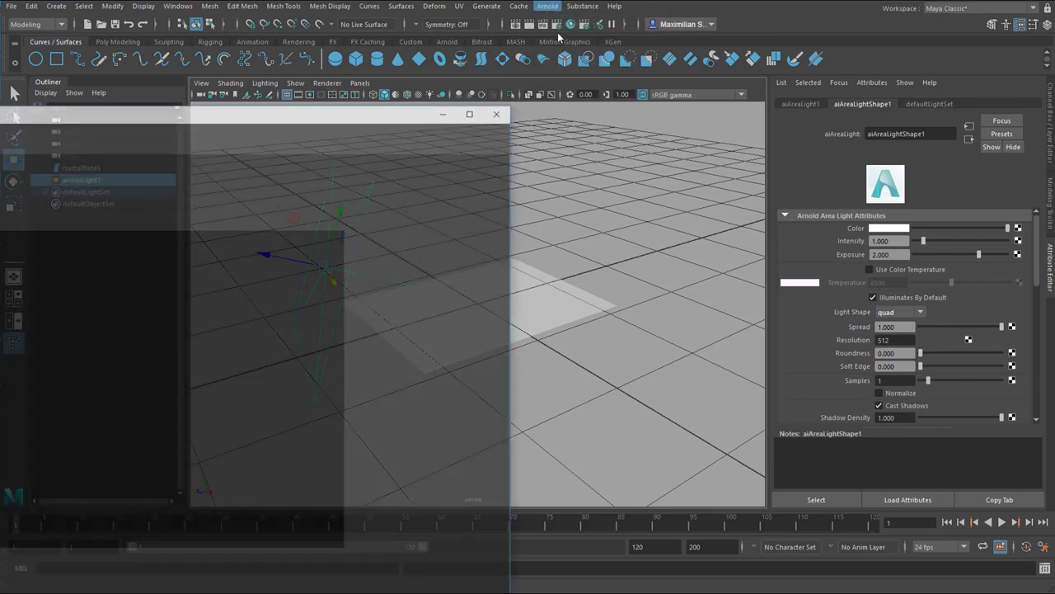
{"action": "left_click_drag", "start_coordinate": [263, 119], "coordinate": [751, 59]}
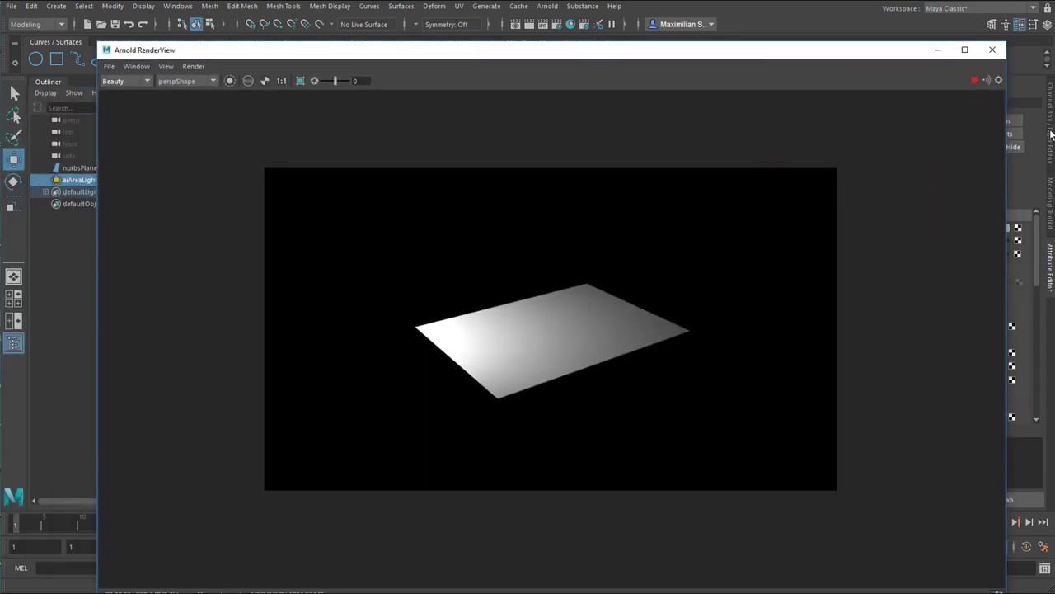
{"action": "left_click", "coordinate": [992, 50]}
- Switch the viewport renderer to Arnold, select the plane, and close the Arnold viewport window
{"action": "left_click", "coordinate": [326, 83]}
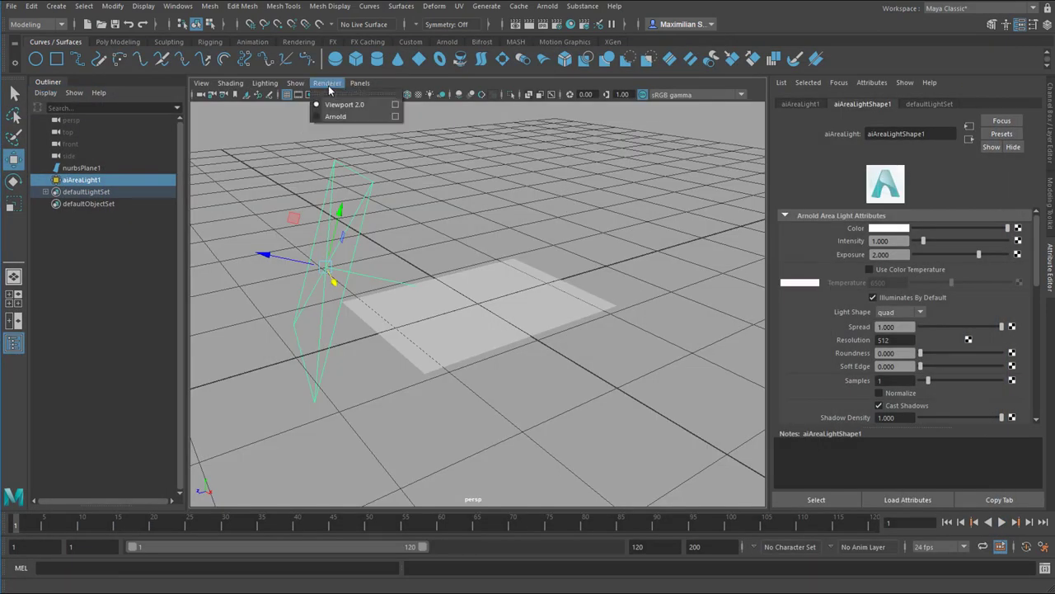
{"action": "left_click", "coordinate": [340, 116]}
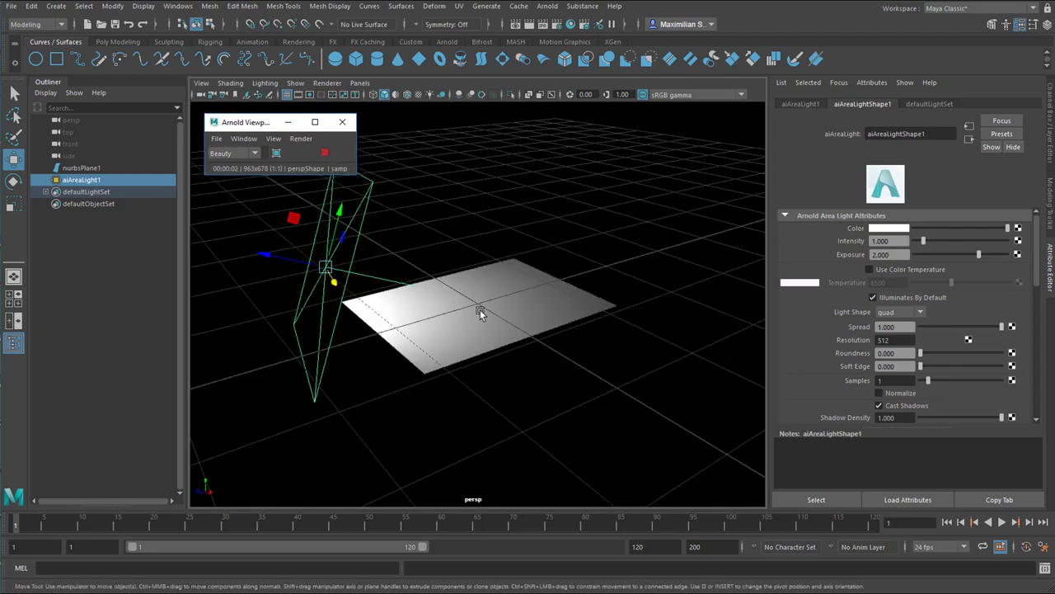
{"action": "left_click", "coordinate": [510, 306]}
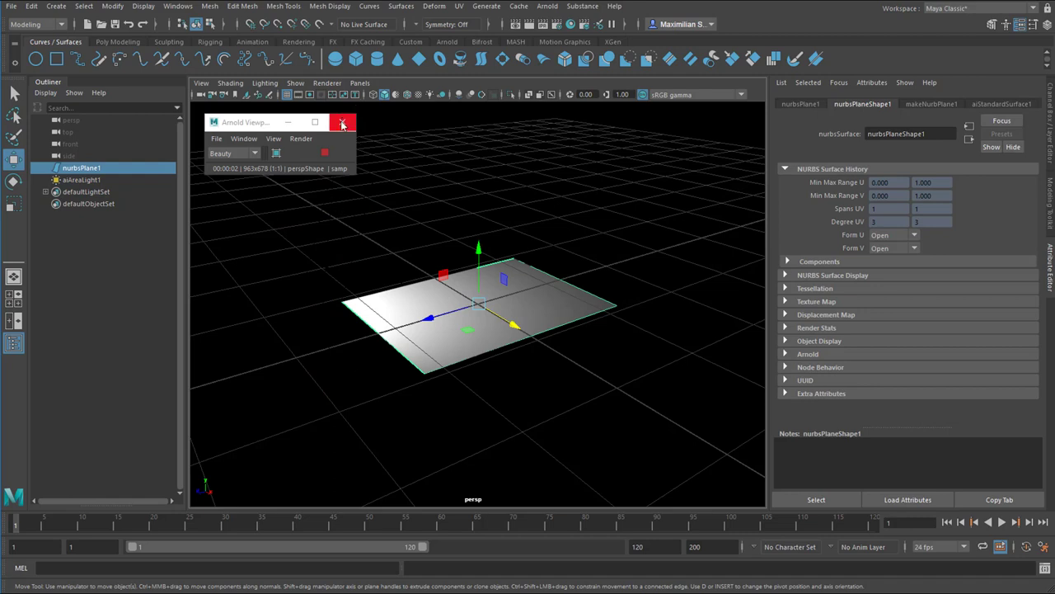
{"action": "left_click", "coordinate": [342, 124]}
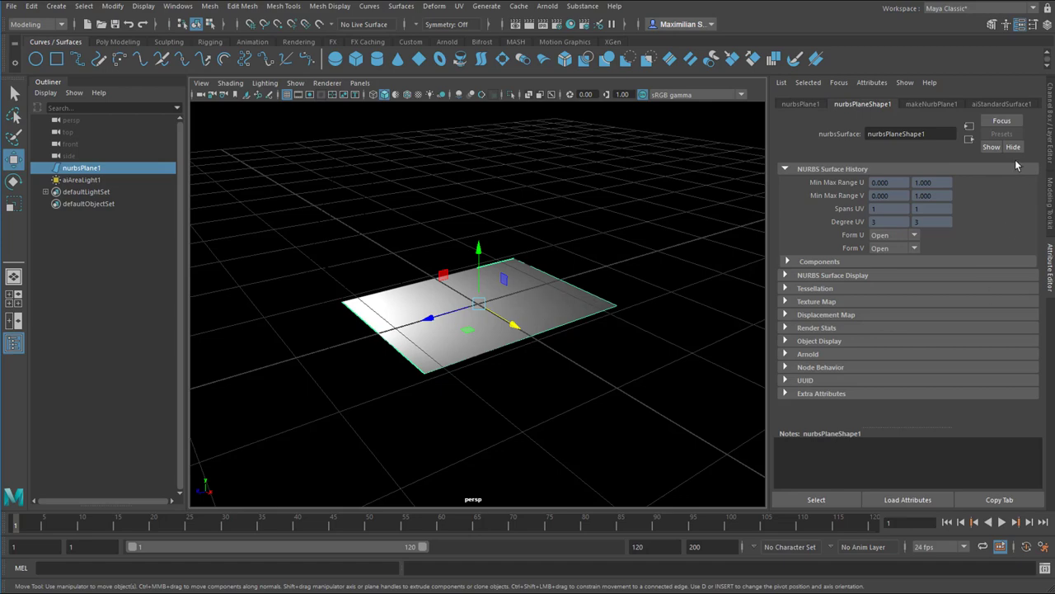
- Show aiStandardSurface1's attributes and collapse then re-expand the Base section
{"action": "left_click", "coordinate": [1003, 105]}
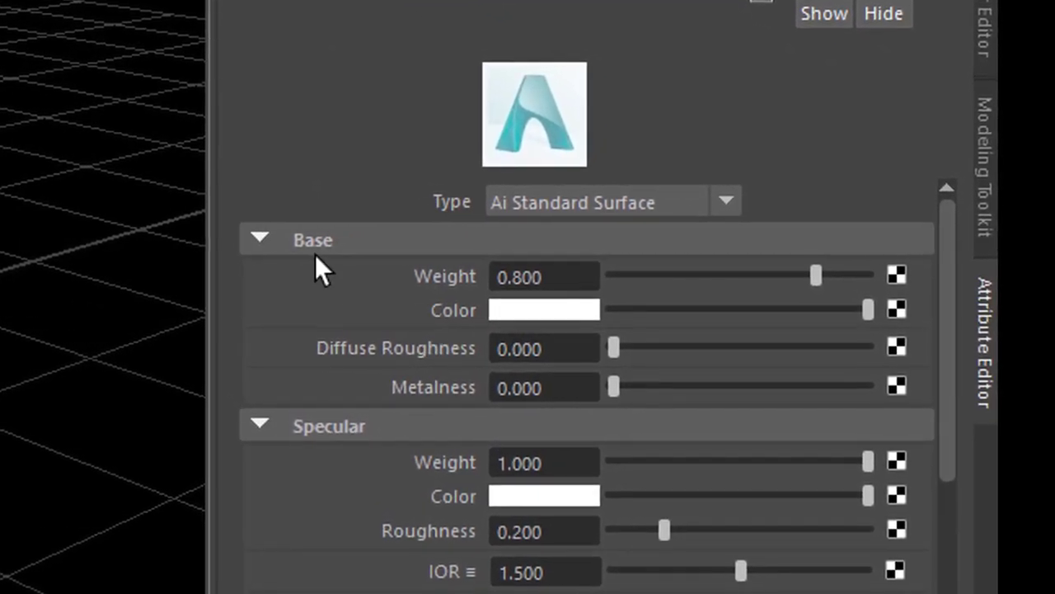
{"action": "left_click", "coordinate": [255, 237]}
{"action": "left_click", "coordinate": [256, 238]}
- Map a new File texture (file1) to aiStandardSurface1's Base Color and open its image browser
{"action": "left_click", "coordinate": [897, 310]}
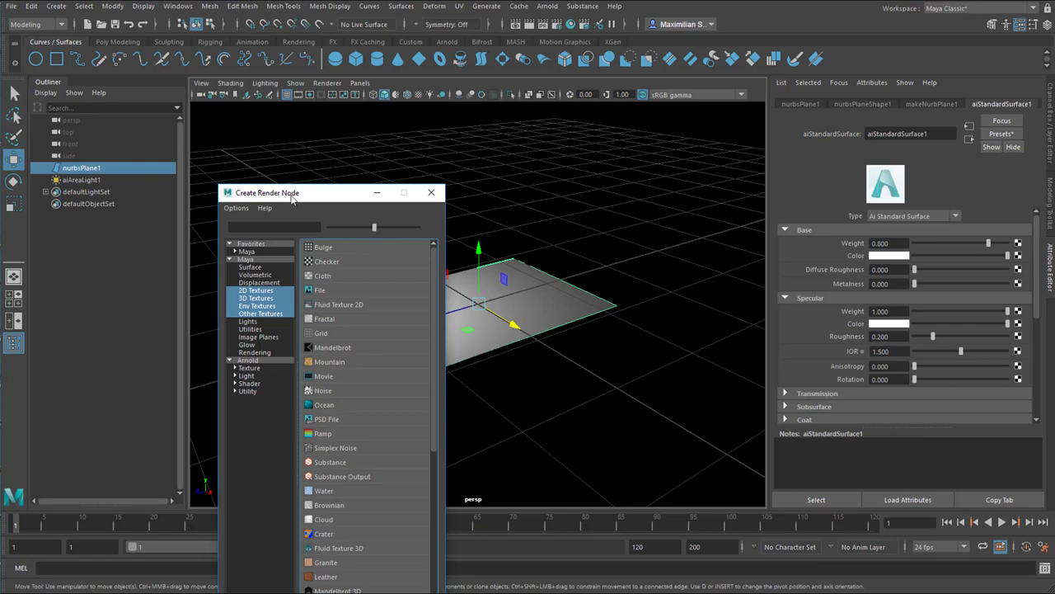
{"action": "left_click_drag", "start_coordinate": [303, 195], "coordinate": [694, 98]}
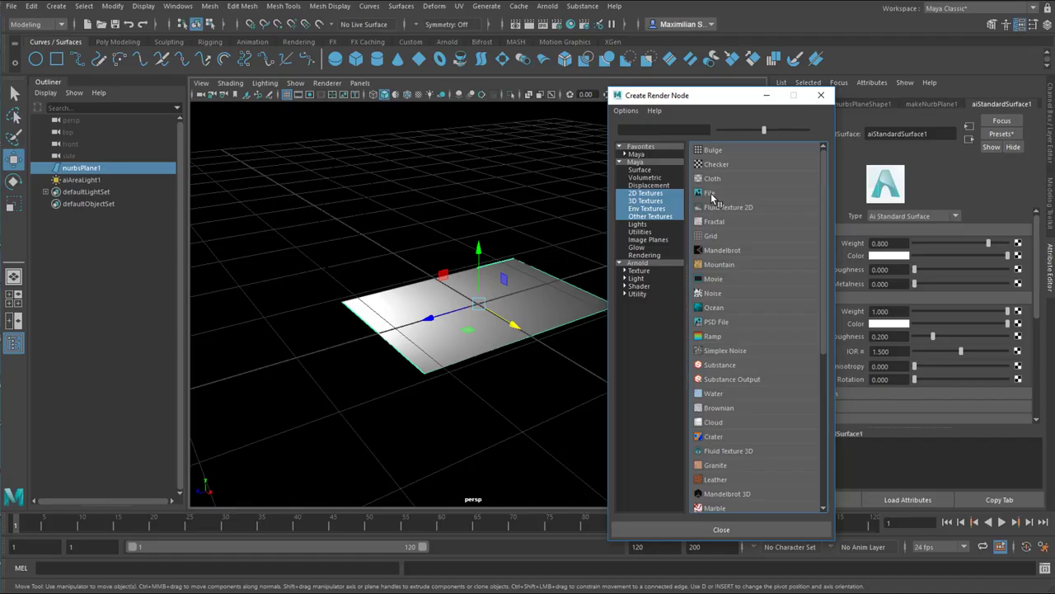
{"action": "left_click", "coordinate": [710, 194]}
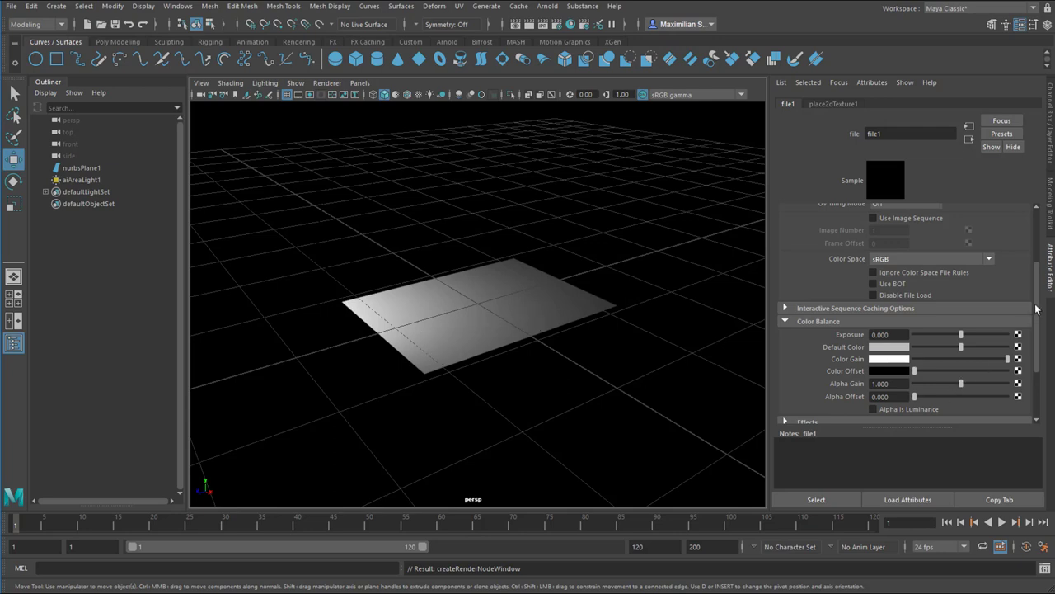
{"action": "left_click_drag", "start_coordinate": [1037, 307], "coordinate": [1045, 253]}
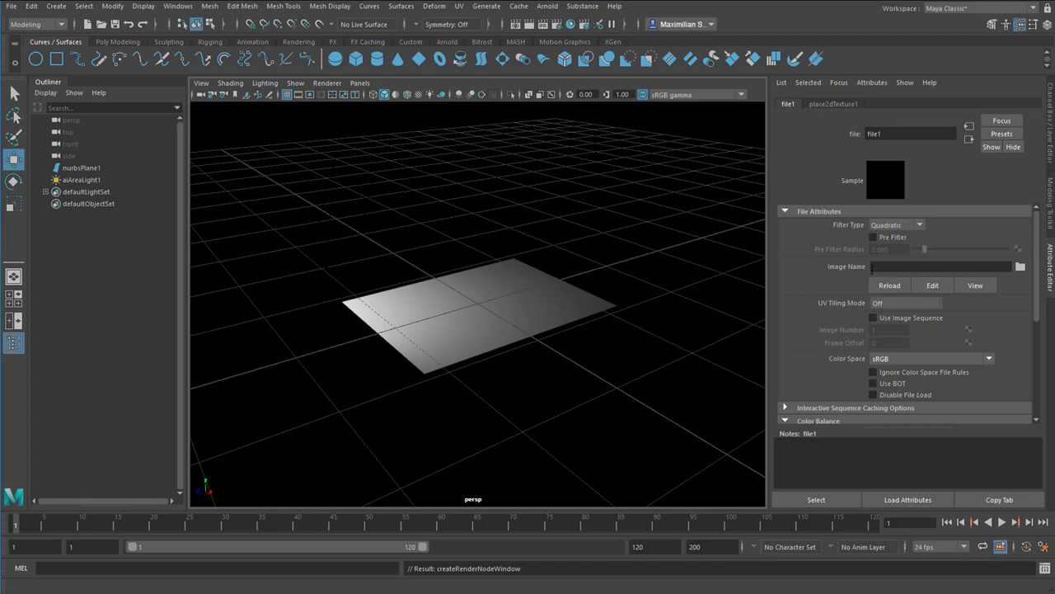
- Load the Neoclassical furnishing fabric photo DSC09411.JPG into file1 and inspect the textured plane
{"action": "left_click", "coordinate": [1021, 269]}
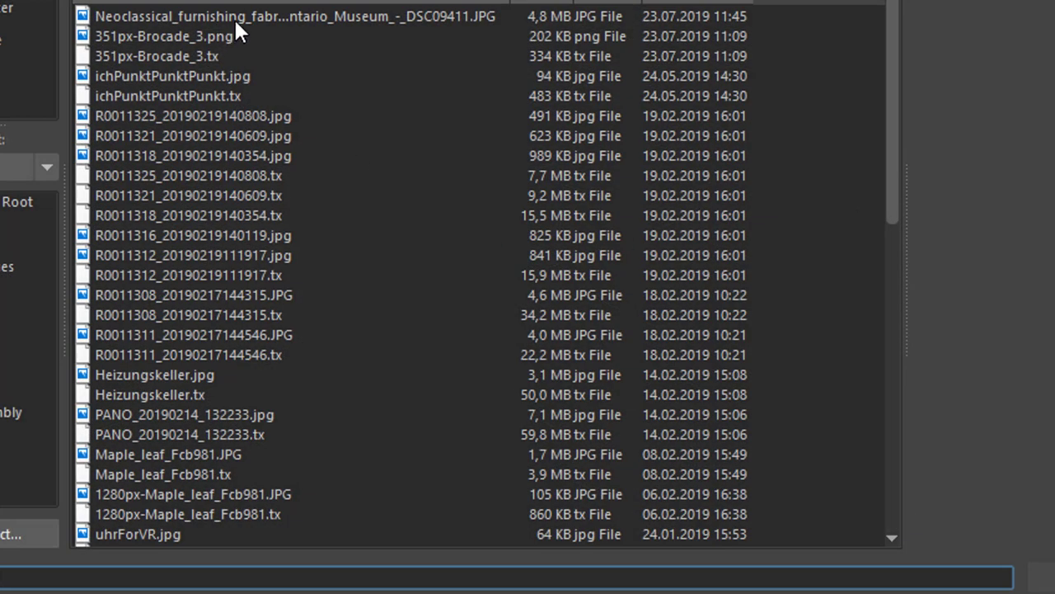
{"action": "left_click", "coordinate": [233, 17]}
{"action": "left_click", "coordinate": [1022, 575]}
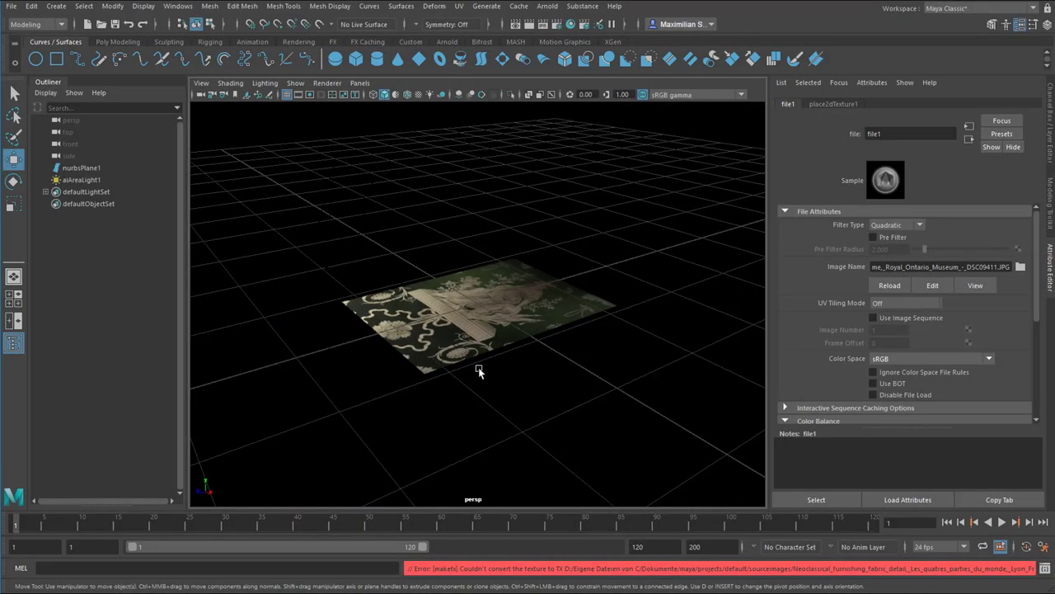
{"action": "right_click_drag", "start_coordinate": [478, 365], "coordinate": [707, 358], "text": "alt"}
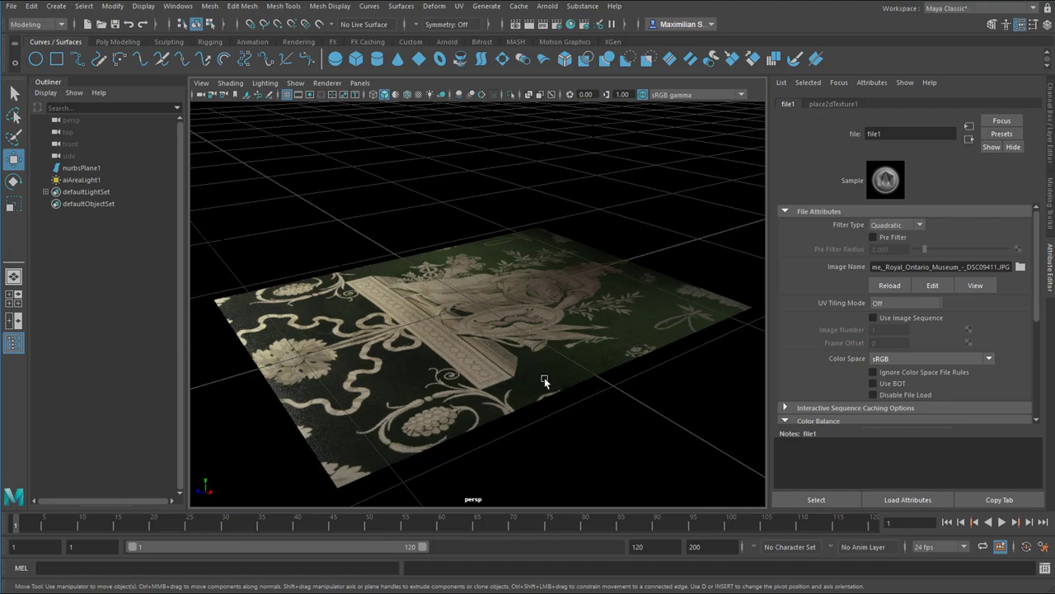
{"action": "left_click_drag", "start_coordinate": [544, 381], "coordinate": [554, 424], "text": "alt"}
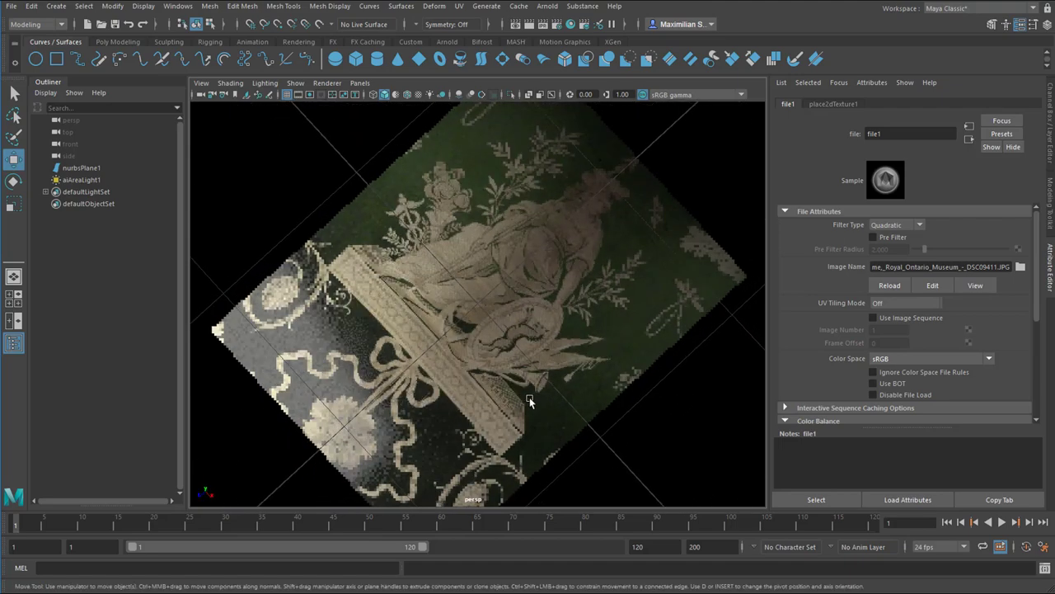
{"action": "right_click_drag", "start_coordinate": [558, 386], "coordinate": [572, 247], "text": "alt"}
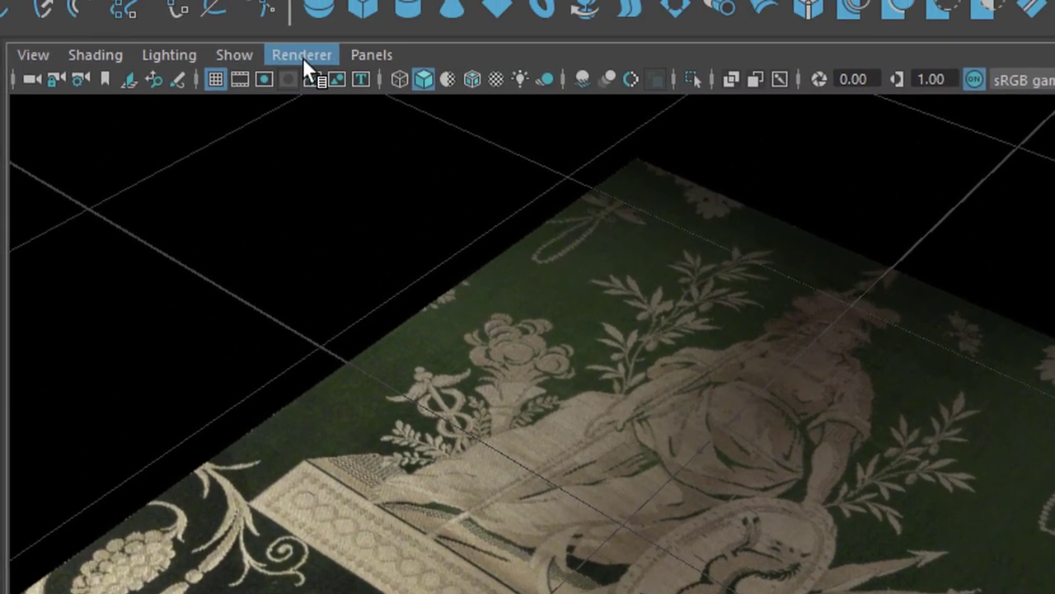
- Switch the viewport to Viewport 2.0 with textured display to see the green brocade on the plane
{"action": "left_click", "coordinate": [306, 57]}
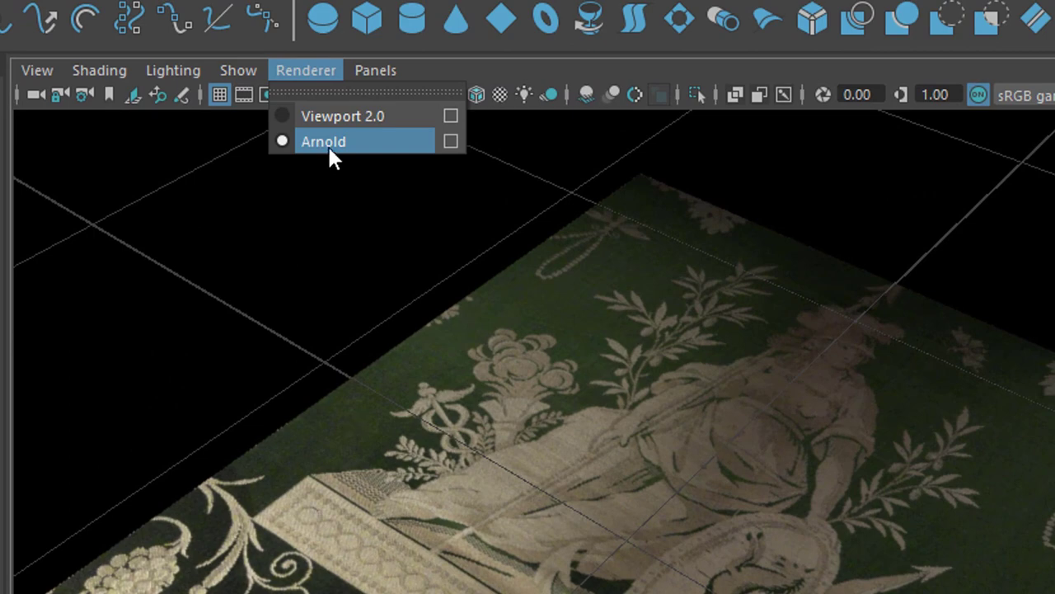
{"action": "left_click", "coordinate": [343, 115]}
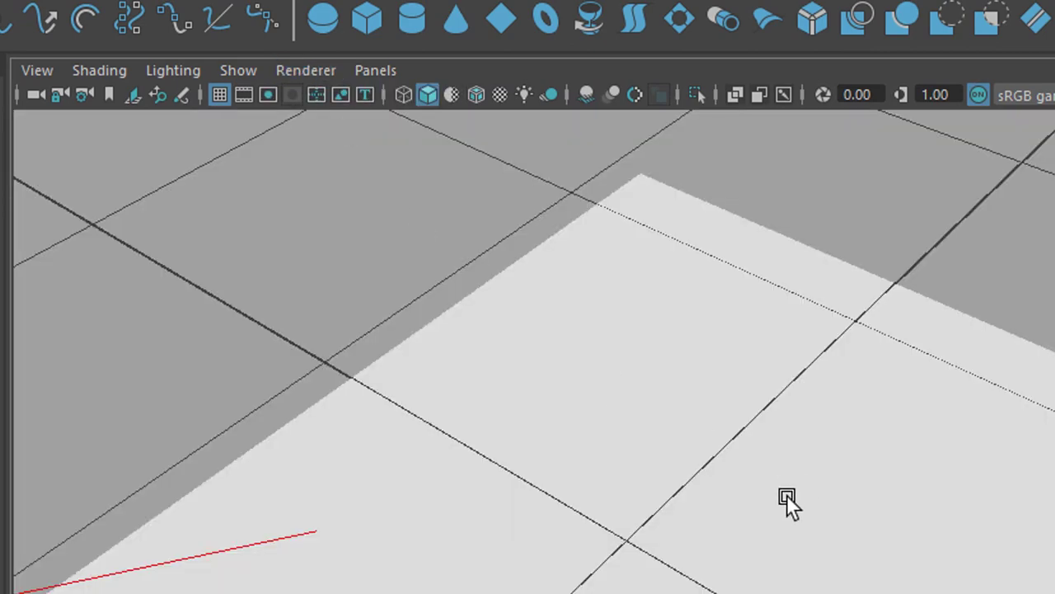
{"action": "left_click", "coordinate": [499, 95]}
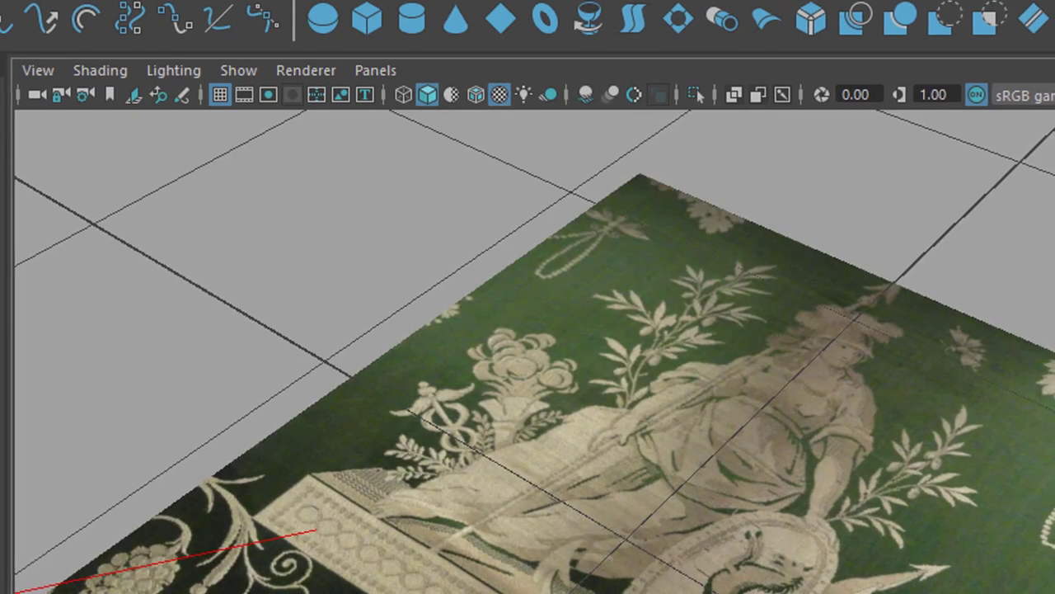
{"action": "middle_click_drag", "start_coordinate": [528, 346], "coordinate": [527, 255], "text": "alt"}
{"action": "left_click_drag", "start_coordinate": [725, 577], "coordinate": [766, 581], "text": "alt"}
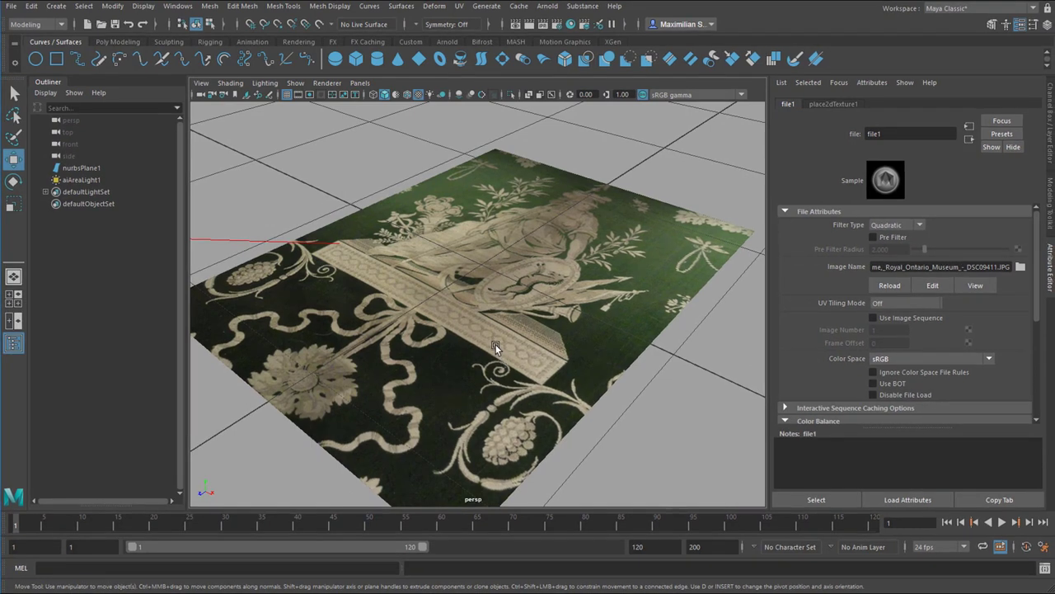
- Inspect the plane's sparse control vertices, then return it to object mode
{"action": "left_click", "coordinate": [545, 272]}
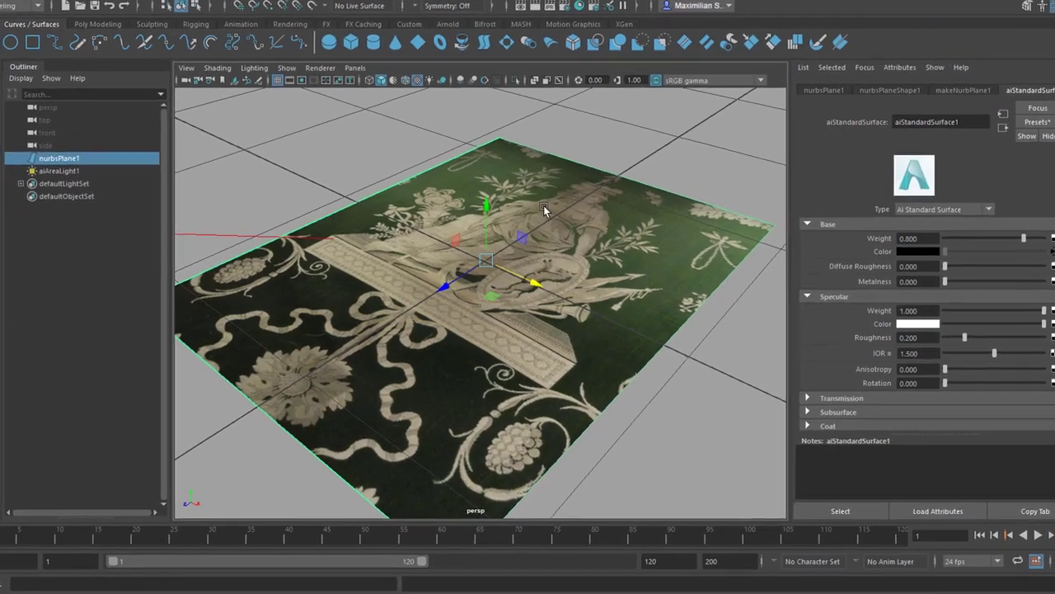
{"action": "right_click", "coordinate": [536, 215]}
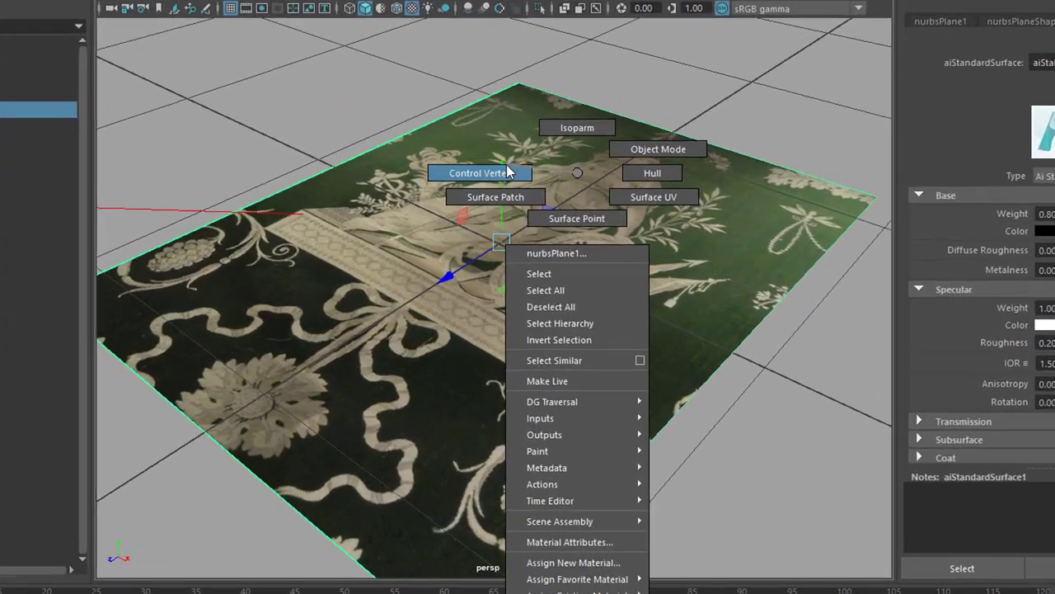
{"action": "left_click", "coordinate": [475, 187]}
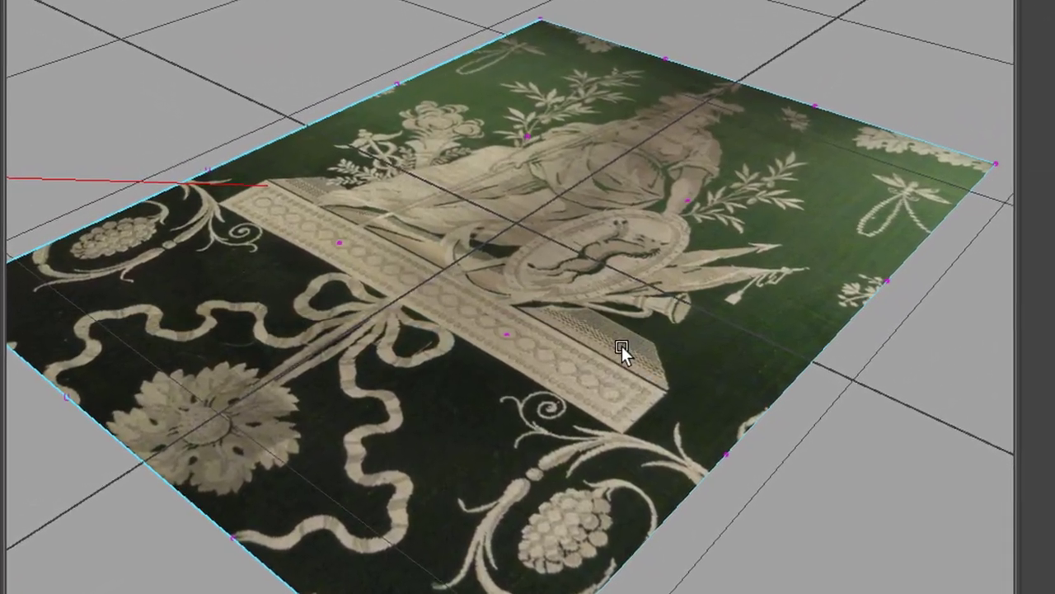
{"action": "left_click_drag", "start_coordinate": [622, 351], "coordinate": [536, 360], "text": "alt"}
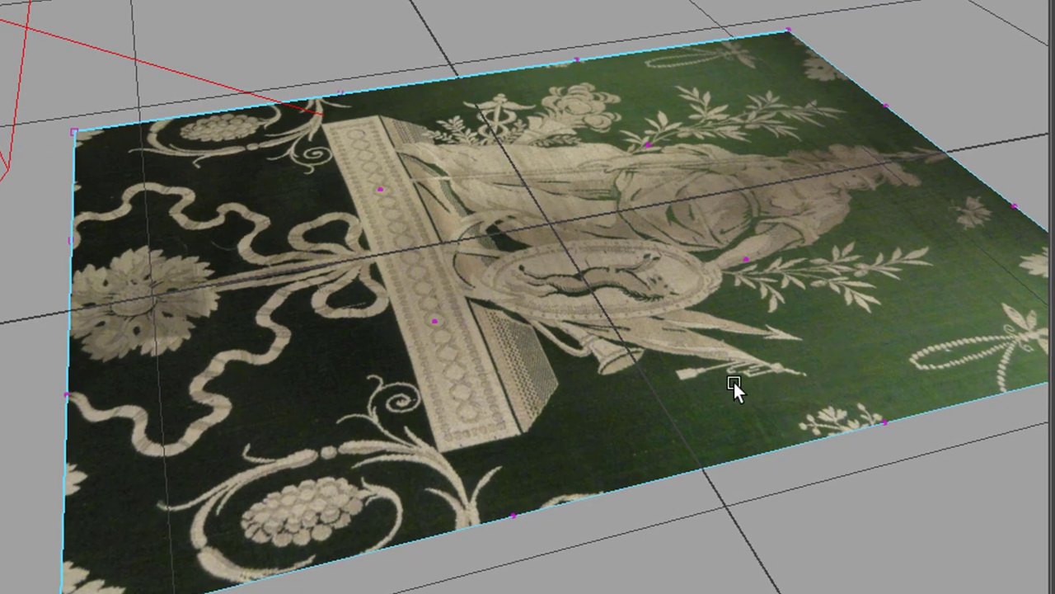
{"action": "left_click_drag", "start_coordinate": [732, 379], "coordinate": [825, 385], "text": "alt"}
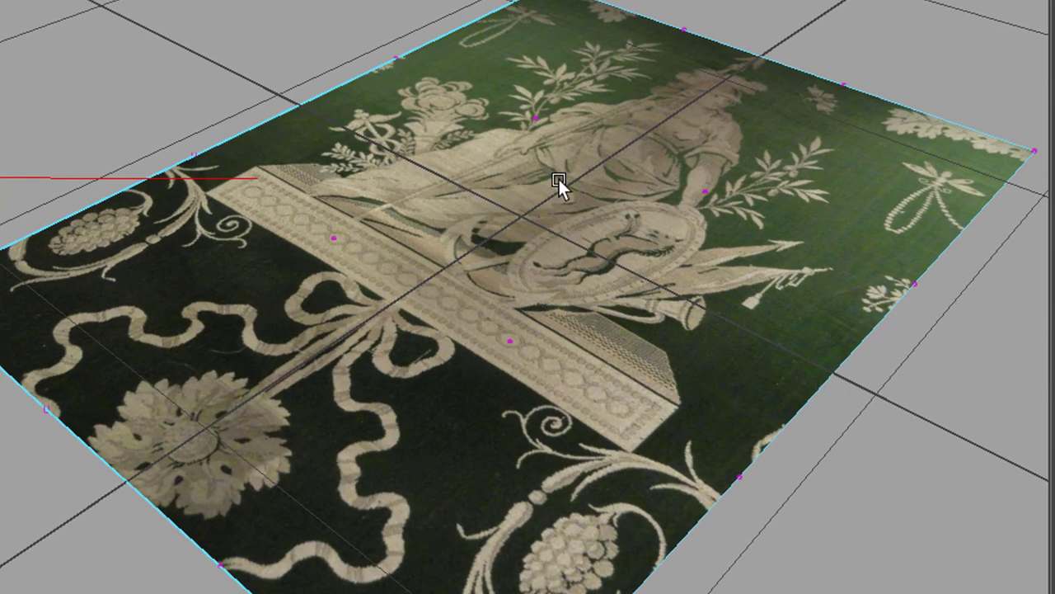
{"action": "right_click_drag", "start_coordinate": [559, 178], "coordinate": [619, 148]}
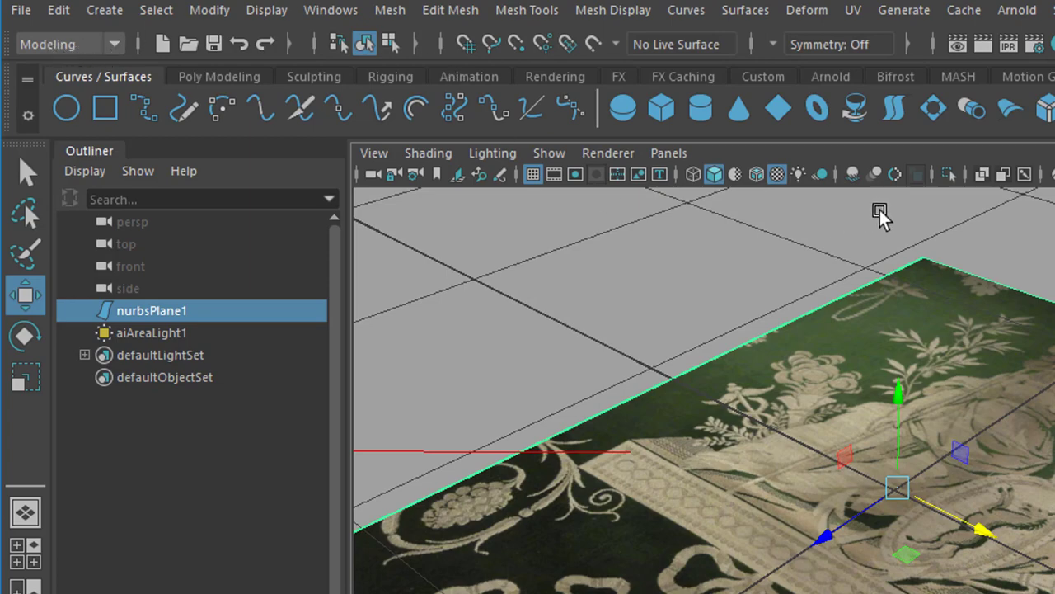
{"action": "left_click", "coordinate": [747, 10]}
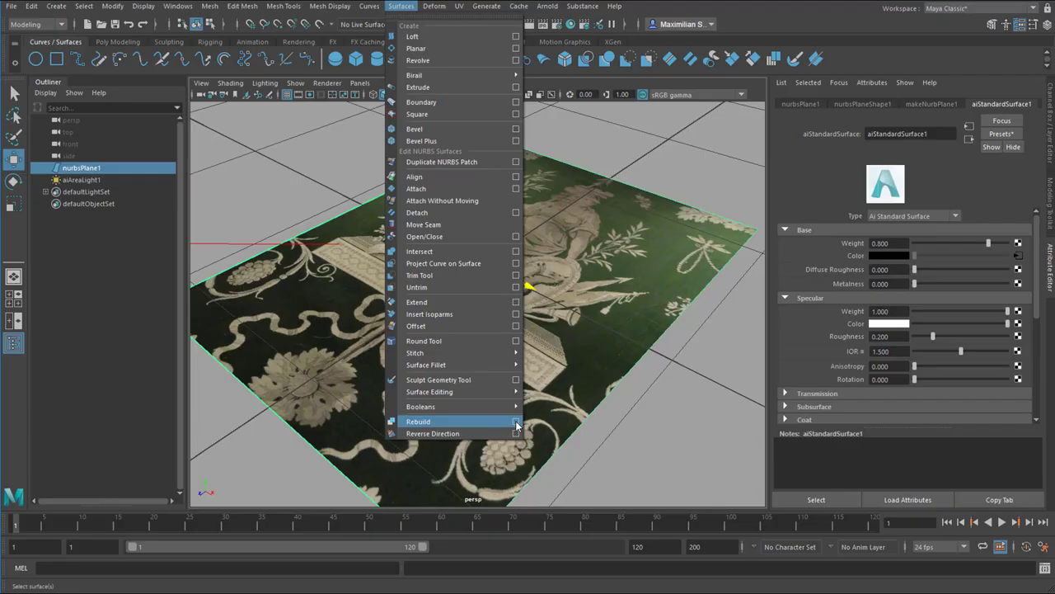
- Rebuild nurbsPlane1 from default settings with 40 spans in both U and V
{"action": "left_click", "coordinate": [517, 422]}
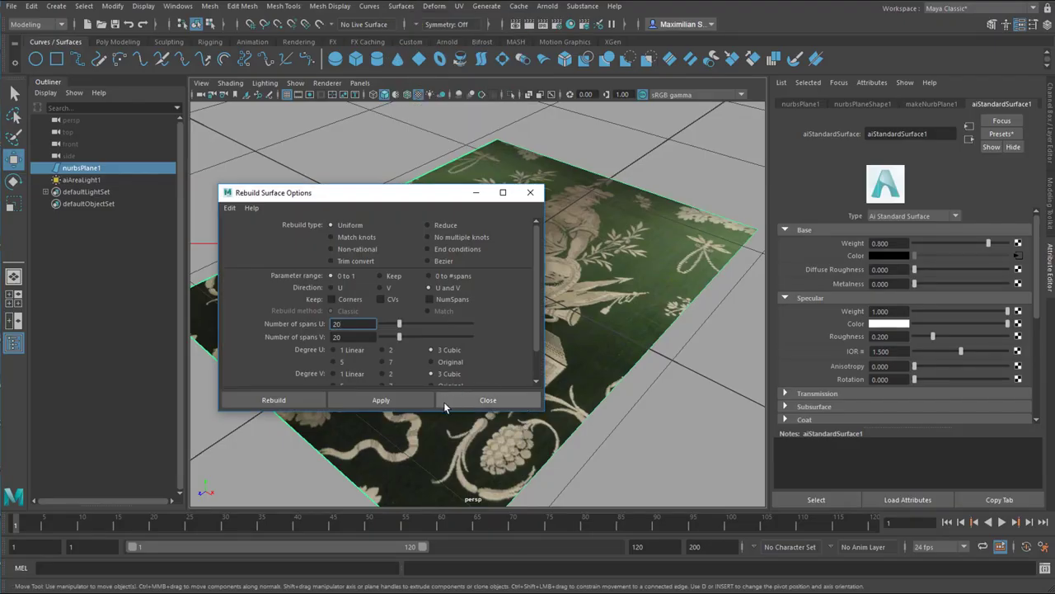
{"action": "left_click", "coordinate": [229, 208]}
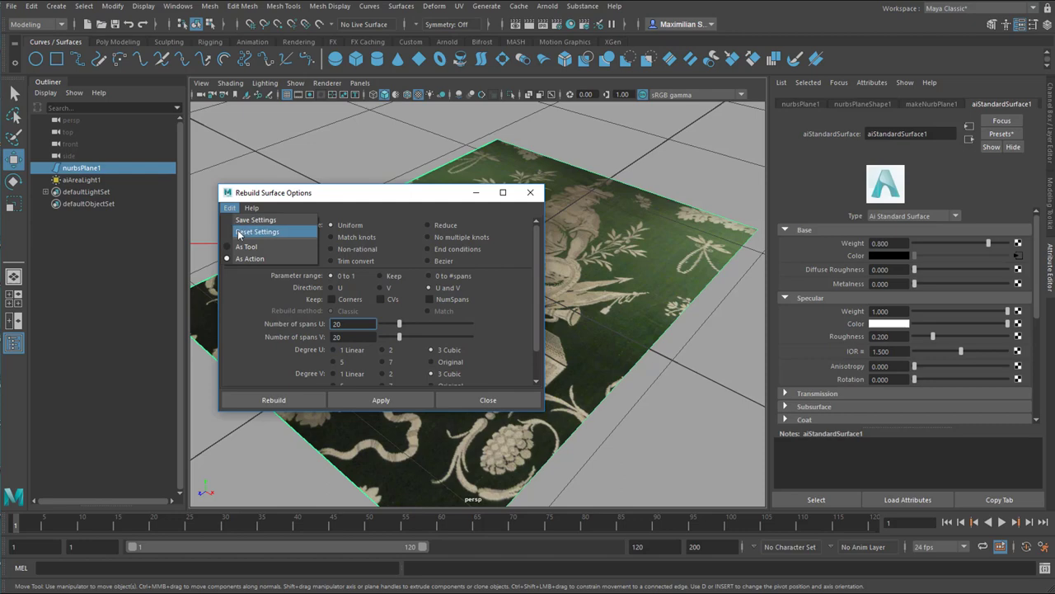
{"action": "left_click", "coordinate": [257, 232]}
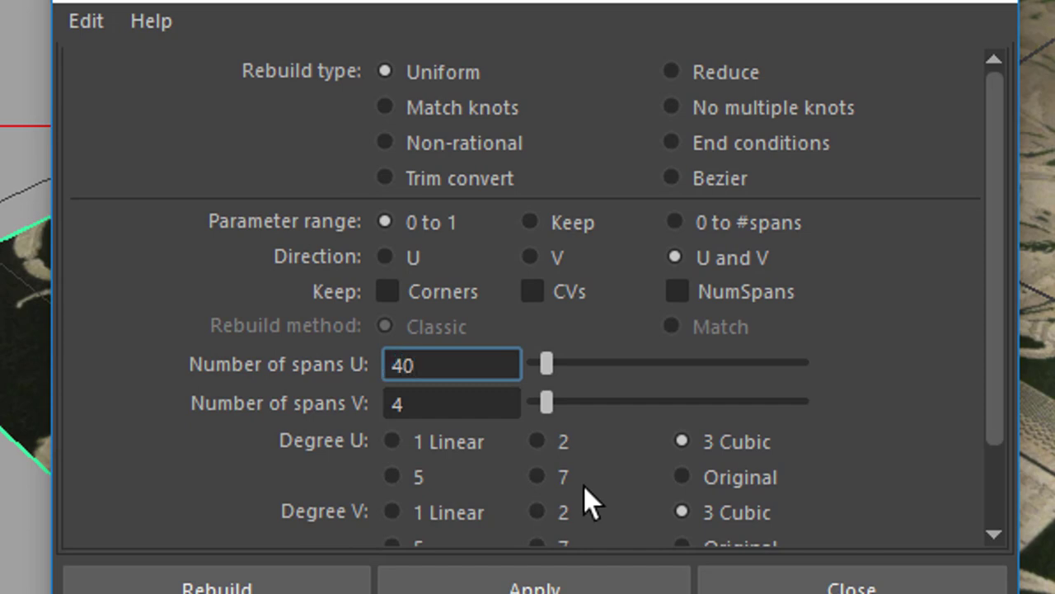
{"action": "key", "text": "Tab"}
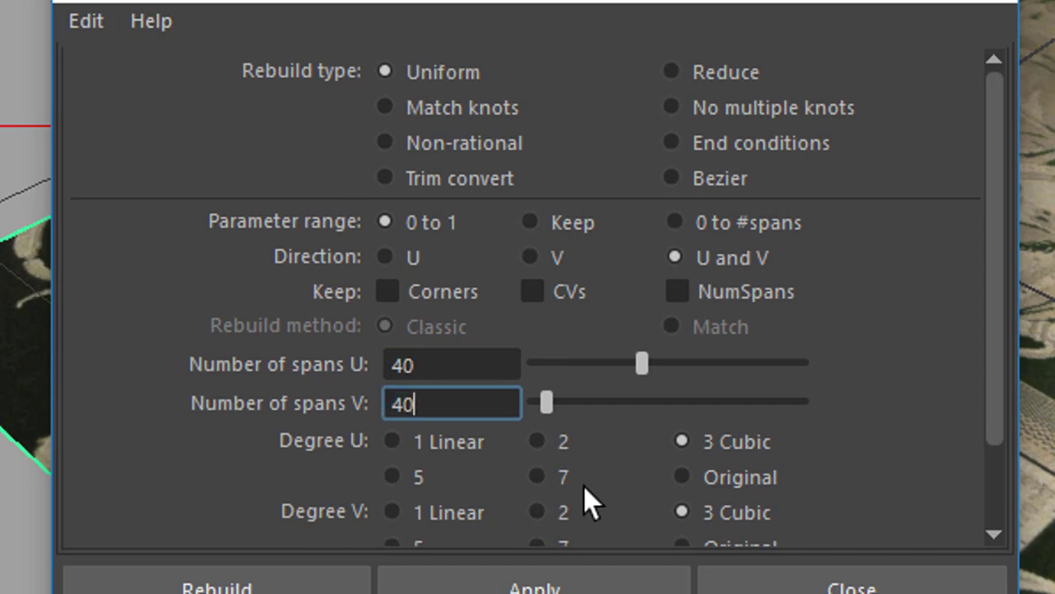
{"action": "type", "text": "40"}
{"action": "key", "text": "Return"}
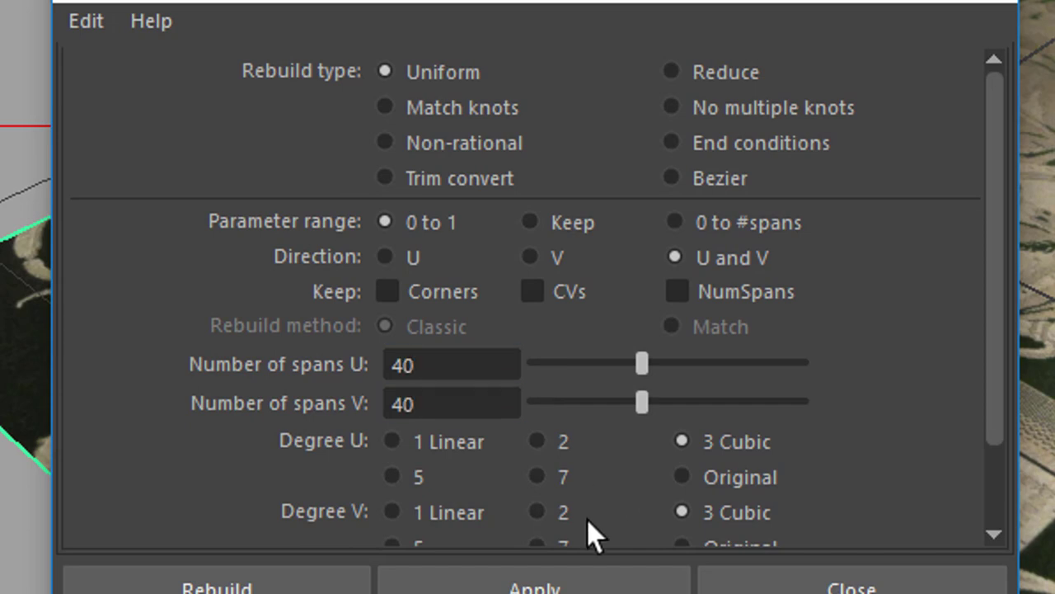
{"action": "left_click", "coordinate": [587, 587]}
{"action": "left_click", "coordinate": [870, 577]}
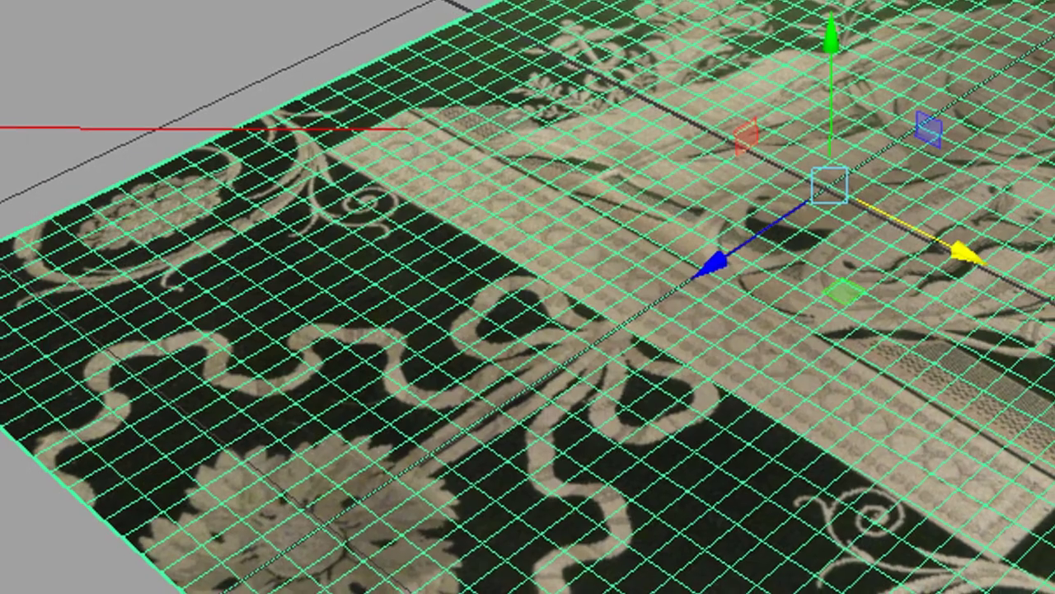
{"action": "right_click_drag", "start_coordinate": [403, 319], "coordinate": [865, 125], "text": "alt"}
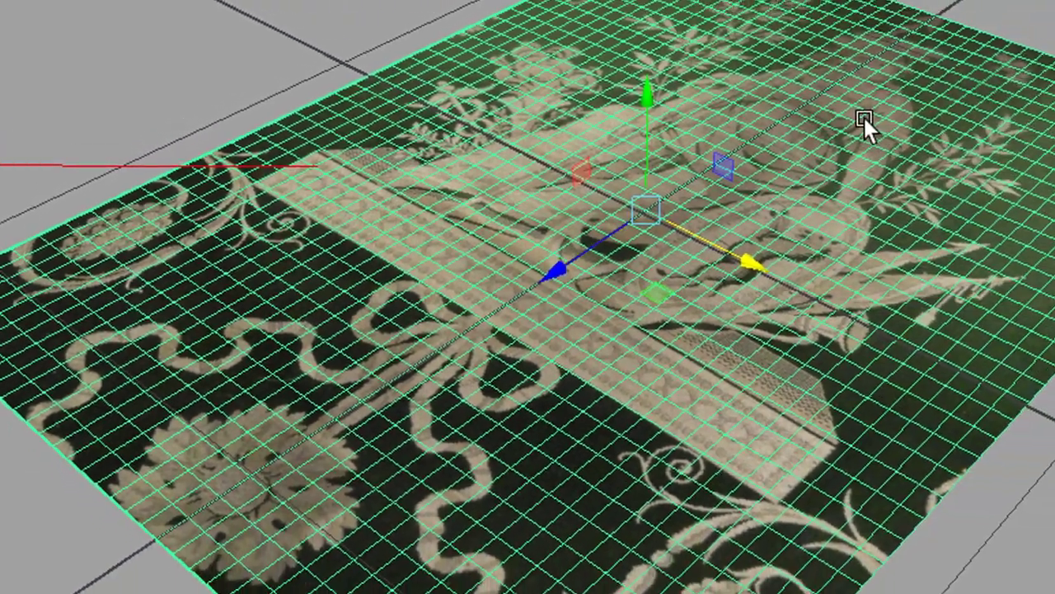
- Raise the control vertices under the central figure into a soft bulge using soft selection
{"action": "right_click", "coordinate": [800, 133]}
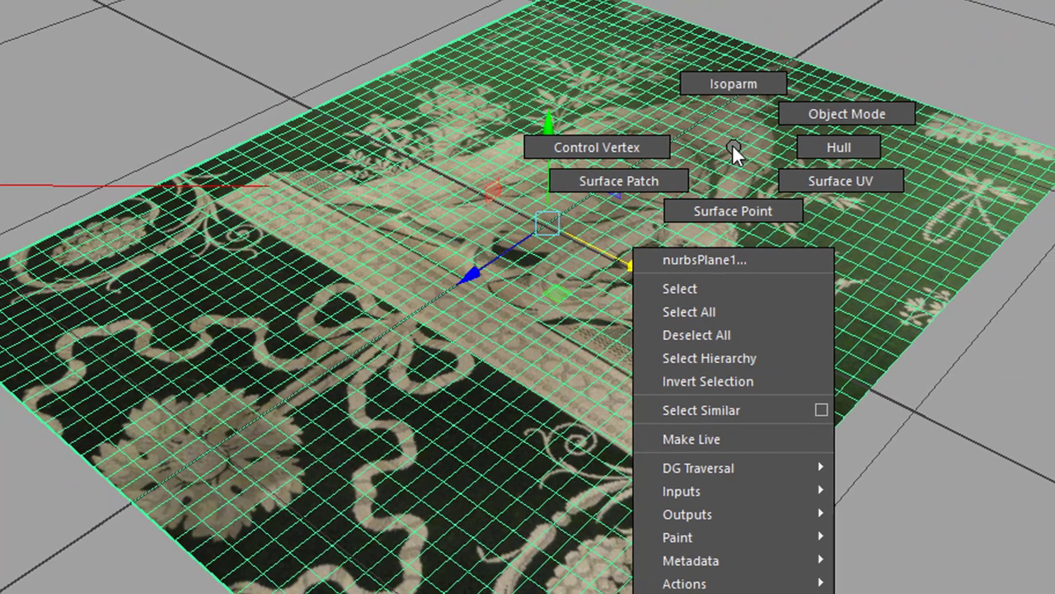
{"action": "left_click", "coordinate": [627, 145]}
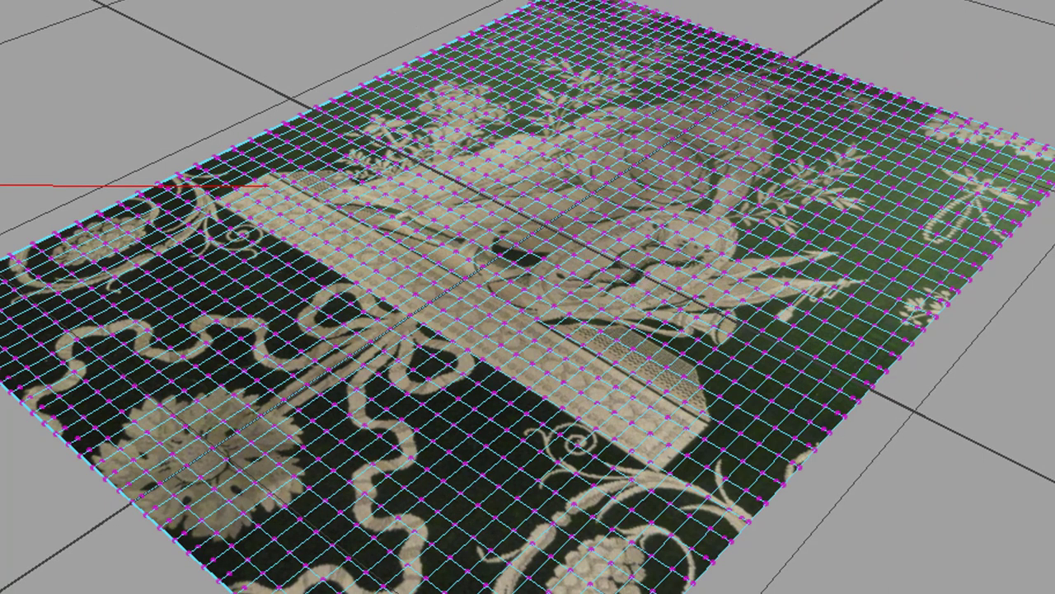
{"action": "left_click_drag", "start_coordinate": [753, 216], "coordinate": [755, 218]}
{"action": "key", "text": "w"}
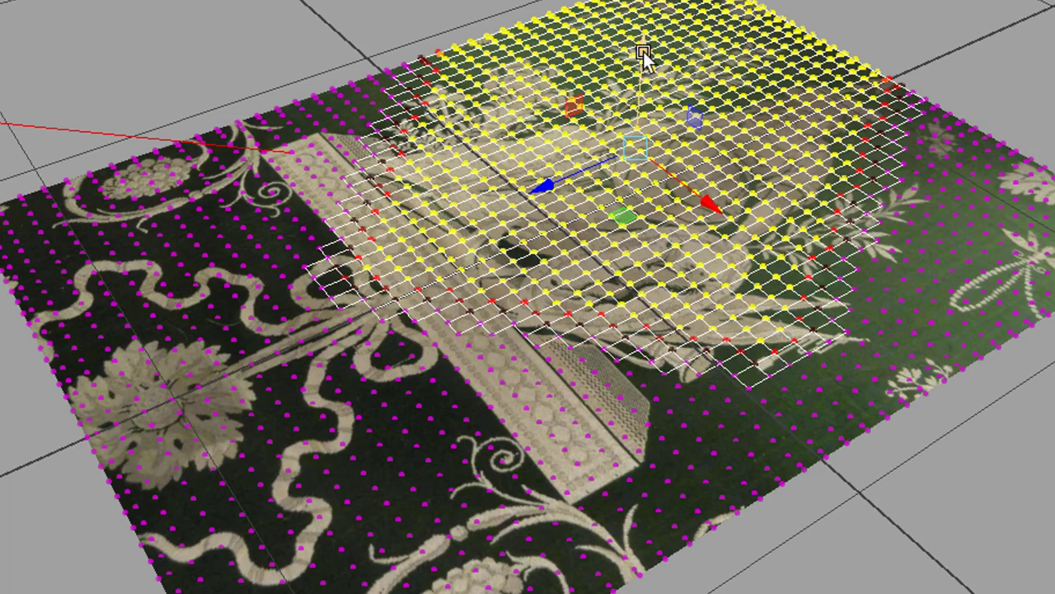
{"action": "left_click_drag", "start_coordinate": [643, 52], "coordinate": [663, 44]}
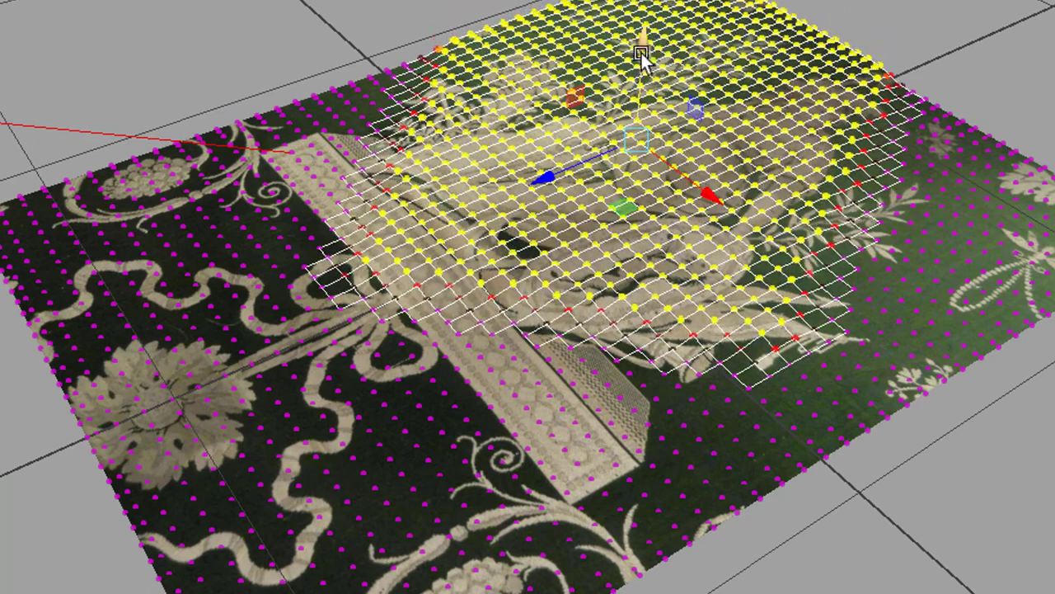
{"action": "left_click_drag", "start_coordinate": [663, 109], "coordinate": [686, 73]}
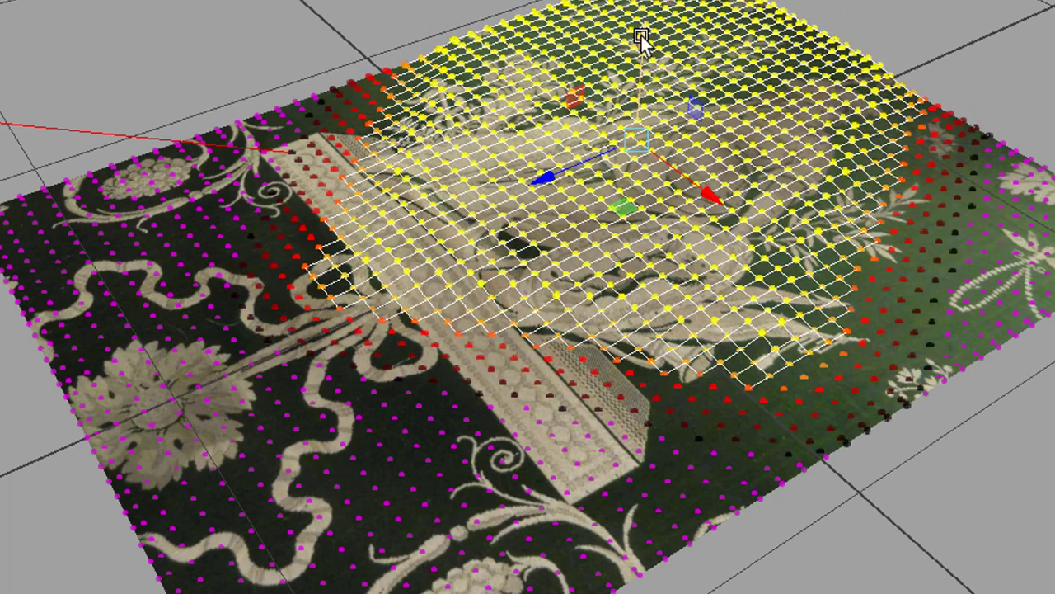
{"action": "left_click_drag", "start_coordinate": [640, 40], "coordinate": [673, 61]}
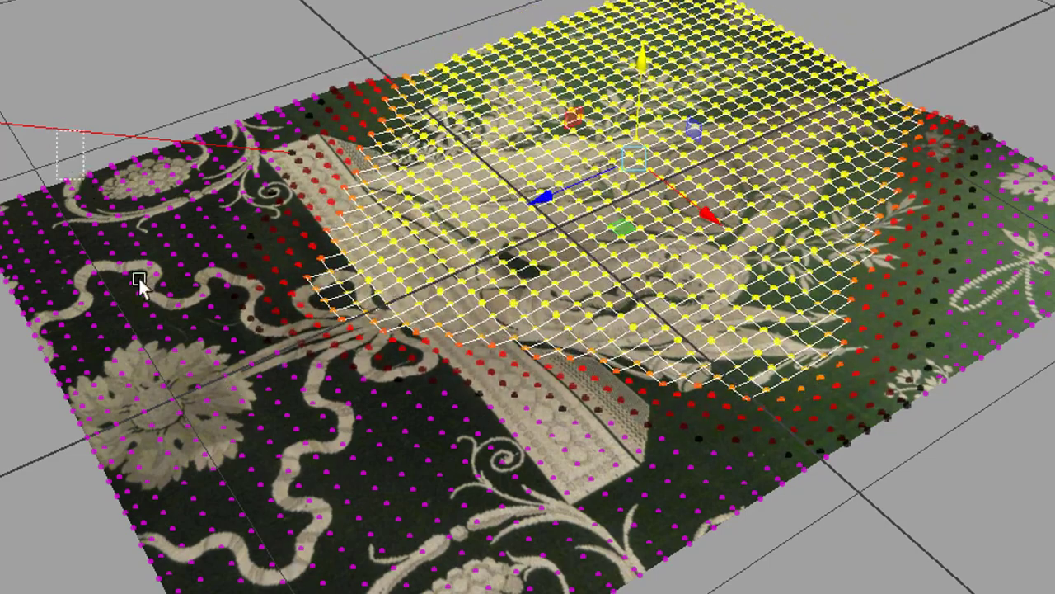
- Lift the plane's left end into a bump, then return to object mode
{"action": "left_click_drag", "start_coordinate": [273, 505], "coordinate": [274, 506]}
{"action": "left_click_drag", "start_coordinate": [193, 208], "coordinate": [195, 193]}
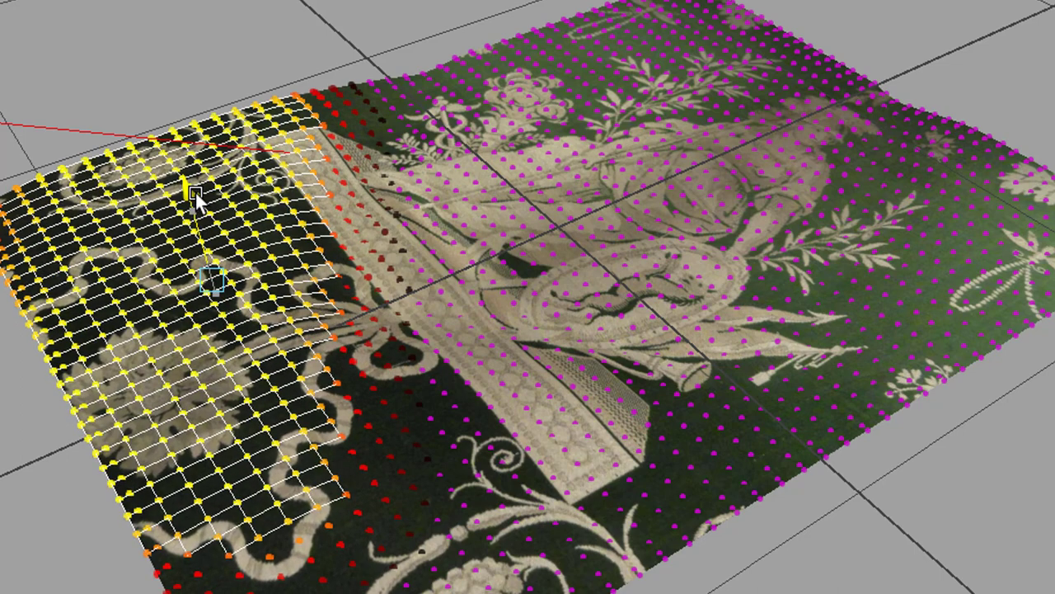
{"action": "right_click", "coordinate": [765, 247]}
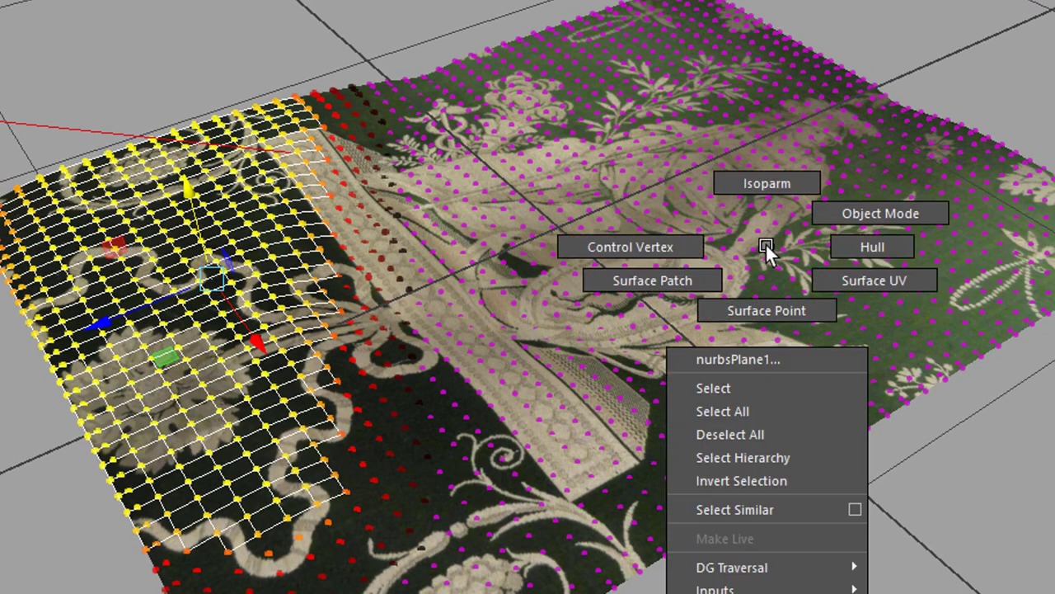
{"action": "left_click", "coordinate": [820, 225]}
{"action": "left_click", "coordinate": [852, 494]}
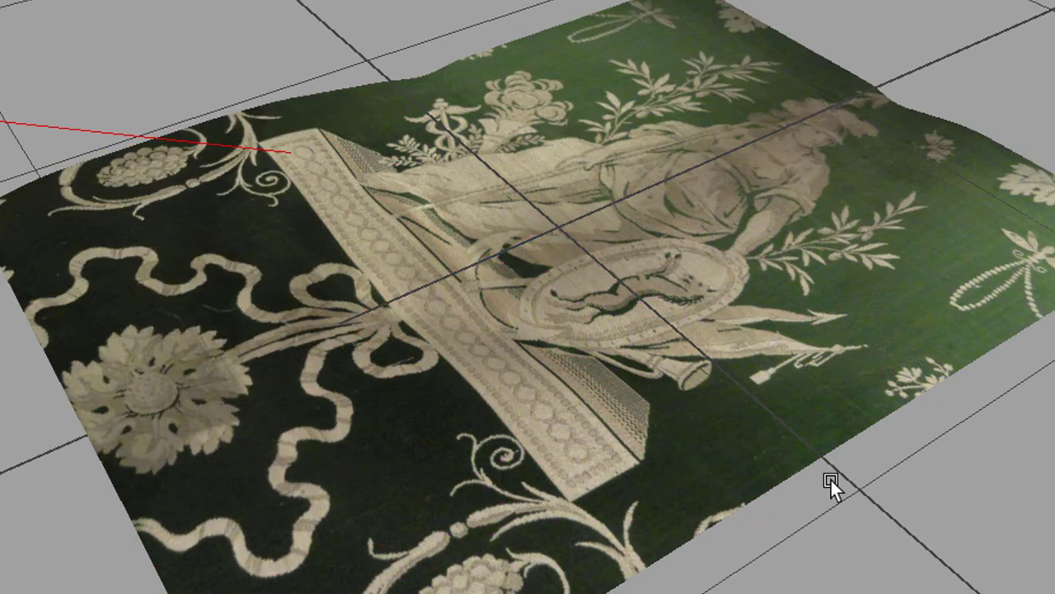
{"action": "left_click_drag", "start_coordinate": [824, 483], "coordinate": [730, 402], "text": "alt"}
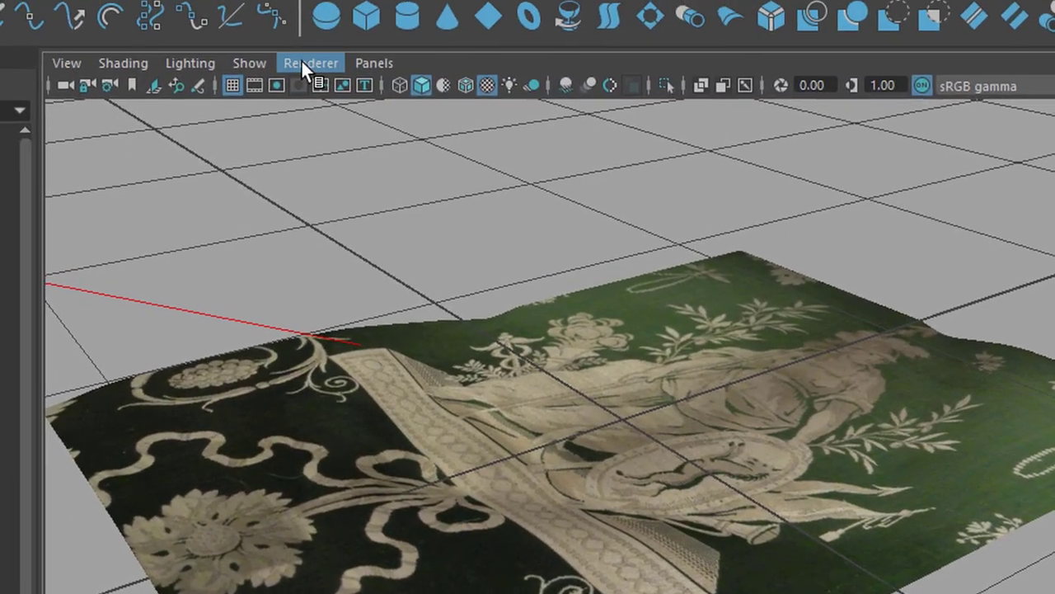
- Render the viewport with Arnold and select the bumpy carpet to show aiStandardSurface1
{"action": "left_click", "coordinate": [303, 39]}
{"action": "left_click", "coordinate": [328, 106]}
{"action": "left_click", "coordinate": [348, 161]}
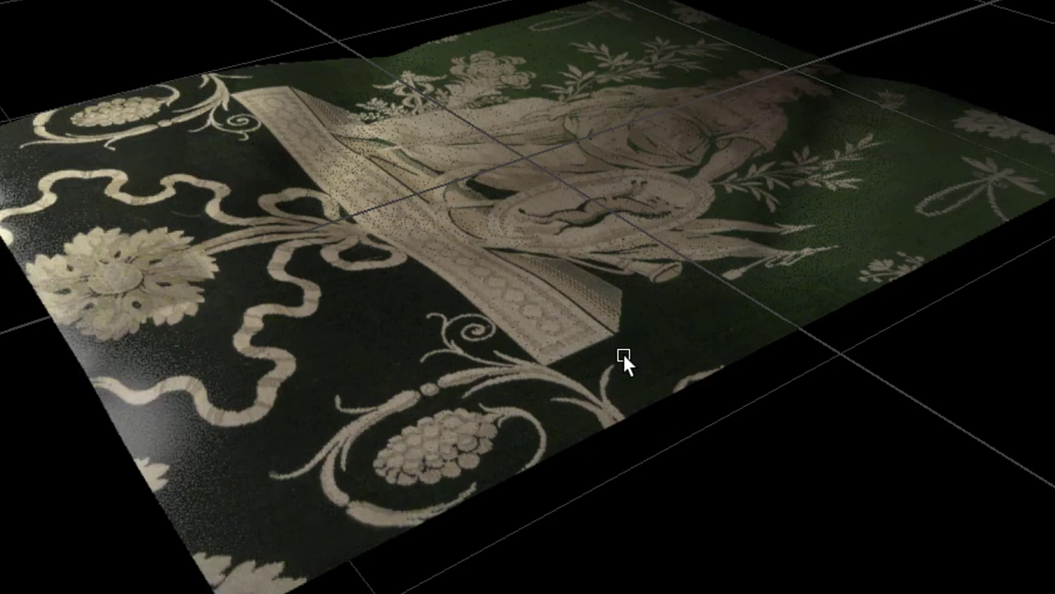
{"action": "left_click_drag", "start_coordinate": [622, 352], "coordinate": [575, 347], "text": "alt"}
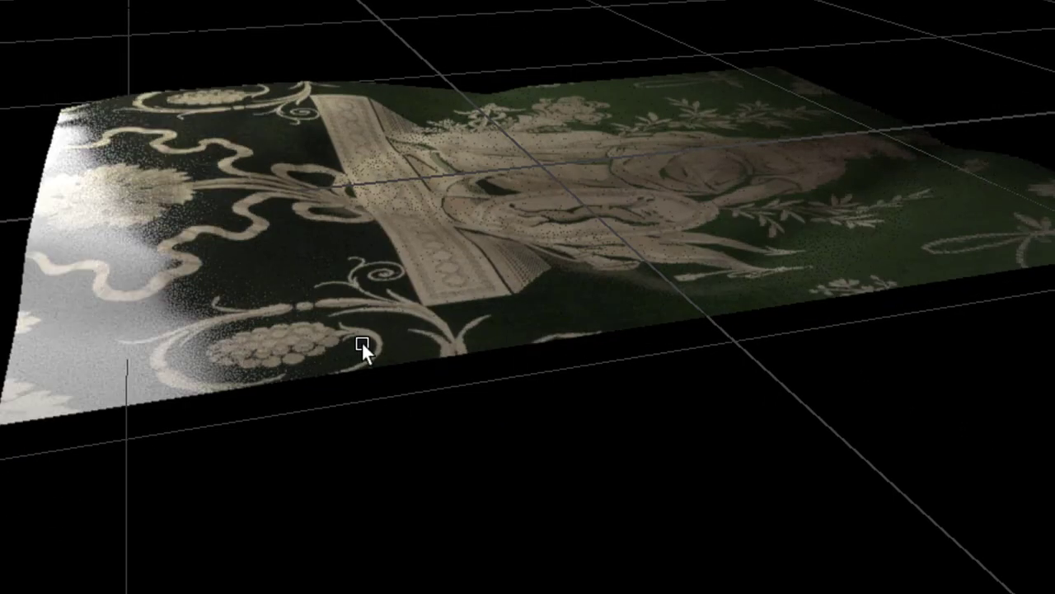
{"action": "left_click_drag", "start_coordinate": [186, 242], "coordinate": [389, 396], "text": "alt"}
{"action": "left_click", "coordinate": [329, 354]}
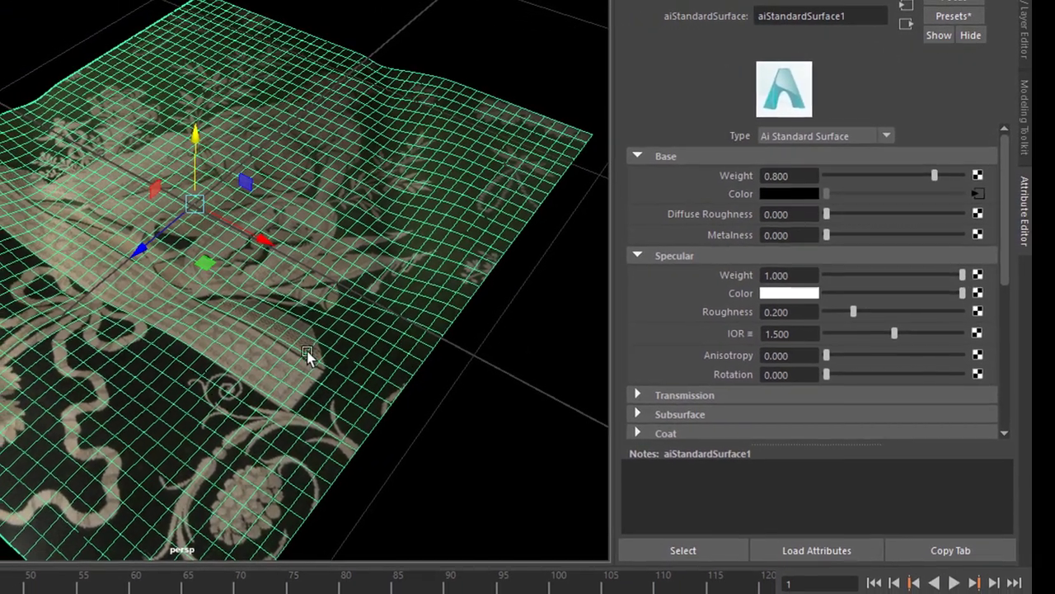
- Set aiStandardSurface1's Specular Weight to 0 and check the matte render
{"action": "left_click", "coordinate": [688, 549]}
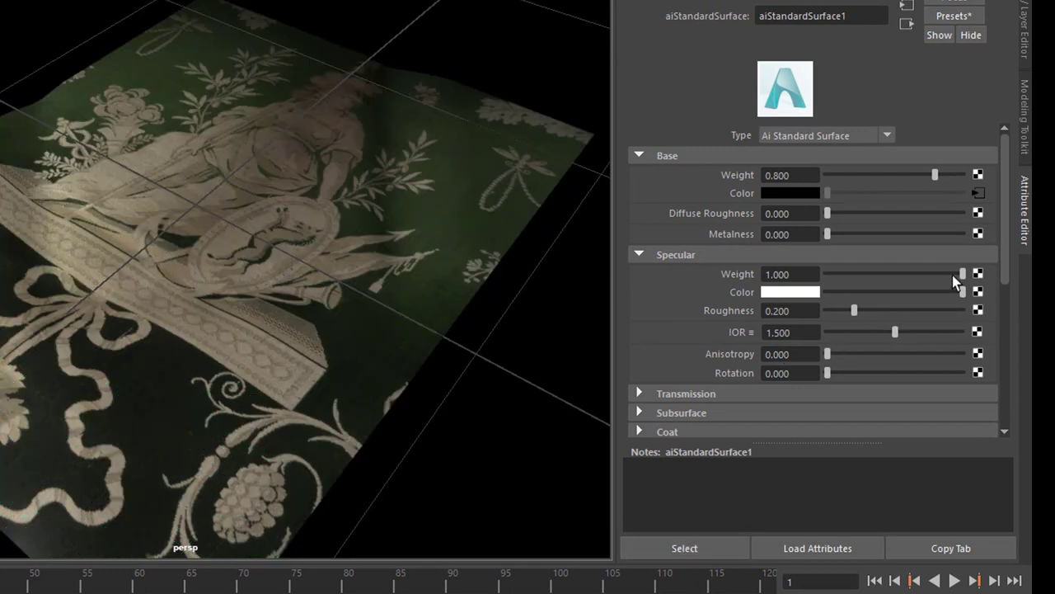
{"action": "left_click_drag", "start_coordinate": [949, 278], "coordinate": [923, 285]}
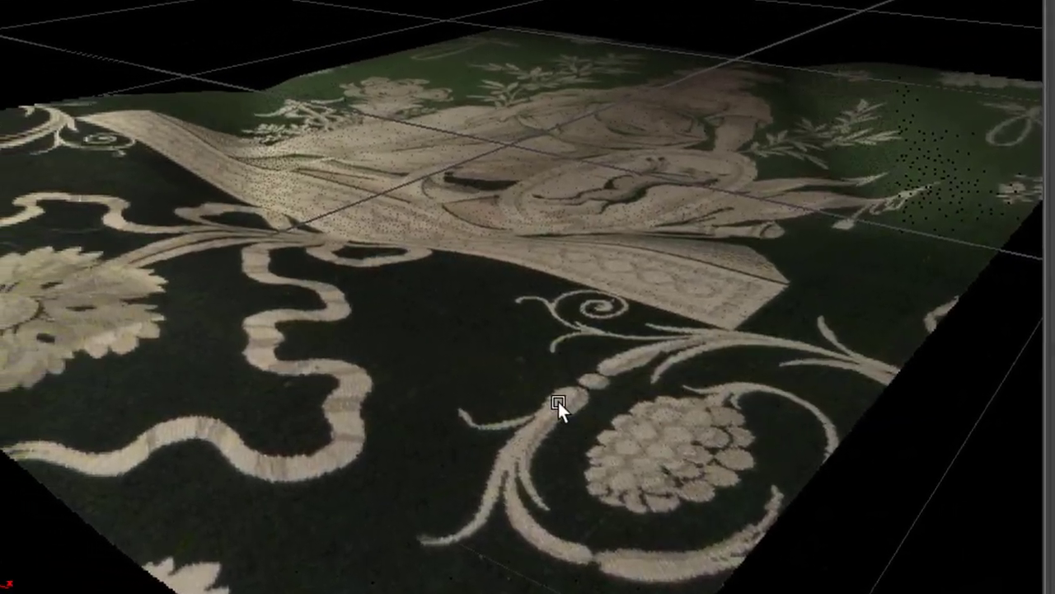
{"action": "right_click_drag", "start_coordinate": [558, 401], "coordinate": [568, 488], "text": "alt"}
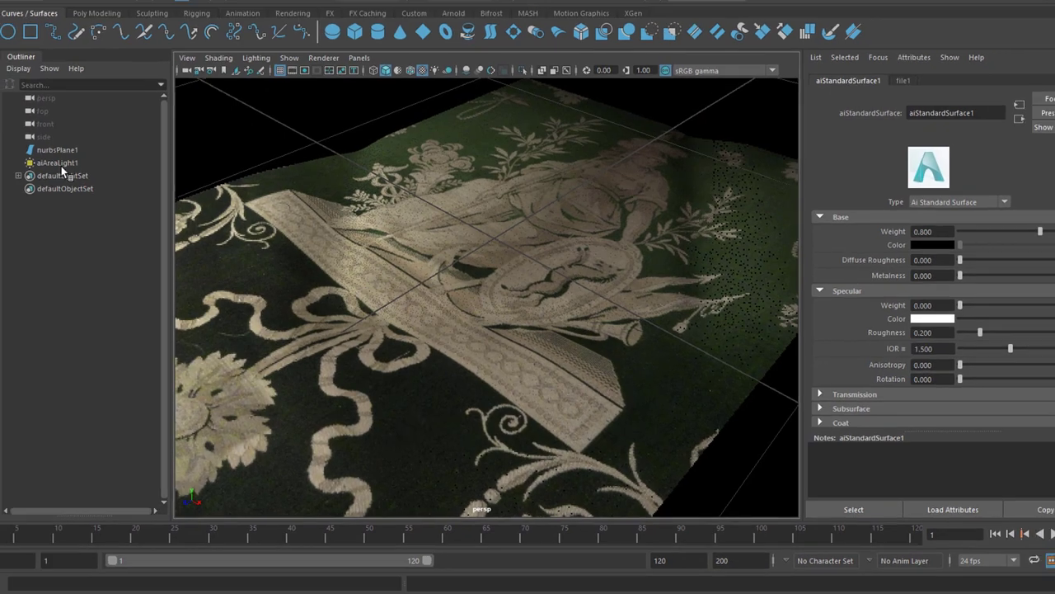
- Set the aiAreaLight exposure to 3
{"action": "left_click", "coordinate": [82, 173]}
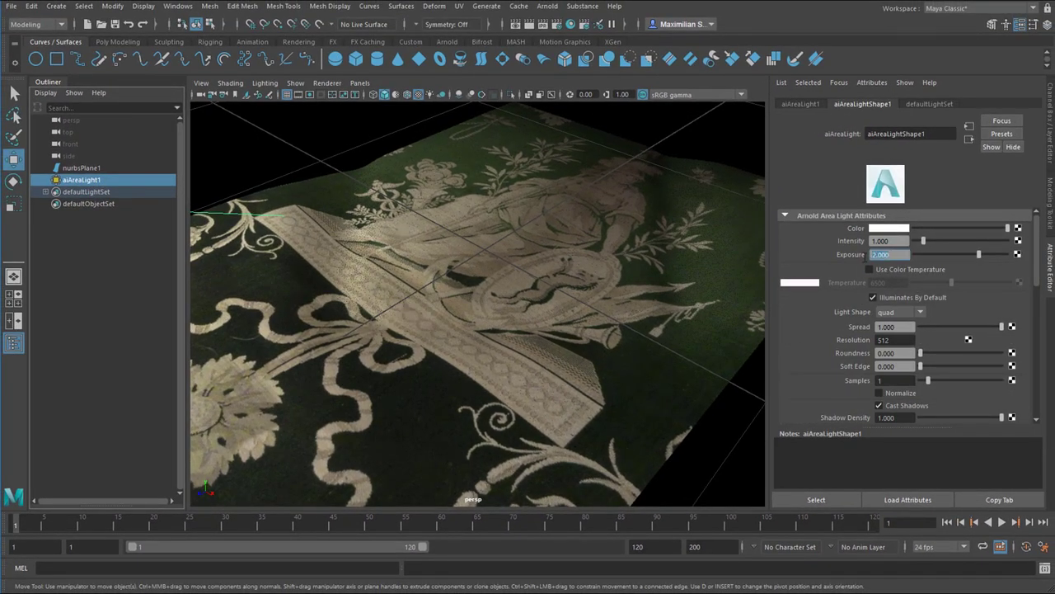
{"action": "type", "text": "3"}
{"action": "key", "text": "Return"}
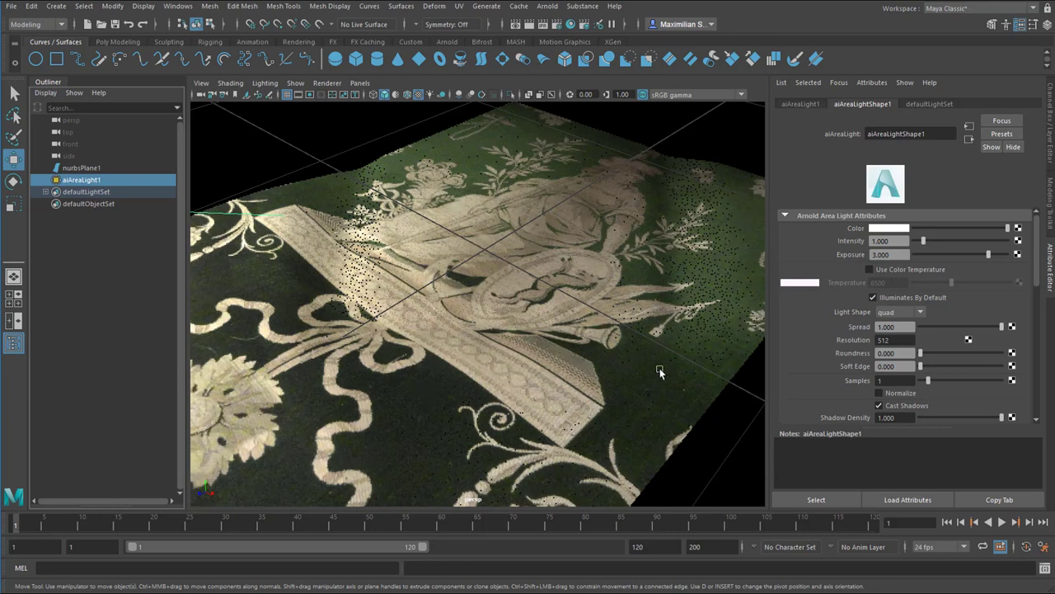
- Select nurbsPlane1 and view its makeNurbPlane1 and aiStandardSurface1 settings
{"action": "left_click", "coordinate": [82, 168]}
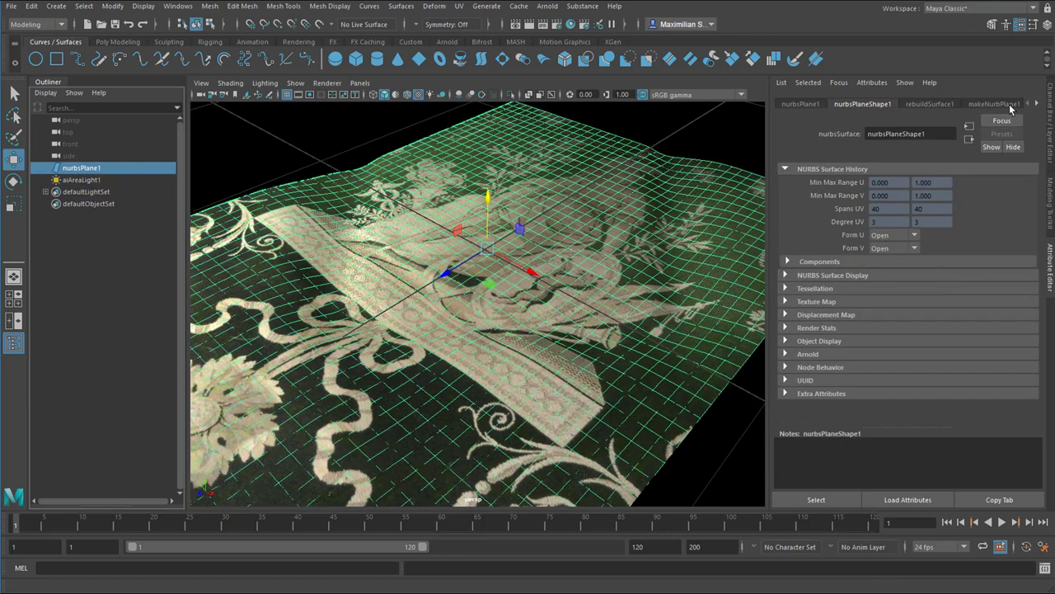
{"action": "left_click", "coordinate": [1010, 105]}
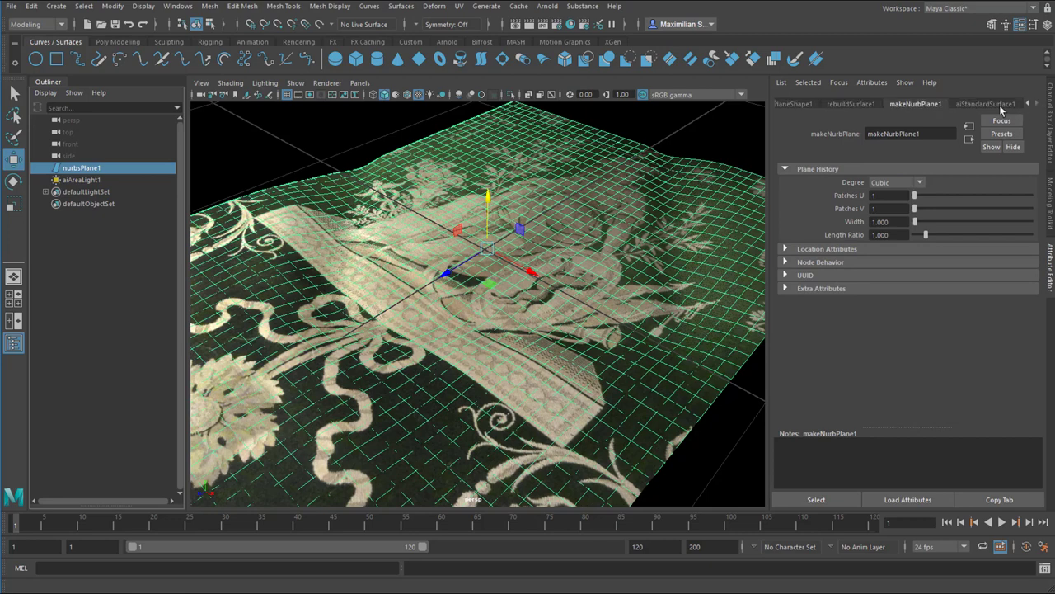
{"action": "left_click", "coordinate": [999, 104]}
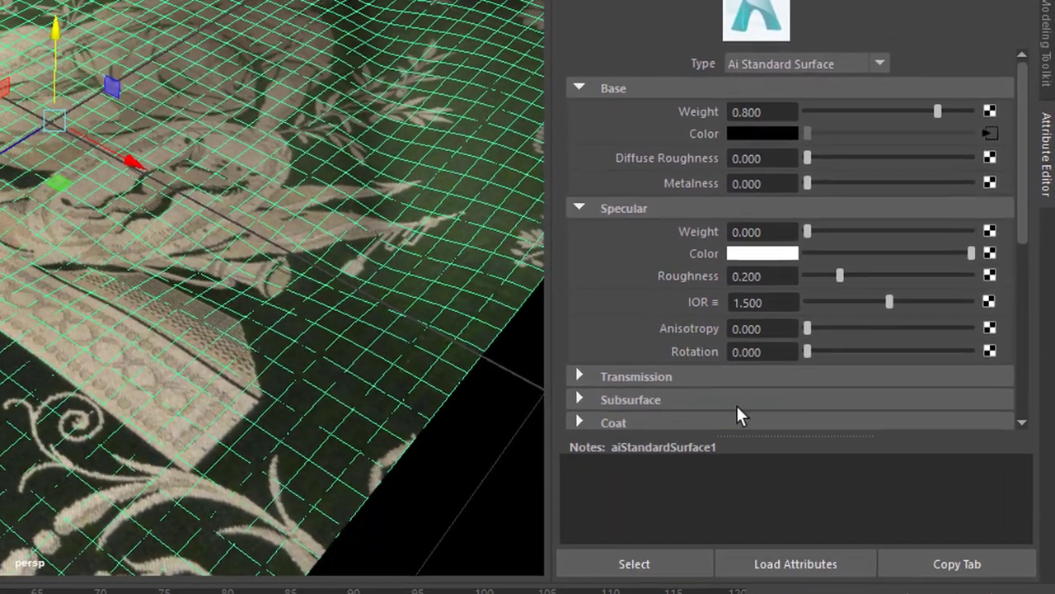
- Try Metalness values up to 0.955 on aiStandardSurface1, then settle on 0.052
{"action": "left_click", "coordinate": [655, 563]}
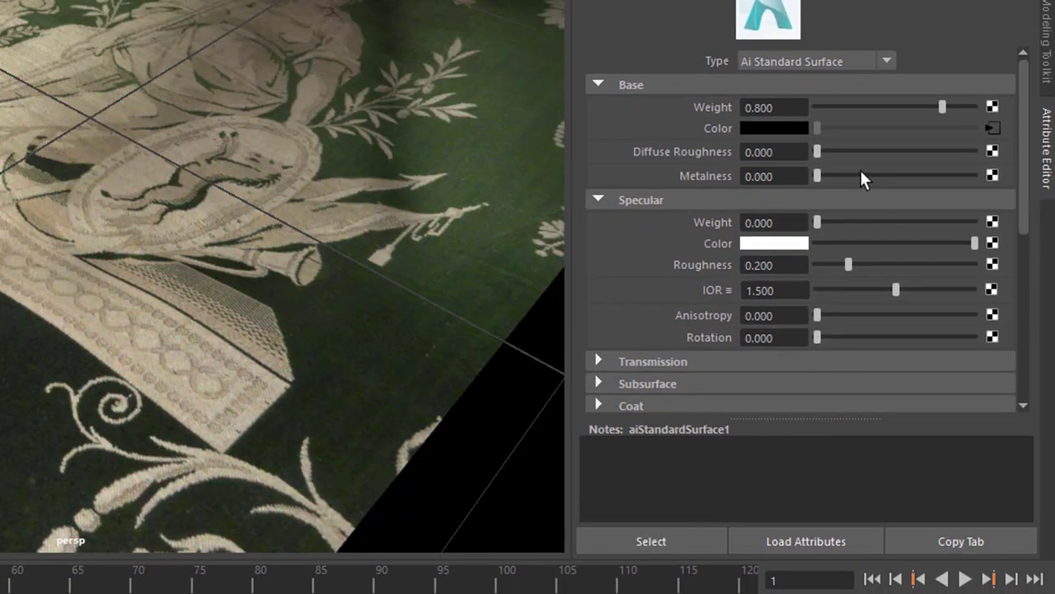
{"action": "left_click_drag", "start_coordinate": [818, 175], "coordinate": [940, 174]}
{"action": "left_click_drag", "start_coordinate": [1011, 177], "coordinate": [1037, 177]}
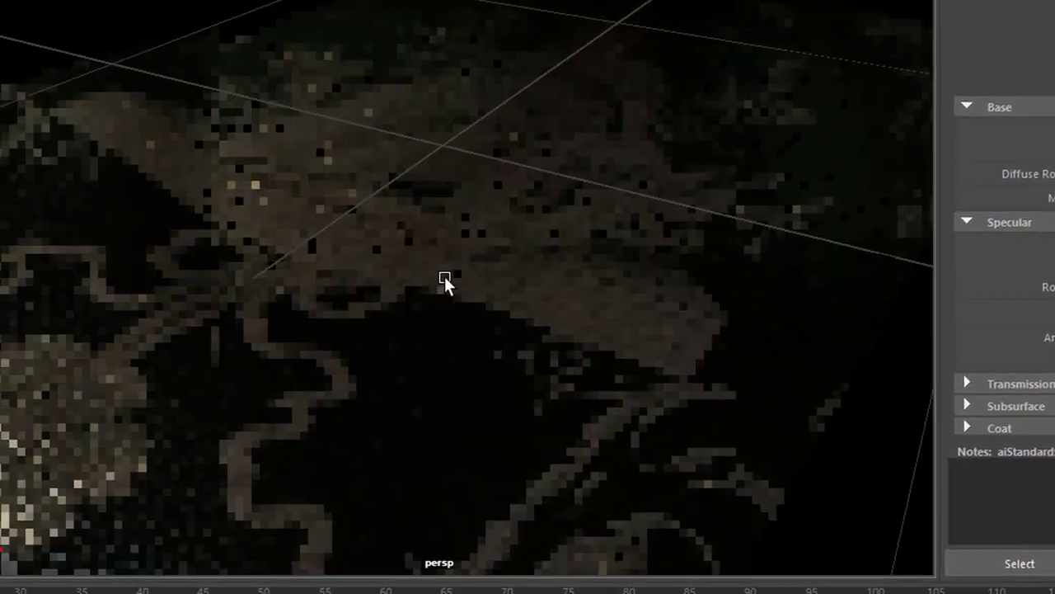
{"action": "left_click_drag", "start_coordinate": [392, 278], "coordinate": [520, 341], "text": "alt"}
{"action": "scroll", "coordinate": [494, 342], "scroll_direction": "up", "scroll_amount": 5}
{"action": "left_click_drag", "start_coordinate": [622, 348], "coordinate": [412, 325], "text": "alt"}
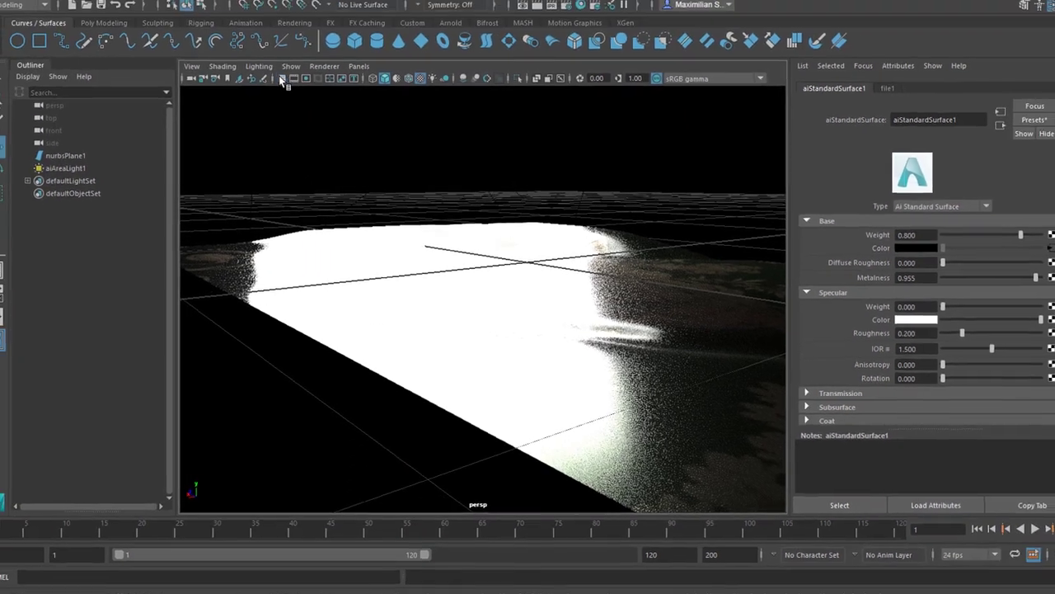
{"action": "left_click_drag", "start_coordinate": [437, 238], "coordinate": [483, 306], "text": "alt"}
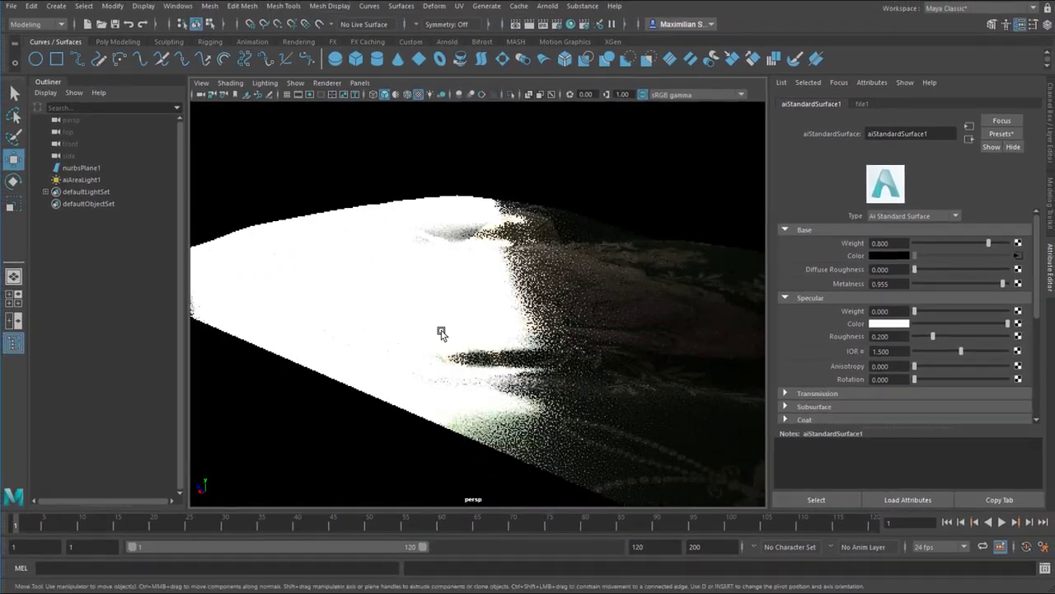
{"action": "left_click_drag", "start_coordinate": [421, 345], "coordinate": [483, 358], "text": "alt"}
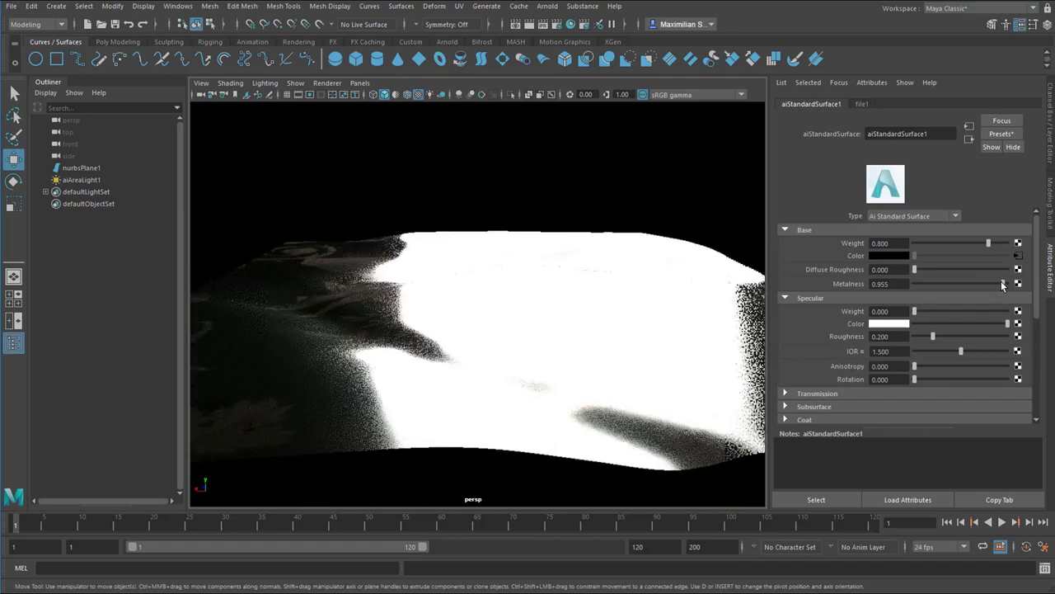
{"action": "left_click_drag", "start_coordinate": [1002, 284], "coordinate": [917, 294]}
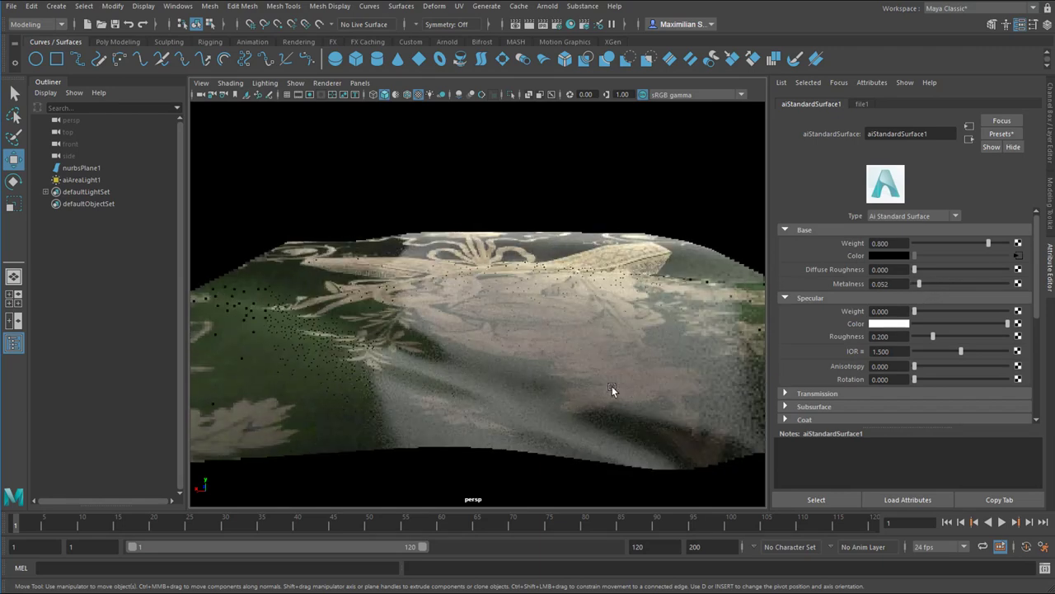
{"action": "left_click_drag", "start_coordinate": [612, 386], "coordinate": [700, 422], "text": "alt"}
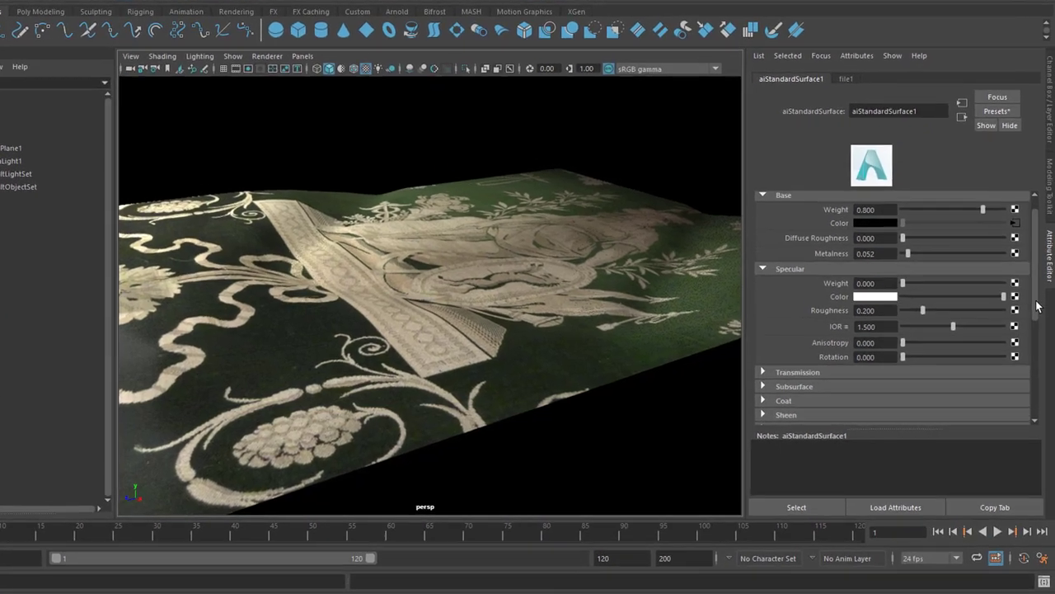
- Scroll aiStandardSurface1's attributes to the Geometry section and expand it to show the empty Bump Mapping slot
{"action": "scroll", "coordinate": [1037, 313], "scroll_direction": "down", "scroll_amount": 3}
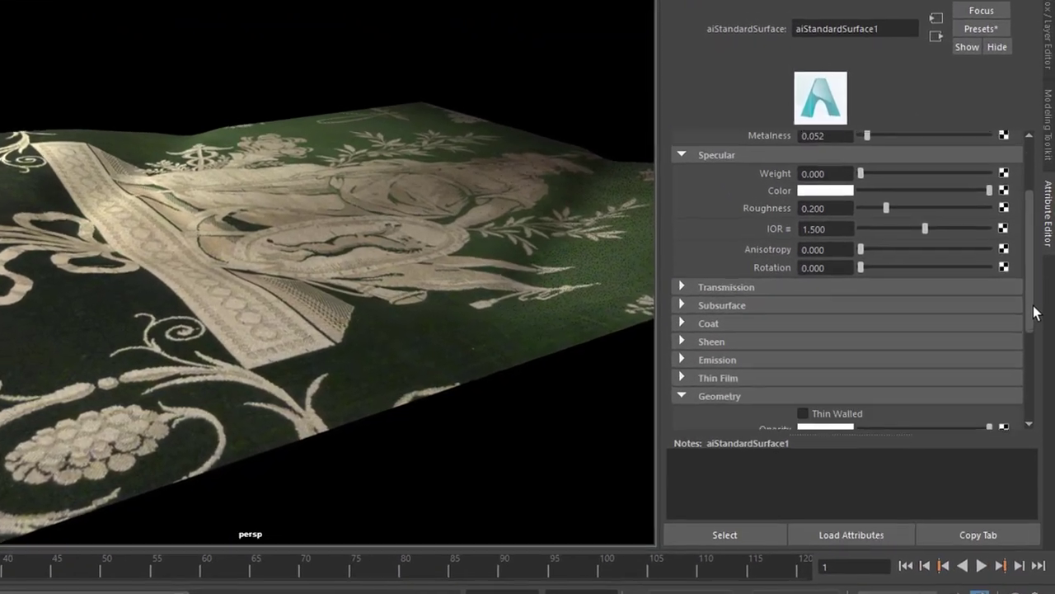
{"action": "scroll", "coordinate": [1035, 313], "scroll_direction": "down", "scroll_amount": 4}
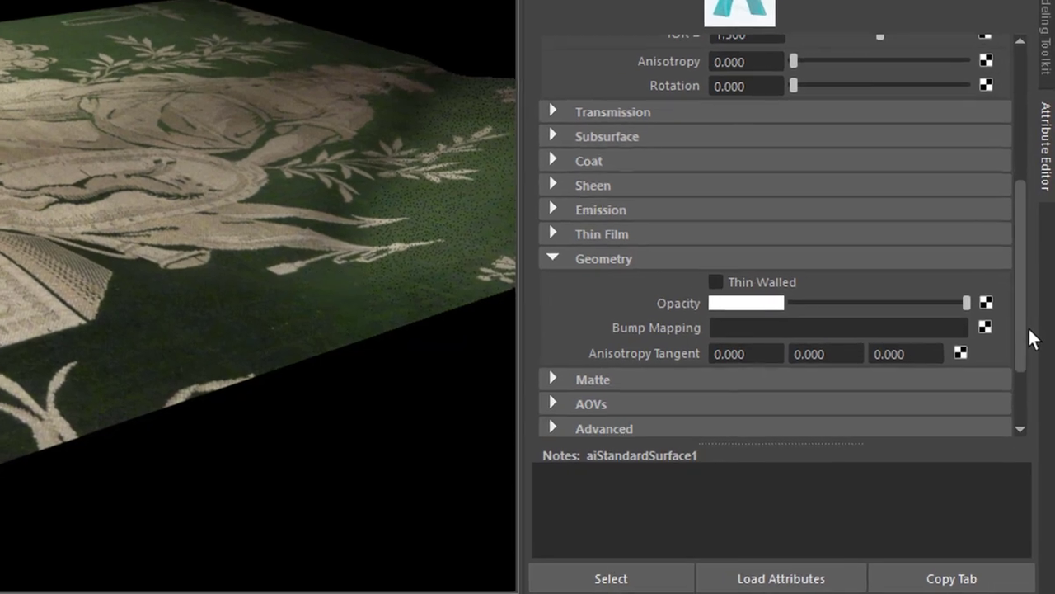
{"action": "scroll", "coordinate": [1033, 338], "scroll_direction": "down", "scroll_amount": 3}
{"action": "left_click", "coordinate": [552, 258]}
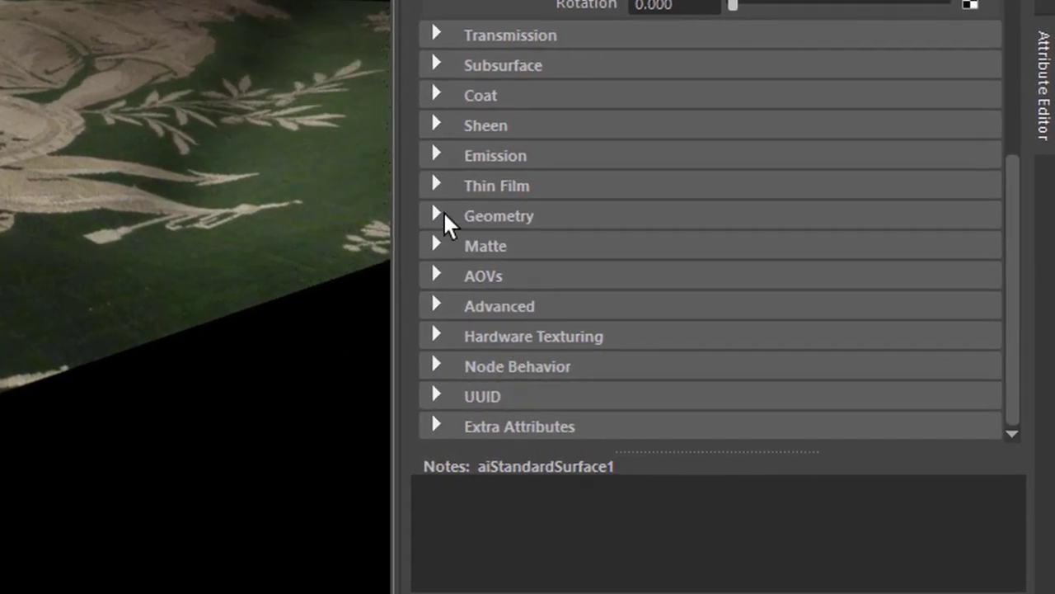
{"action": "left_click", "coordinate": [437, 215]}
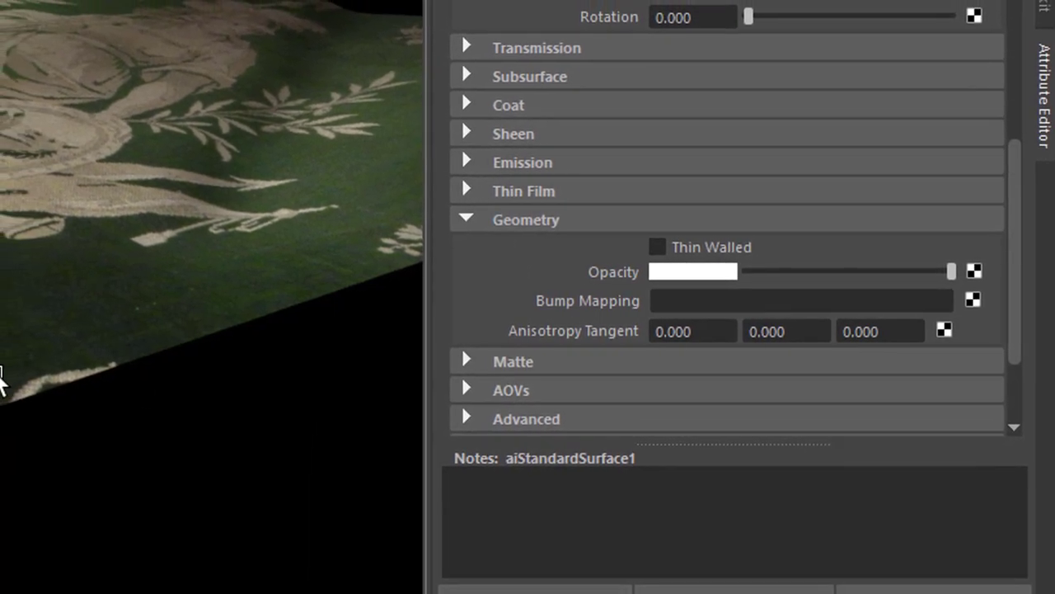
{"action": "scroll", "coordinate": [4, 379], "scroll_direction": "up", "scroll_amount": 5}
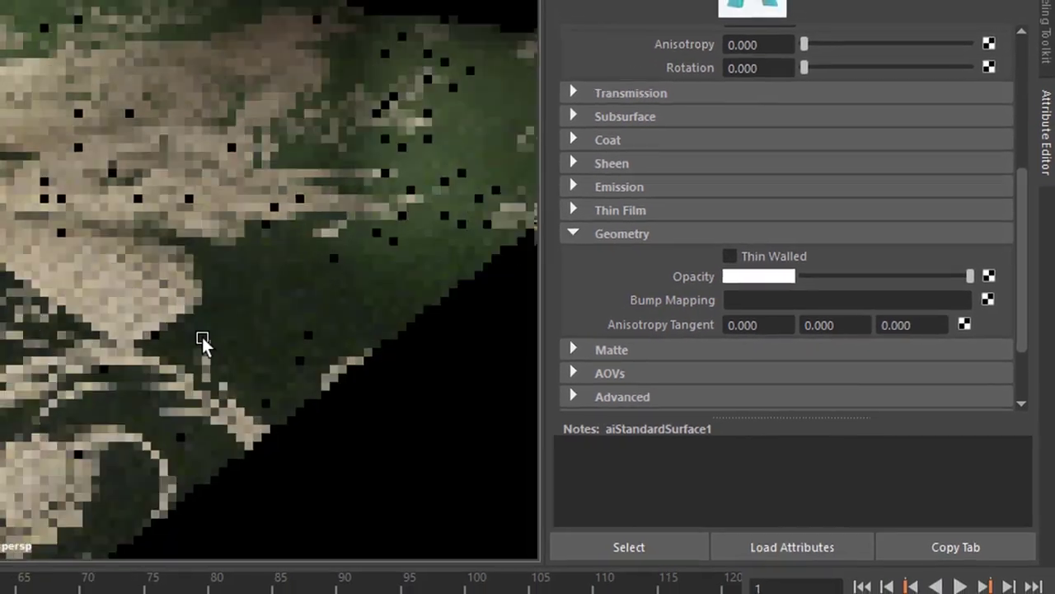
{"action": "scroll", "coordinate": [215, 342], "scroll_direction": "down", "scroll_amount": 5}
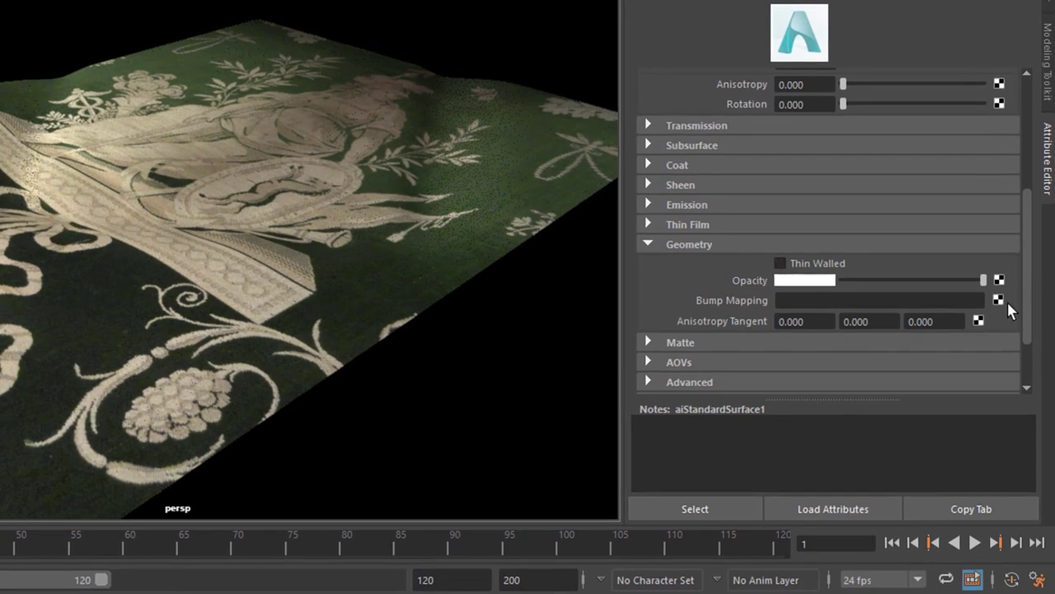
- Connect a File texture to Bump Mapping and load the Neoclassical fabric JPG as its image
{"action": "left_click", "coordinate": [998, 300]}
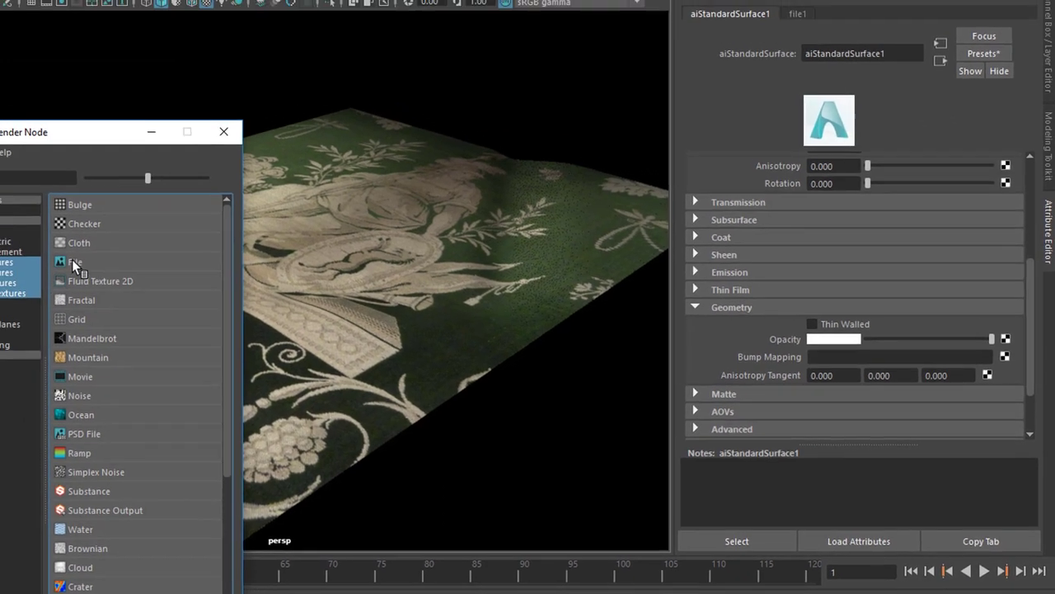
{"action": "left_click", "coordinate": [75, 262]}
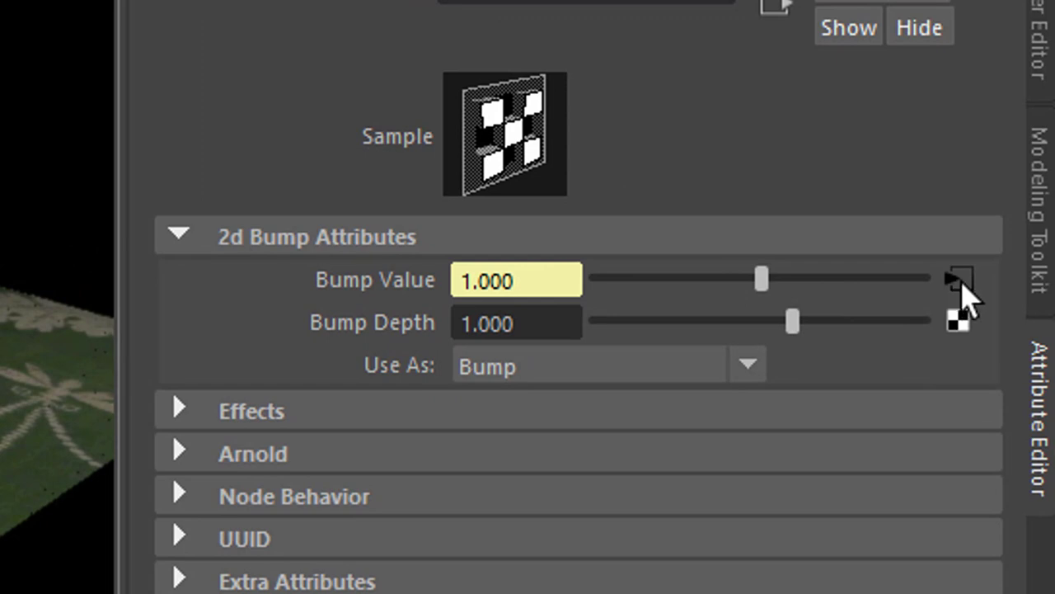
{"action": "left_click", "coordinate": [959, 280]}
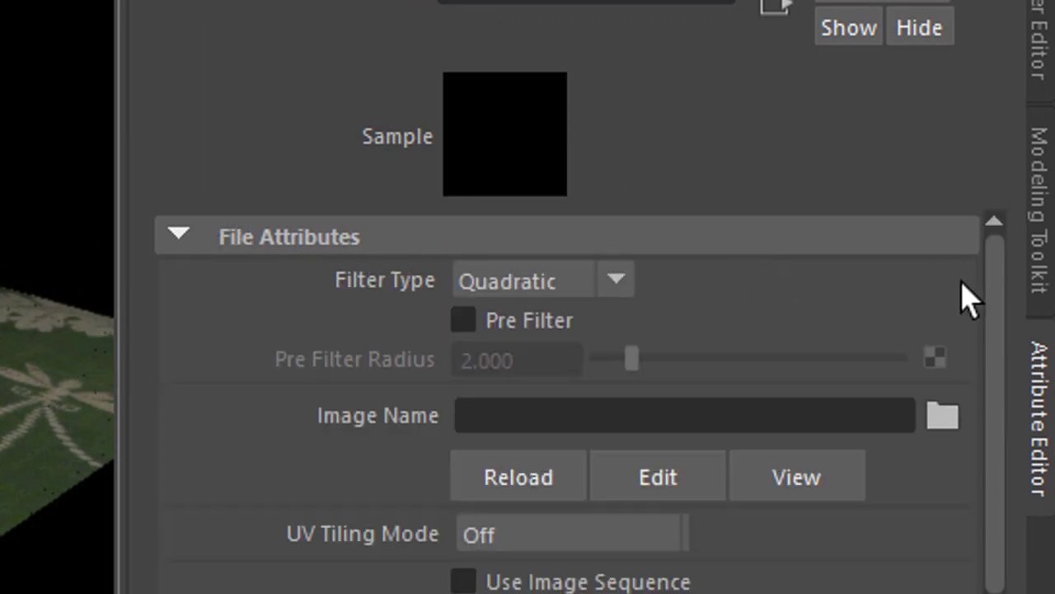
{"action": "left_click", "coordinate": [943, 417]}
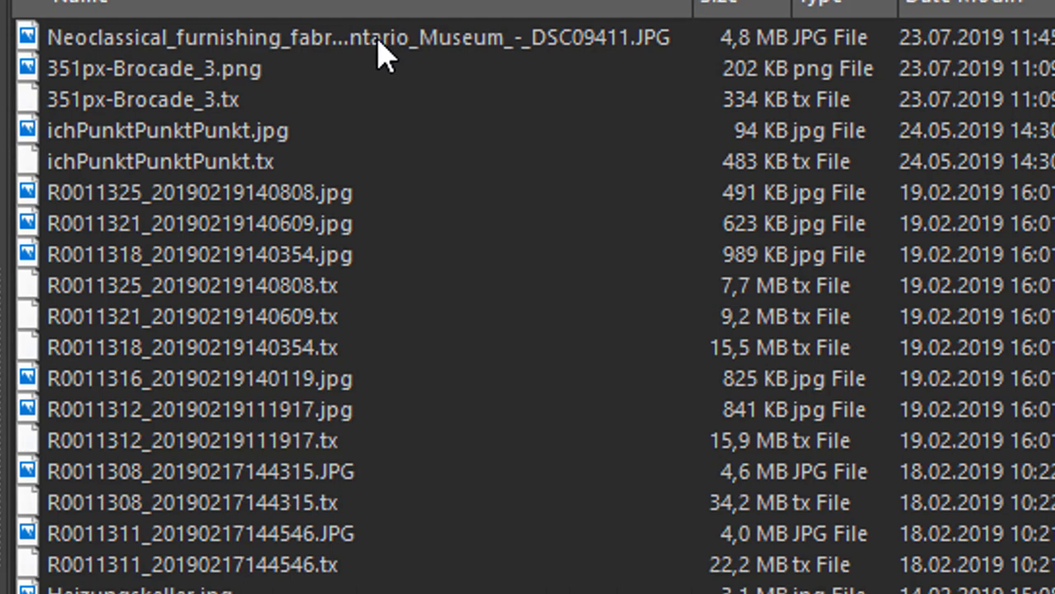
{"action": "left_click", "coordinate": [389, 39]}
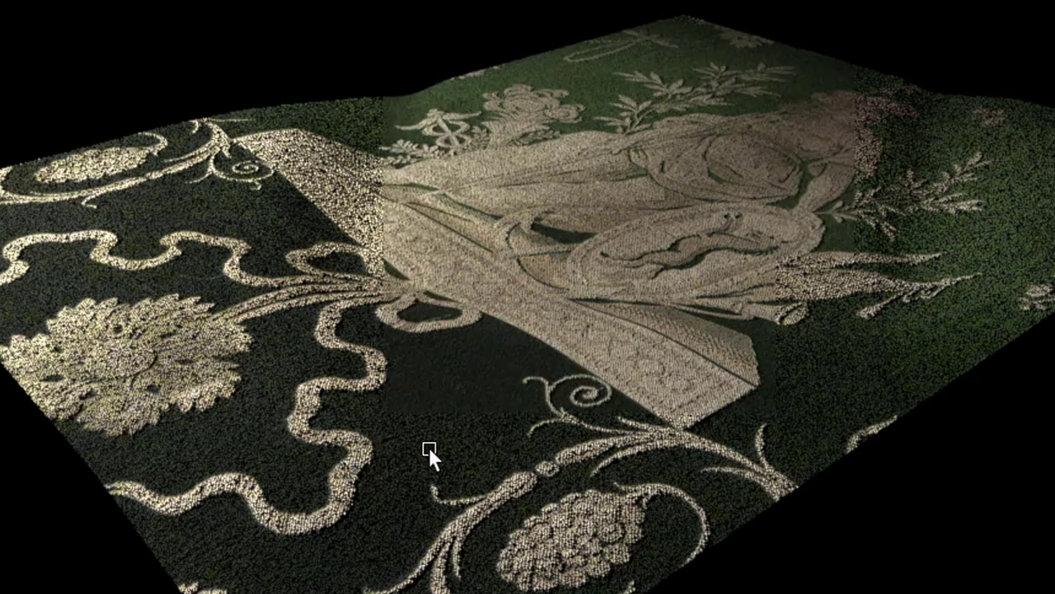
{"action": "scroll", "coordinate": [896, 434], "scroll_direction": "up", "scroll_amount": 10}
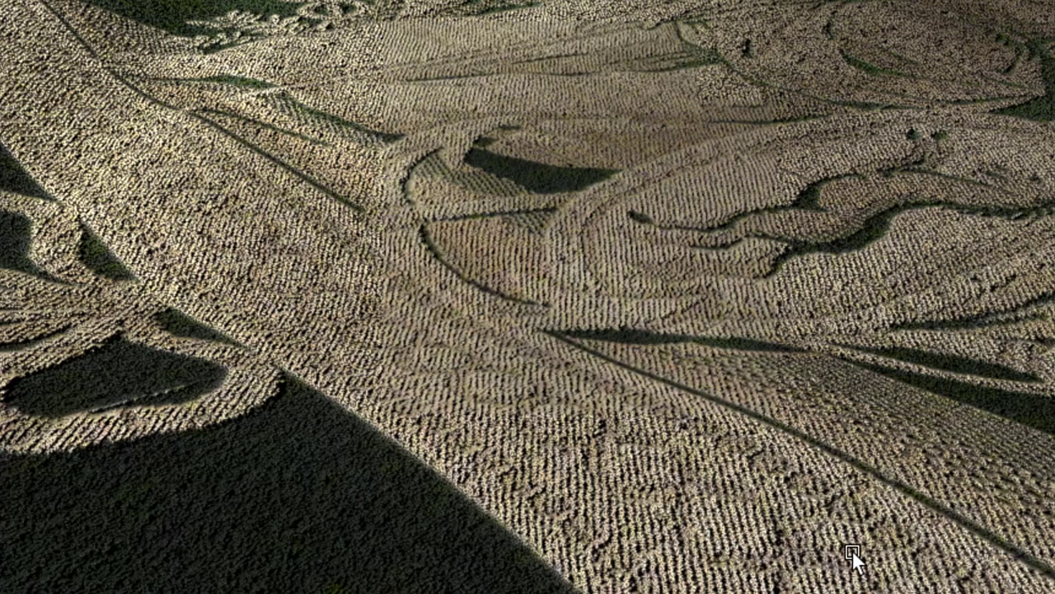
{"action": "left_click_drag", "start_coordinate": [856, 546], "coordinate": [778, 498]}
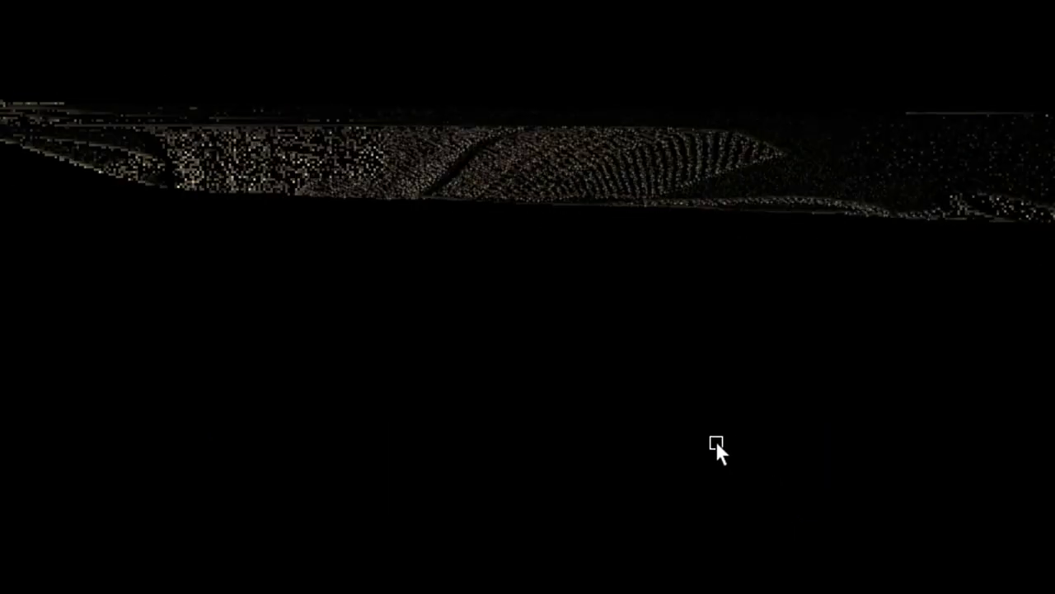
{"action": "left_click_drag", "start_coordinate": [715, 439], "coordinate": [748, 517]}
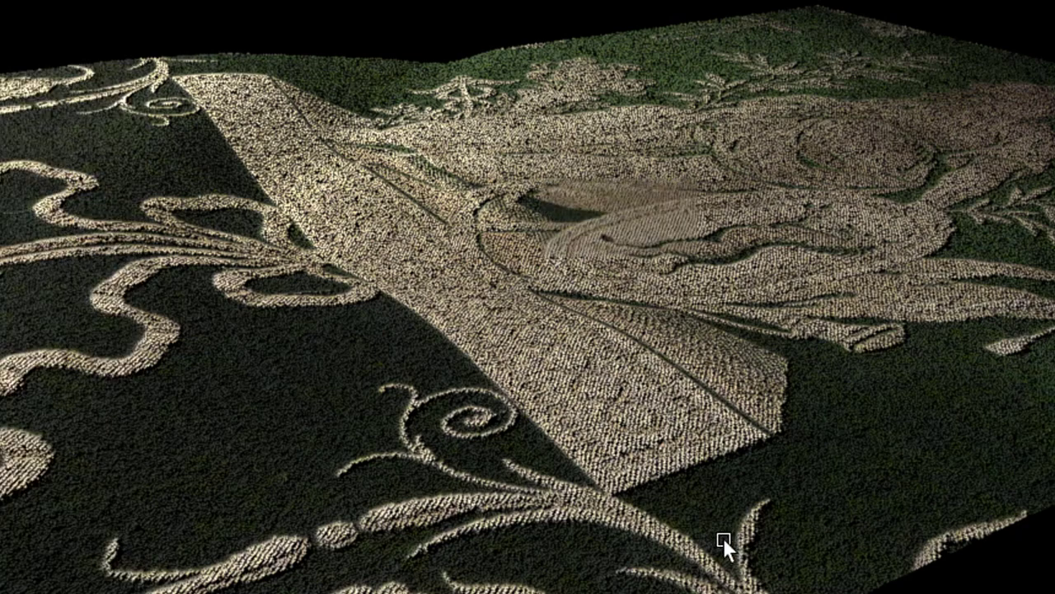
{"action": "scroll", "coordinate": [610, 462], "scroll_direction": "up", "scroll_amount": 3}
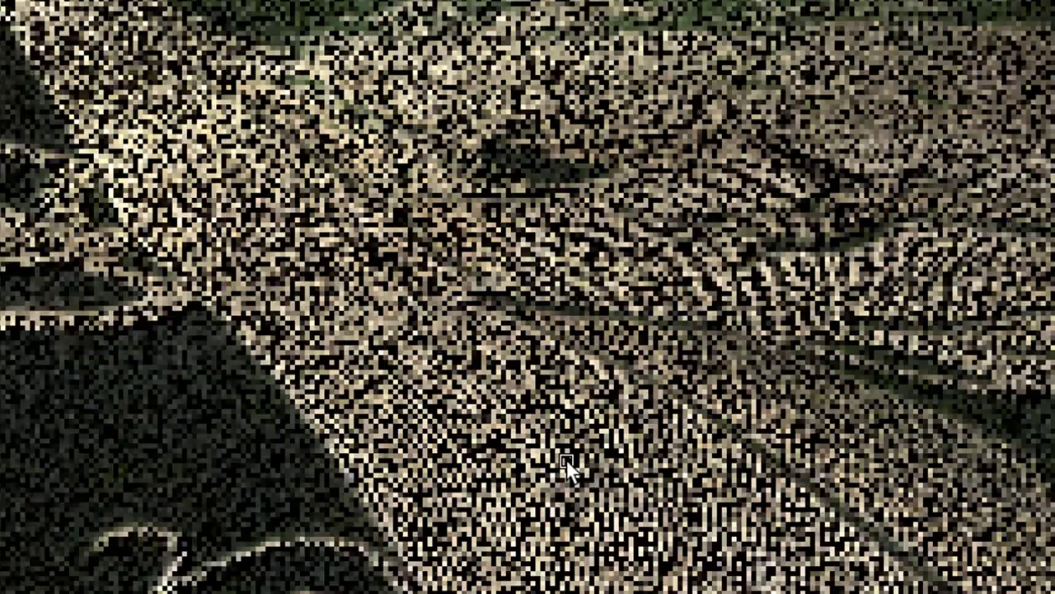
{"action": "scroll", "coordinate": [861, 432], "scroll_direction": "up", "scroll_amount": 2}
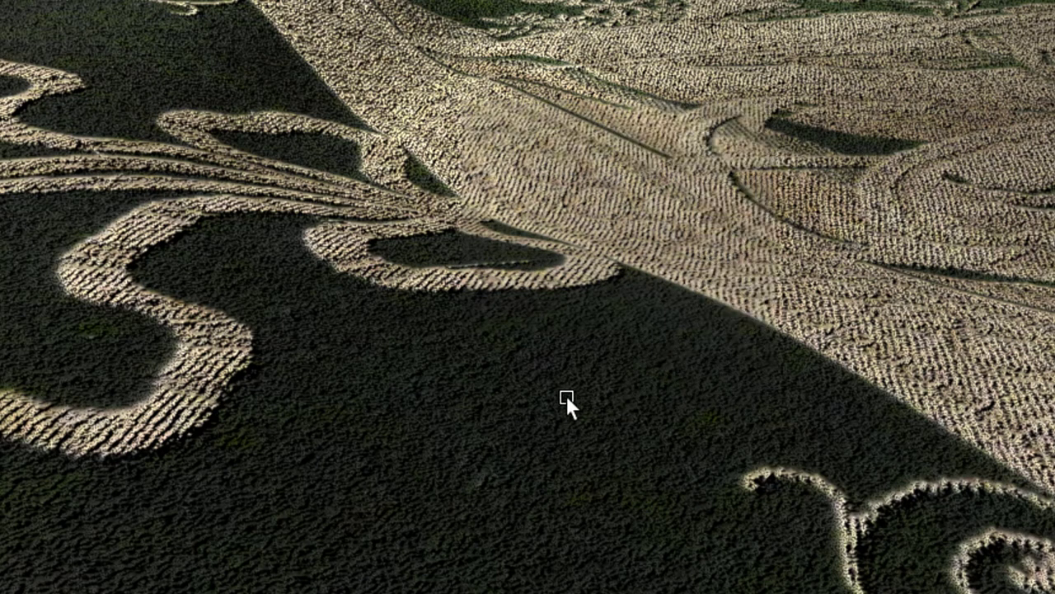
{"action": "scroll", "coordinate": [532, 366], "scroll_direction": "up", "scroll_amount": 3}
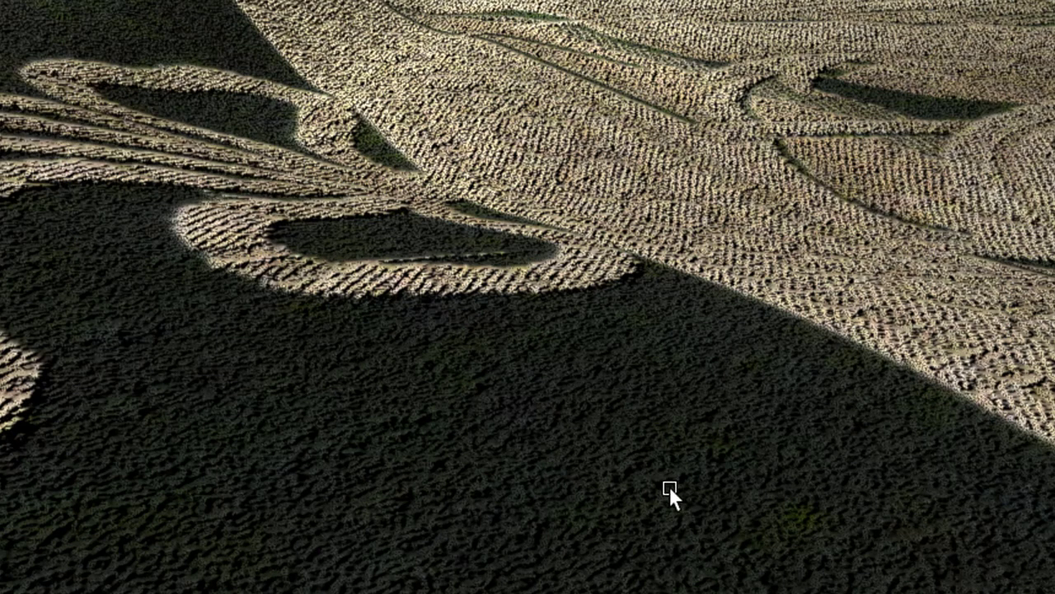
{"action": "left_click_drag", "start_coordinate": [806, 450], "coordinate": [927, 345]}
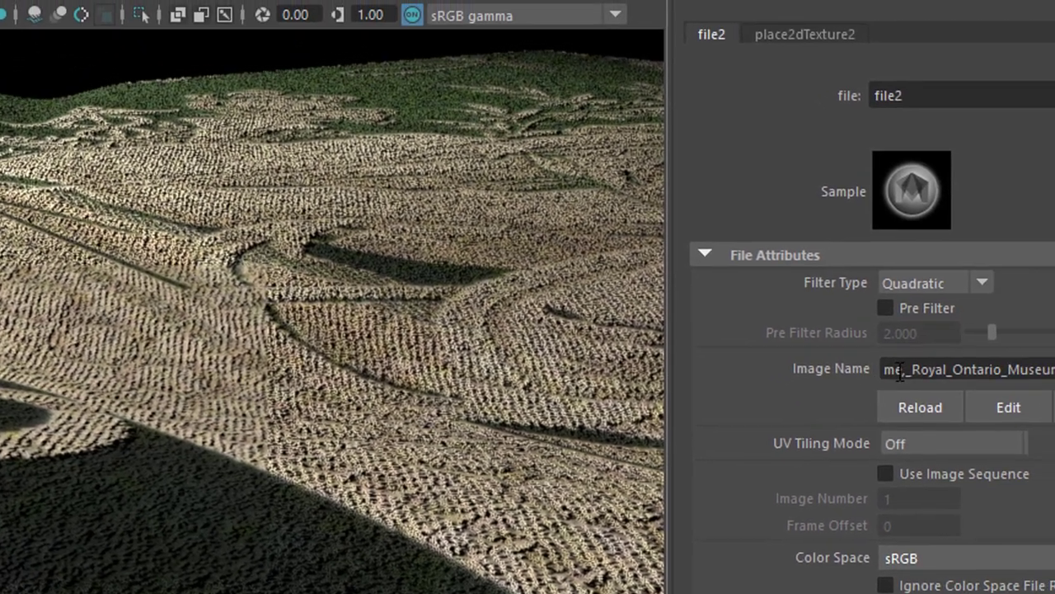
- Break file2's connection to Bump Value and go to aiStandardSurface1SG's Displacement mat. map slot
{"action": "right_click", "coordinate": [980, 330]}
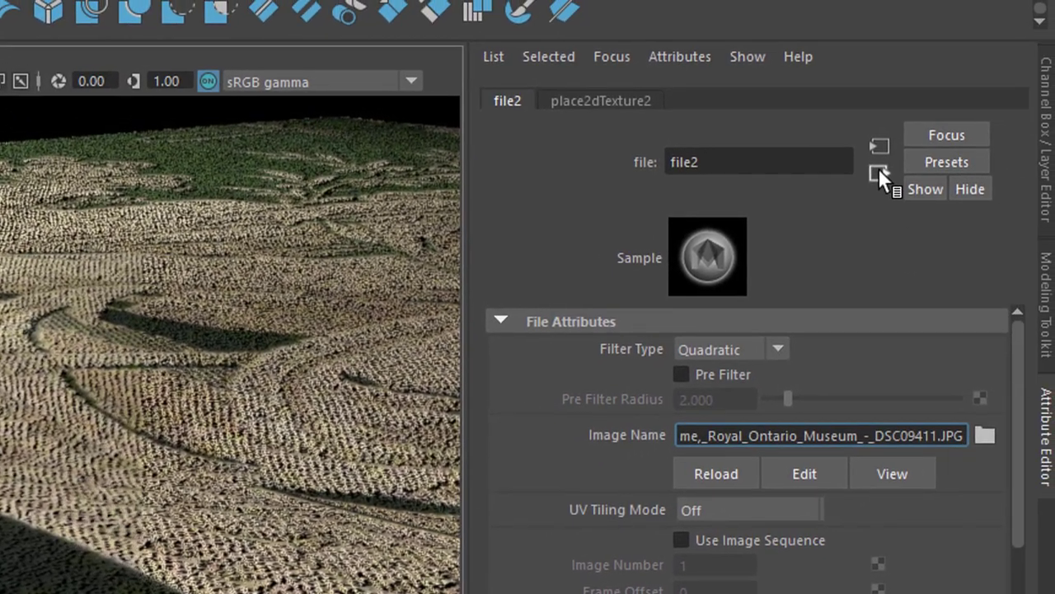
{"action": "left_click", "coordinate": [887, 171]}
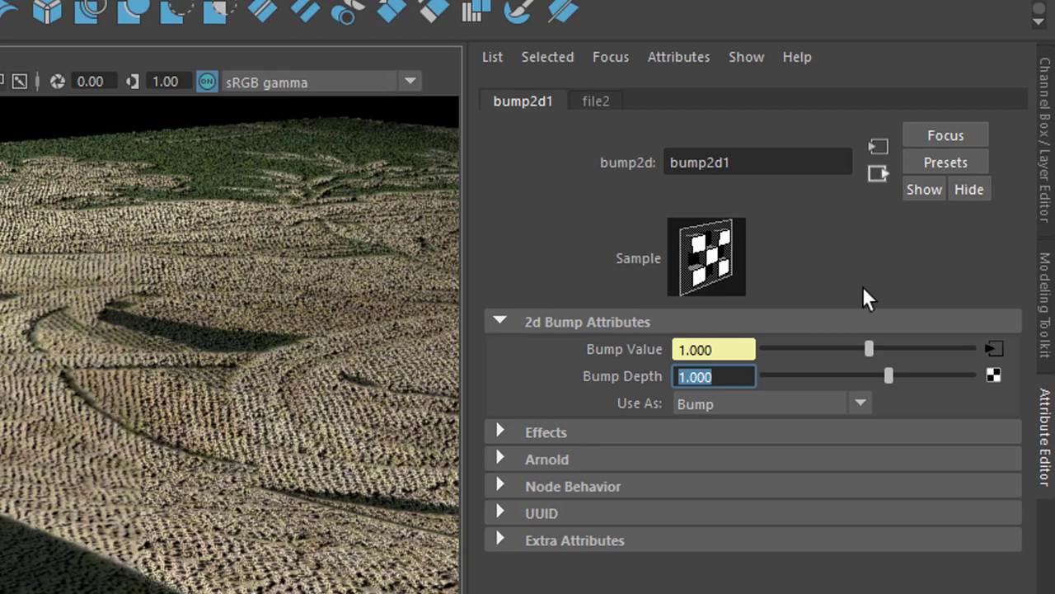
{"action": "right_click", "coordinate": [627, 347]}
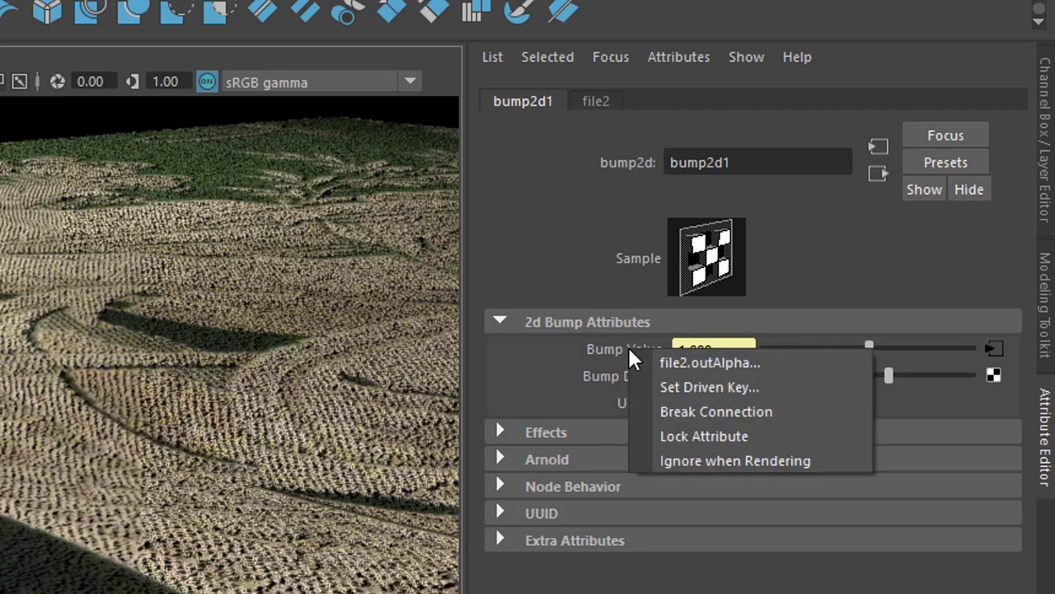
{"action": "left_click", "coordinate": [723, 409]}
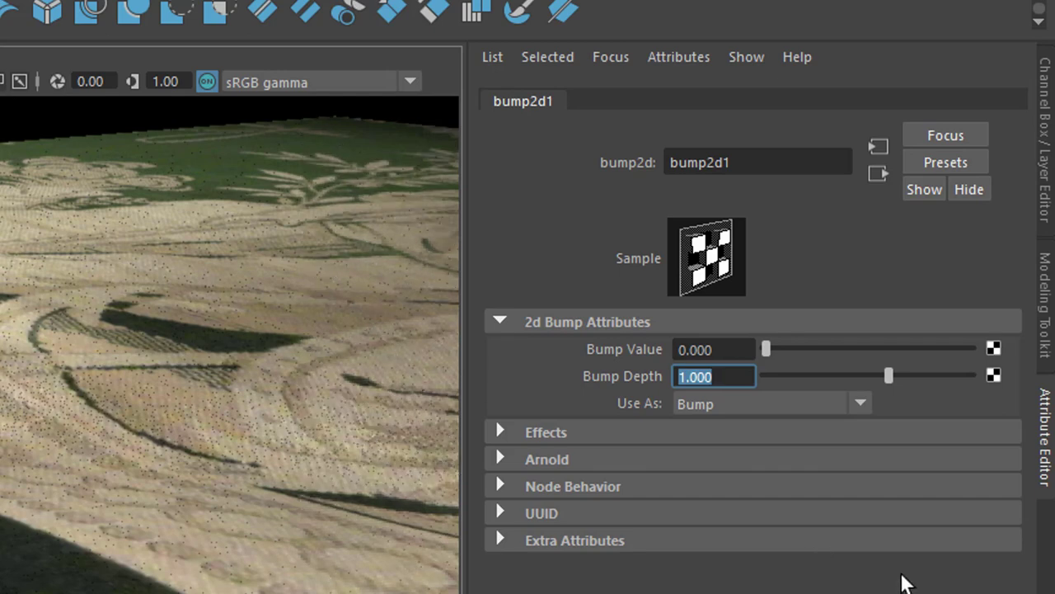
{"action": "key", "text": "Return"}
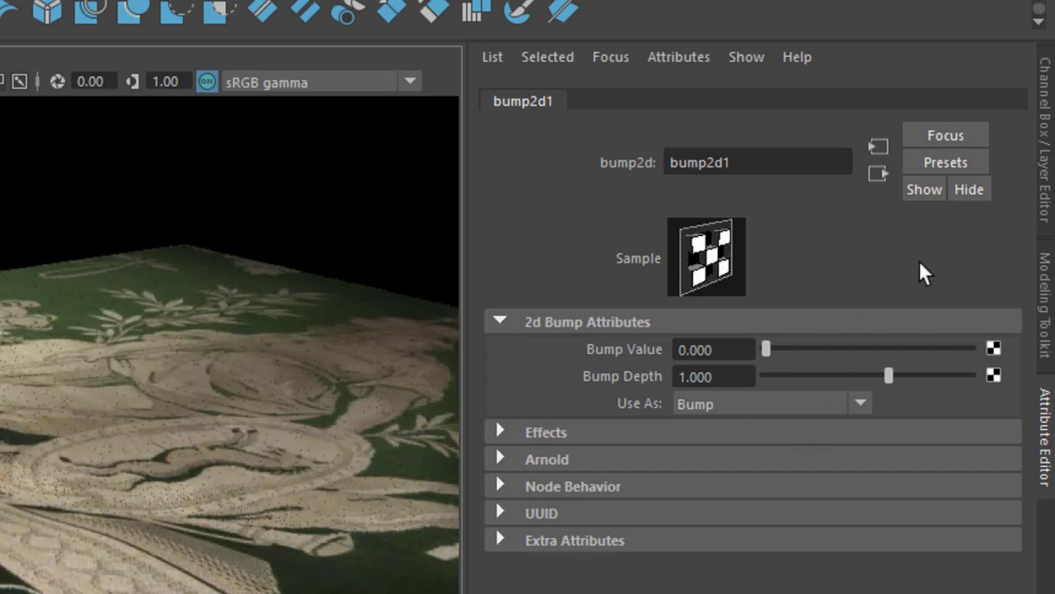
{"action": "left_click", "coordinate": [878, 172]}
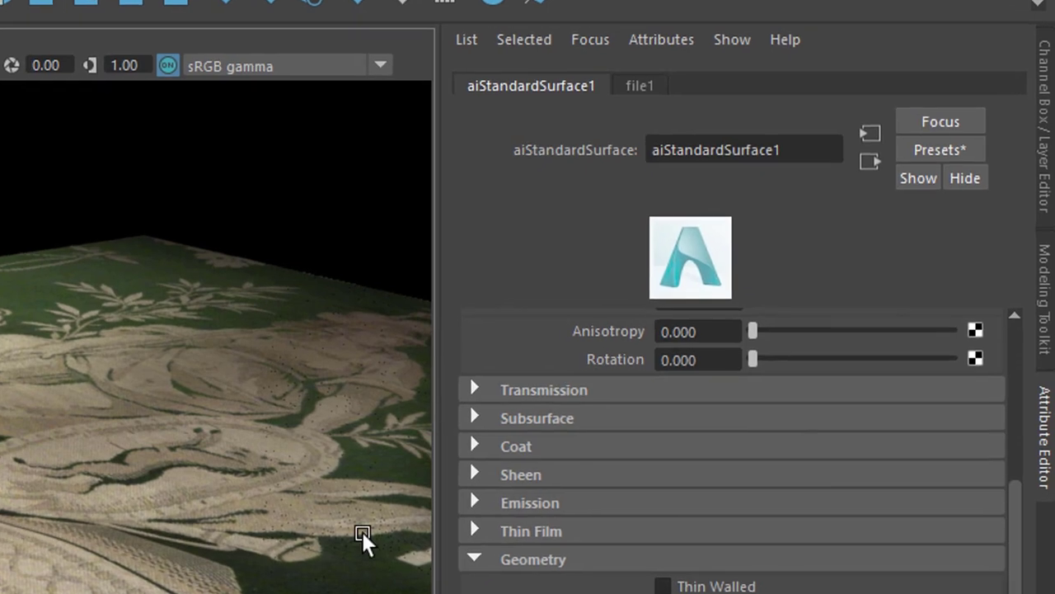
{"action": "left_click", "coordinate": [872, 164]}
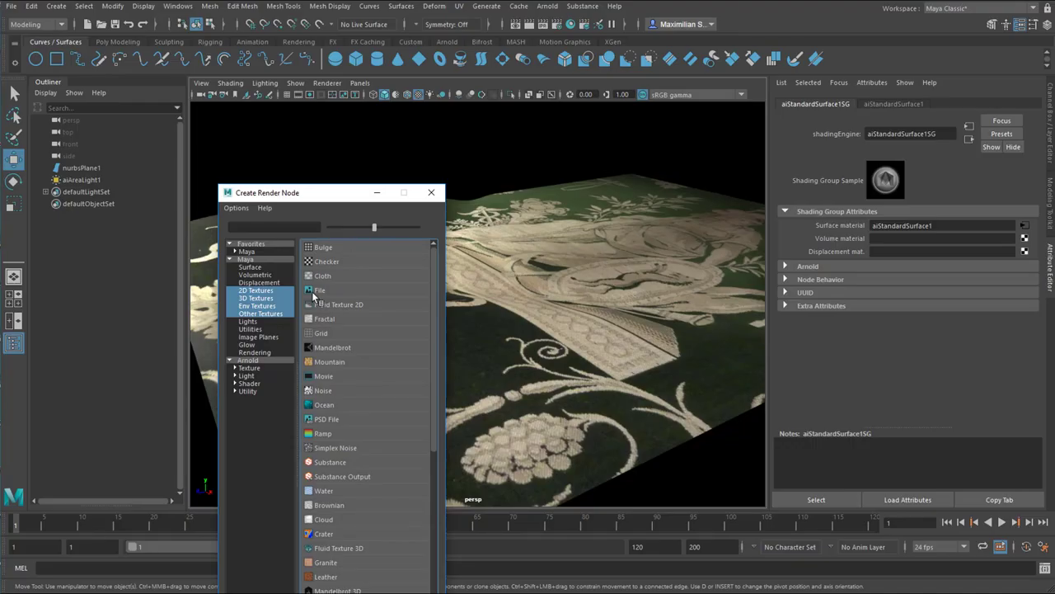
- Create a File texture (file3) for the shading group's displacement and browse for its image
{"action": "left_click", "coordinate": [318, 290]}
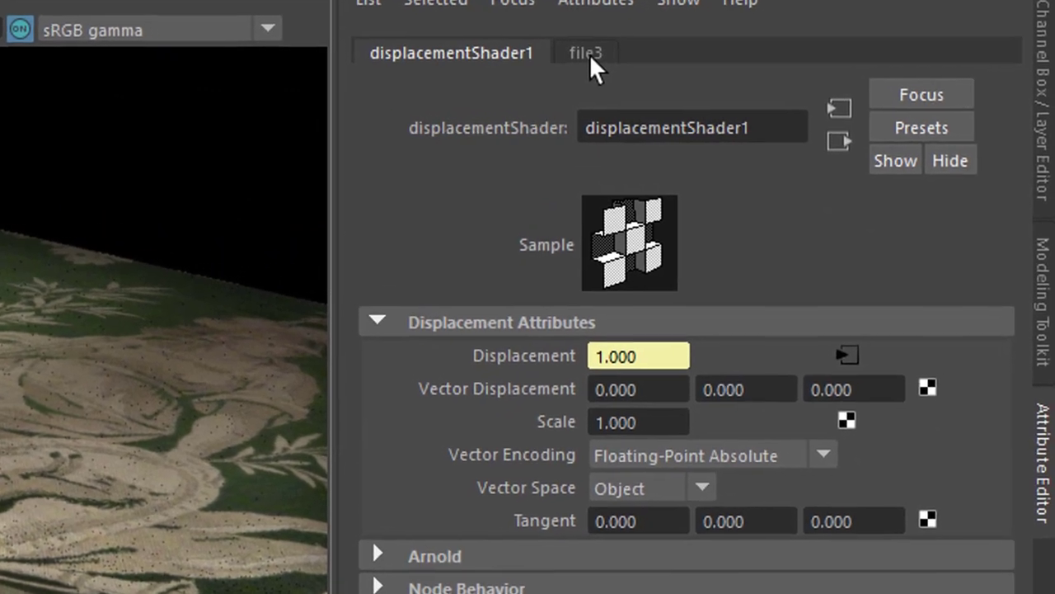
{"action": "left_click", "coordinate": [625, 61]}
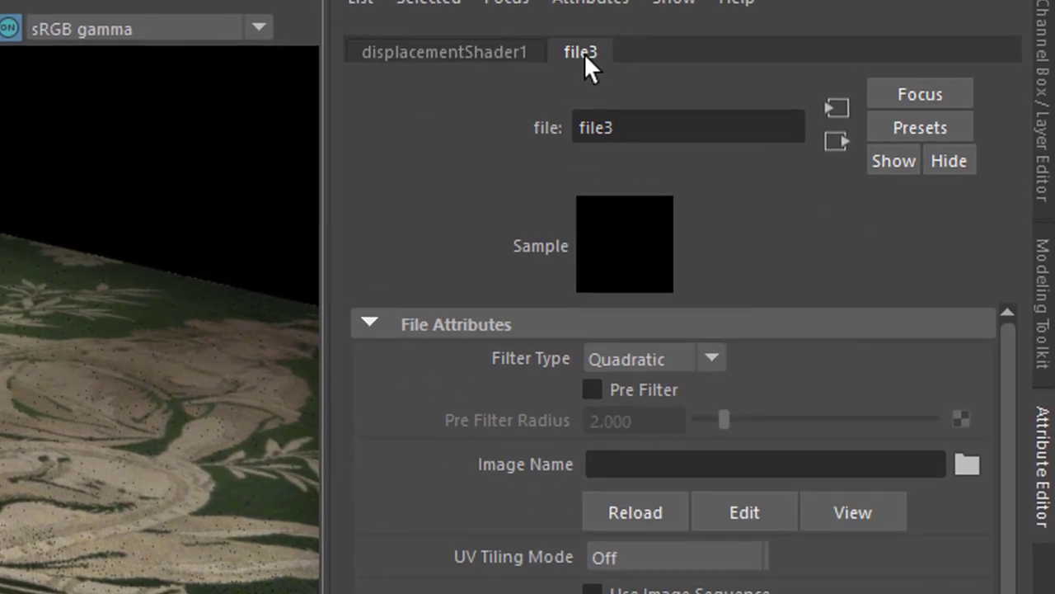
{"action": "left_click", "coordinate": [969, 468]}
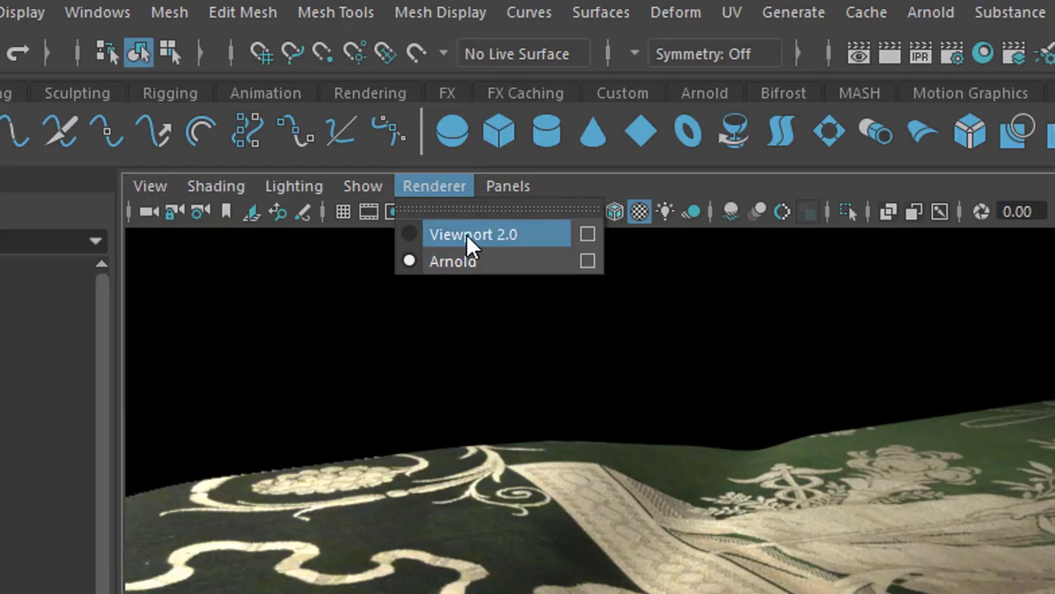
- Switch the viewport renderer from Viewport 2.0 to live Arnold rendering
{"action": "left_click", "coordinate": [465, 234]}
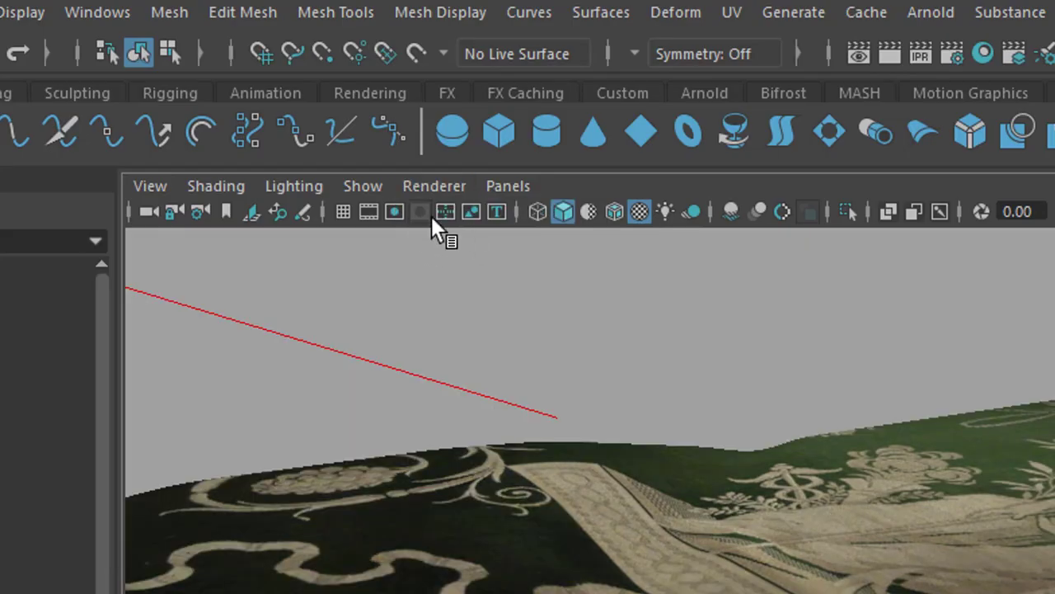
{"action": "left_click", "coordinate": [442, 176]}
{"action": "left_click", "coordinate": [429, 261]}
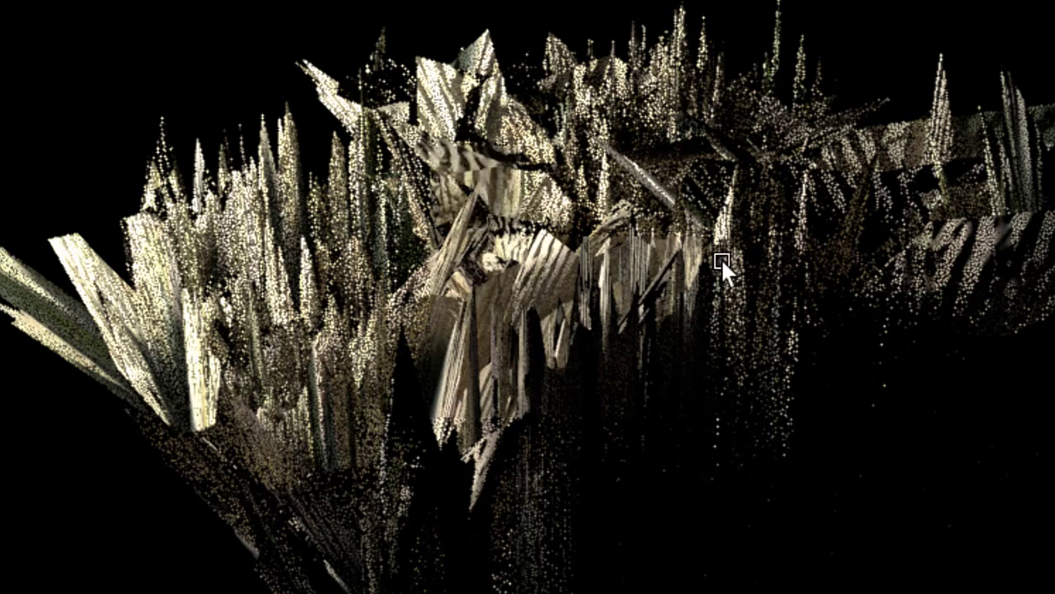
{"action": "left_click", "coordinate": [548, 7]}
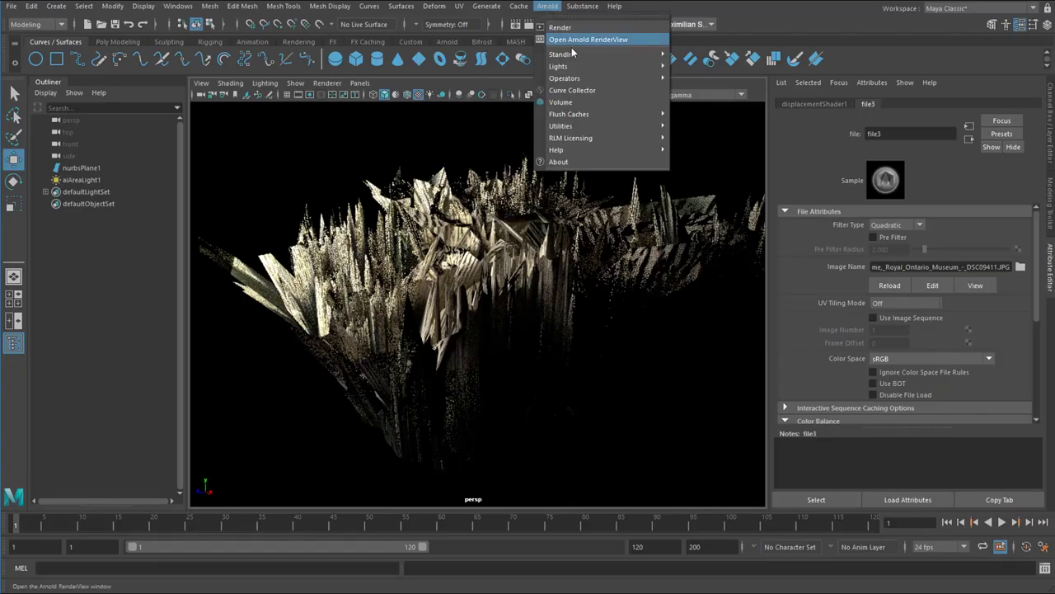
- Add an Arnold Skydome Light, aiSkyDomeLight1, with Intensity lowered to 0.2
{"action": "mouse_move", "coordinate": [575, 69]}
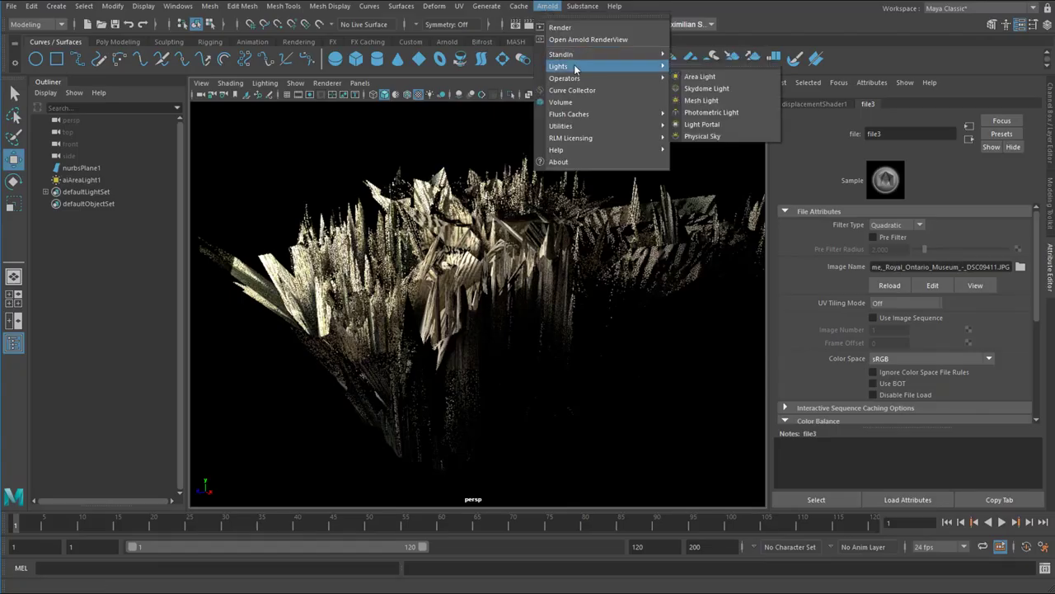
{"action": "left_click", "coordinate": [705, 88]}
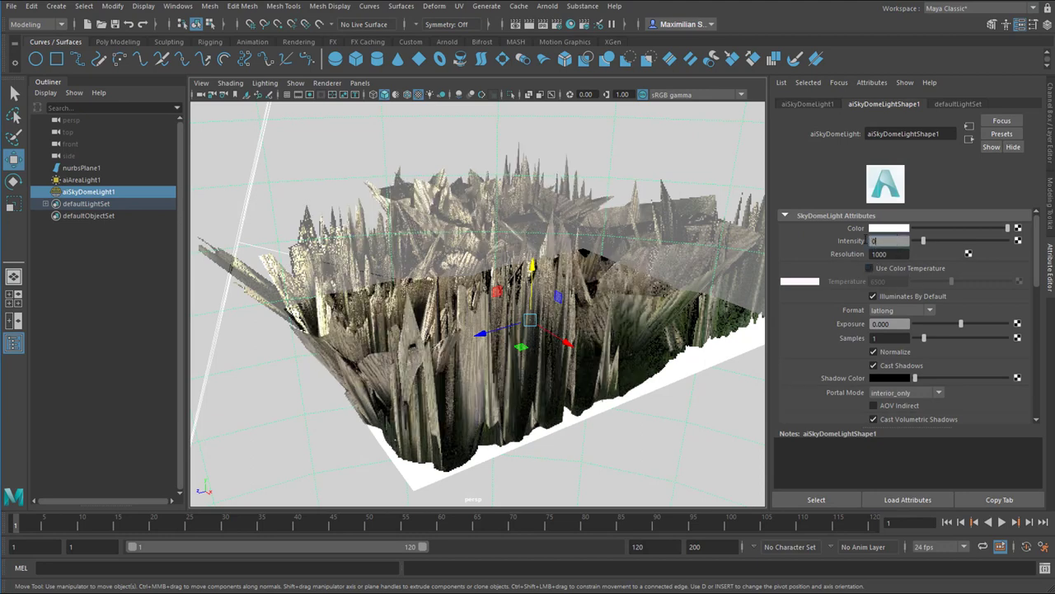
{"action": "key", "text": "Return"}
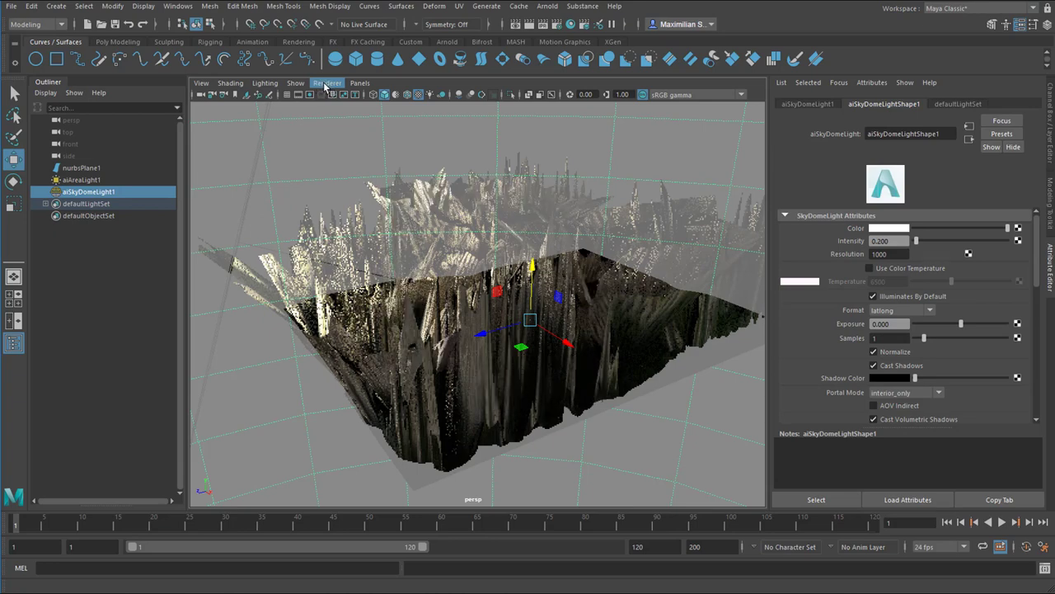
- Hide lights in the viewport and inspect the spiky displaced plane in the Arnold render
{"action": "left_click", "coordinate": [296, 83]}
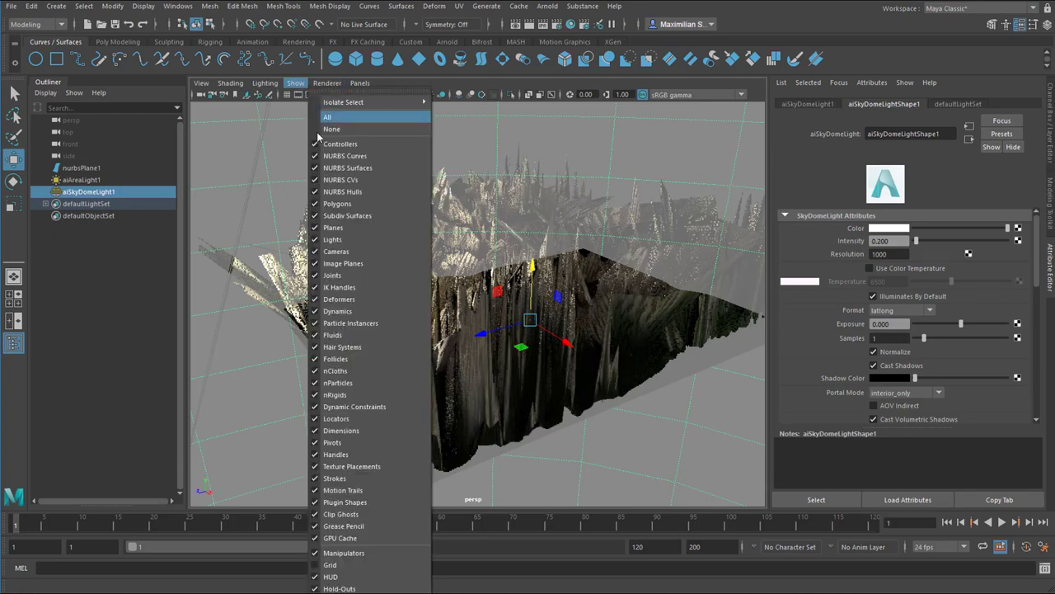
{"action": "left_click", "coordinate": [338, 239]}
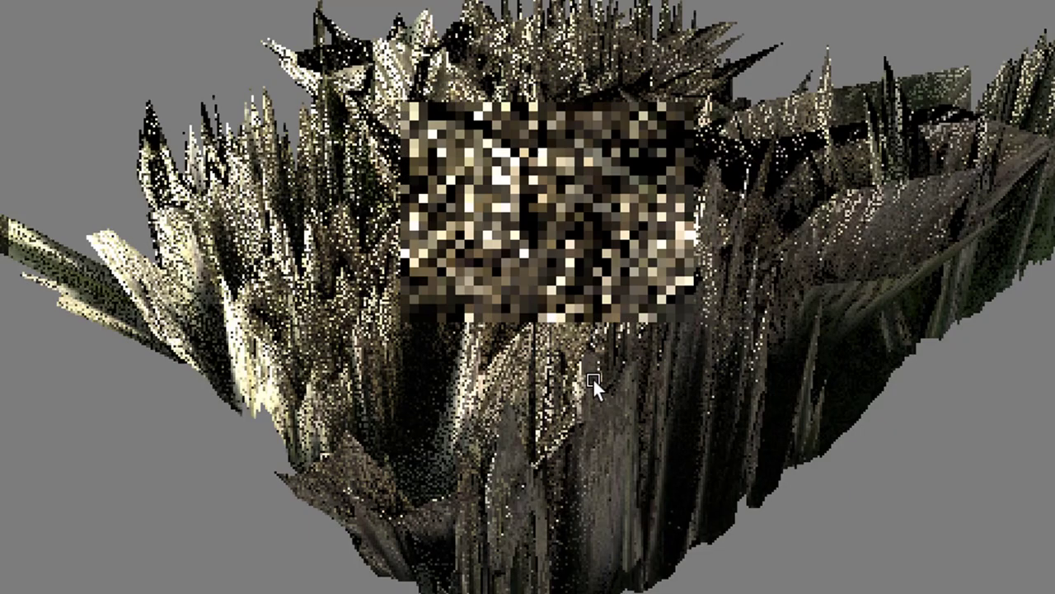
{"action": "right_click_drag", "start_coordinate": [617, 433], "coordinate": [943, 420], "text": "alt"}
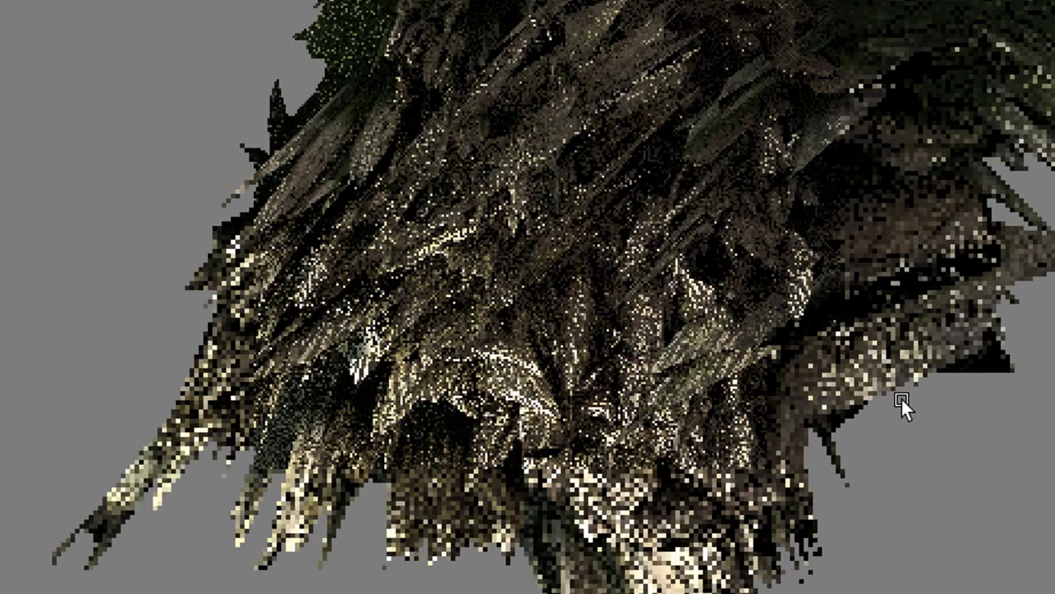
{"action": "right_click_drag", "start_coordinate": [690, 373], "coordinate": [646, 350], "text": "alt"}
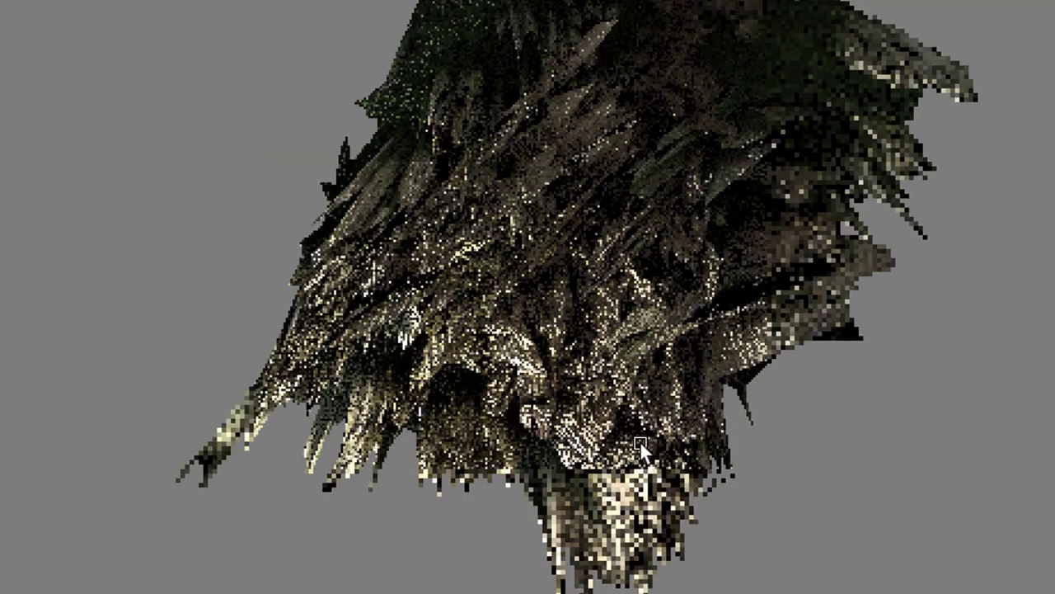
{"action": "left_click_drag", "start_coordinate": [641, 442], "coordinate": [603, 273], "text": "alt"}
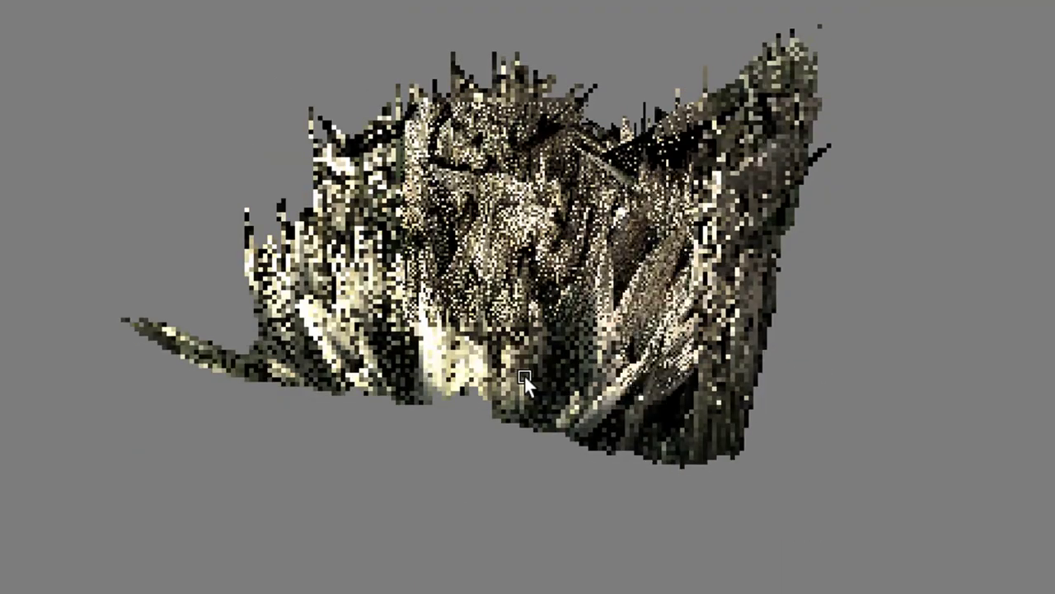
{"action": "right_click_drag", "start_coordinate": [931, 362], "coordinate": [988, 368], "text": "alt"}
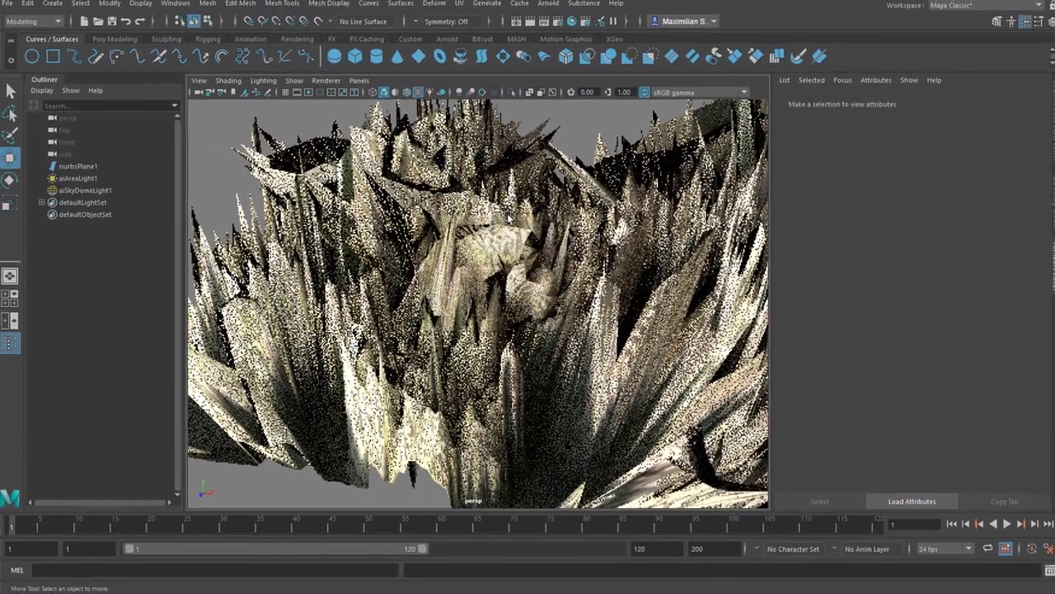
- Select nurbsPlane1 and follow its shader and shading group to the file3 displacement texture
{"action": "left_click", "coordinate": [510, 215]}
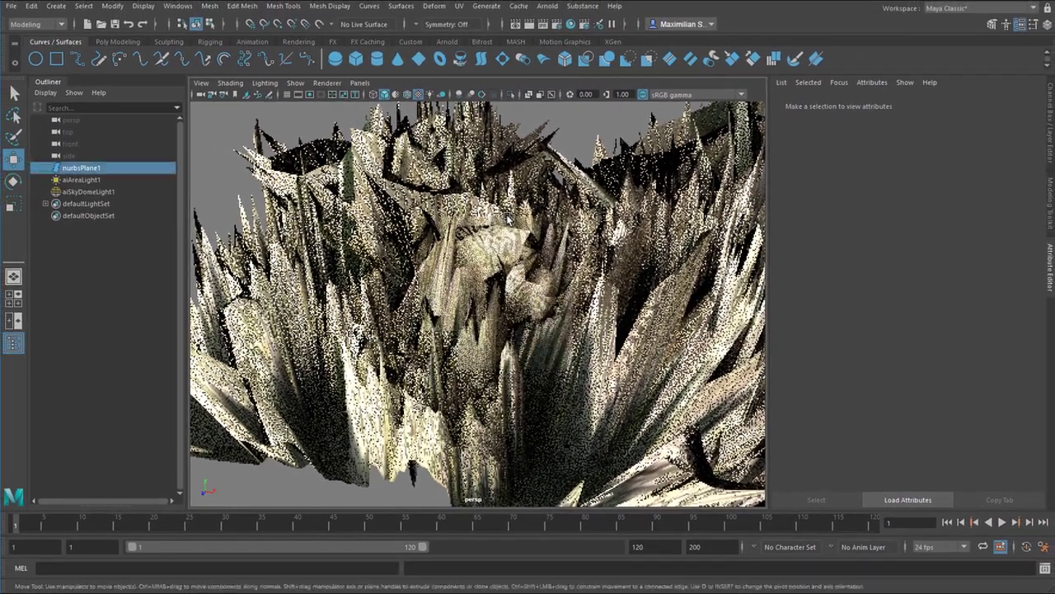
{"action": "left_click", "coordinate": [485, 174]}
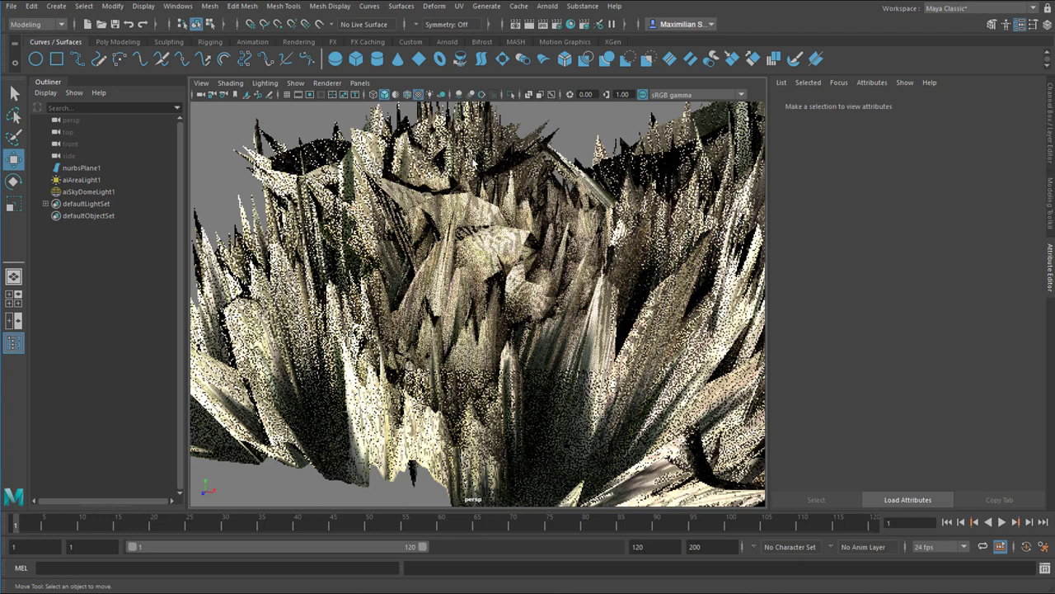
{"action": "left_click", "coordinate": [484, 221]}
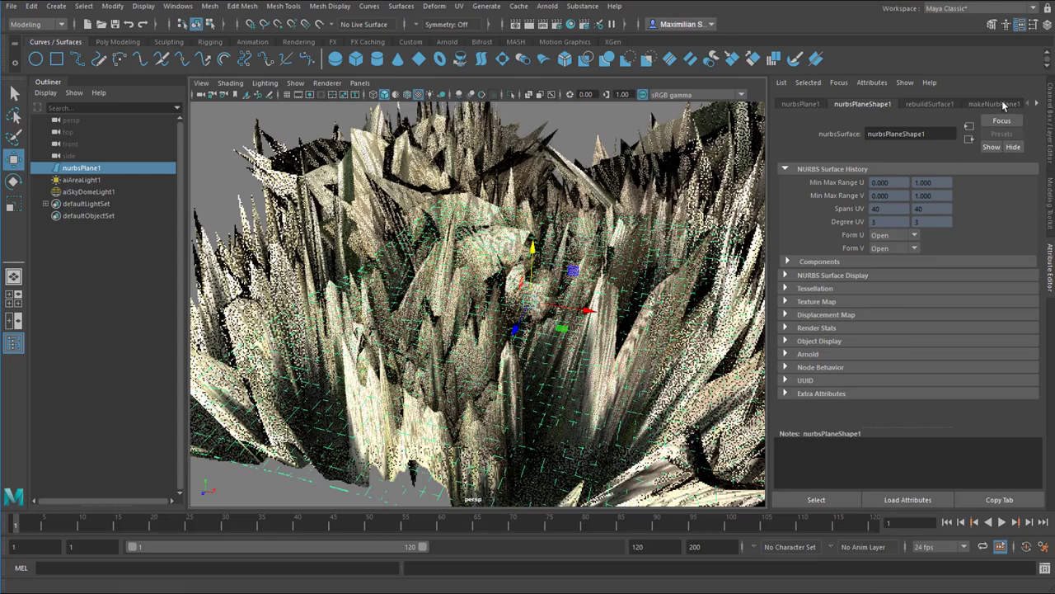
{"action": "left_click", "coordinate": [1036, 104]}
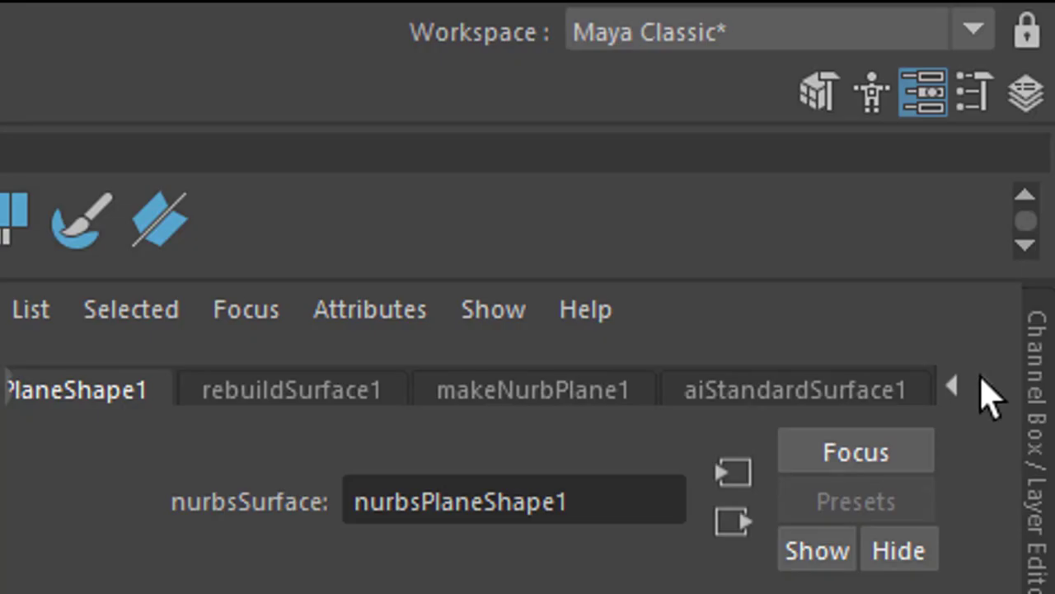
{"action": "left_click", "coordinate": [863, 392]}
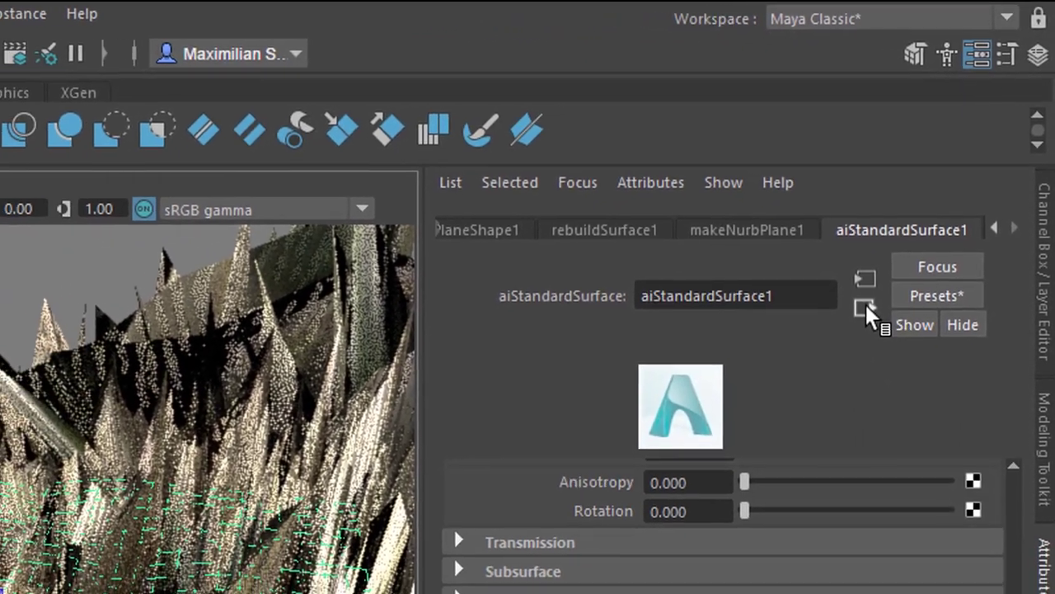
{"action": "left_click", "coordinate": [851, 328]}
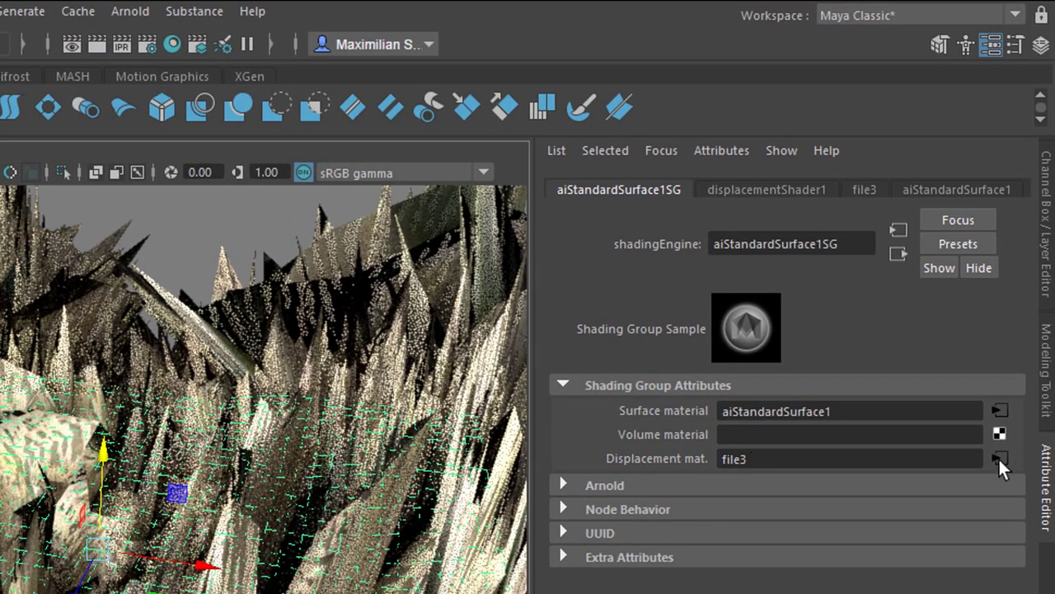
{"action": "left_click", "coordinate": [999, 458]}
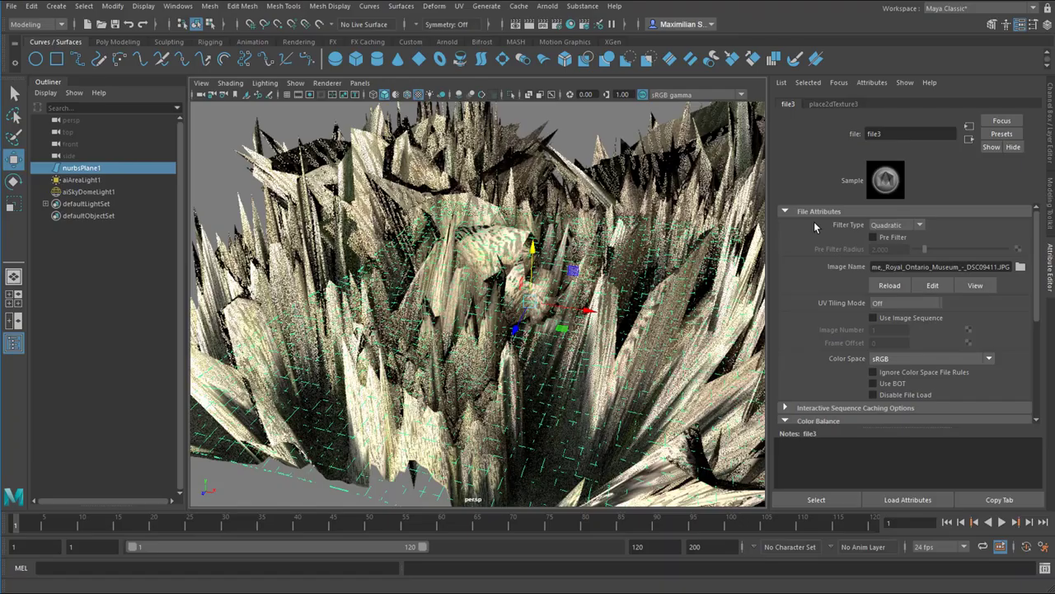
{"action": "left_click", "coordinate": [834, 500]}
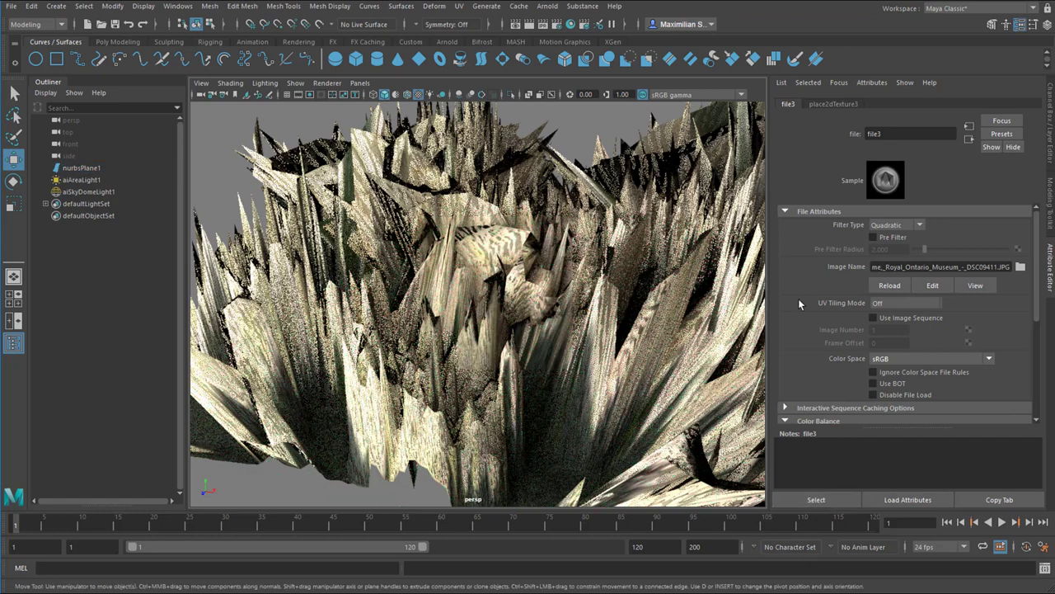
- Expand file3's Color Balance section to reveal Alpha Gain at 1.000
{"action": "scroll", "coordinate": [1037, 289], "scroll_direction": "down", "scroll_amount": 1}
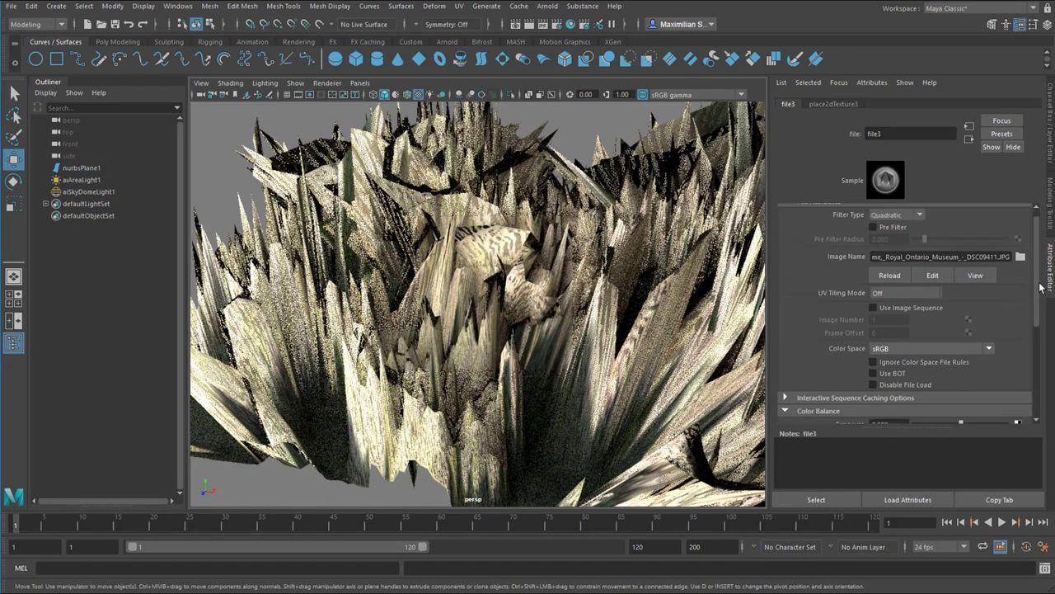
{"action": "scroll", "coordinate": [1040, 289], "scroll_direction": "down", "scroll_amount": 5}
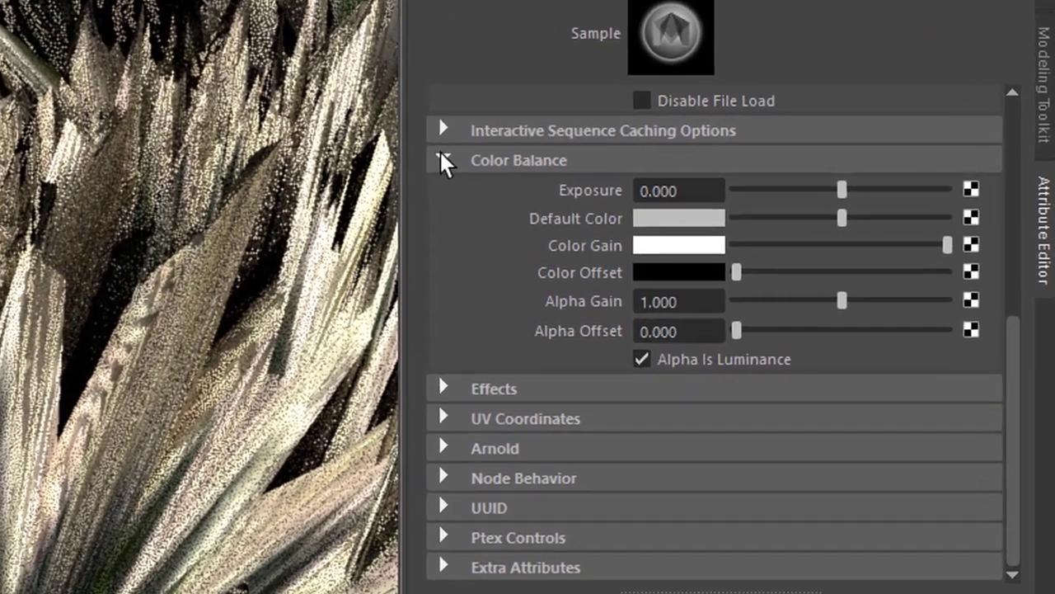
{"action": "left_click", "coordinate": [497, 172]}
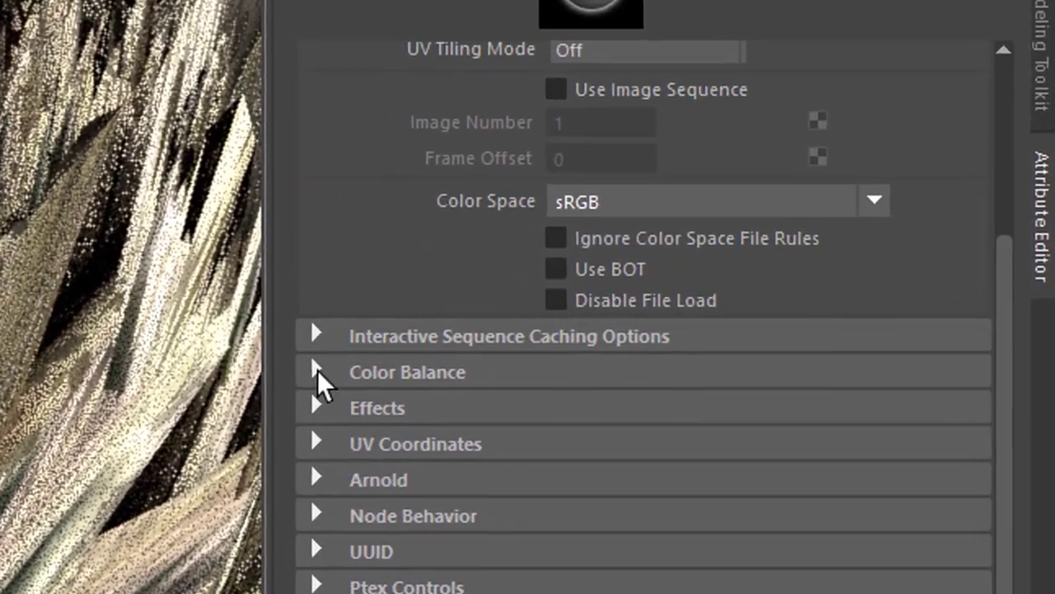
{"action": "left_click", "coordinate": [317, 371]}
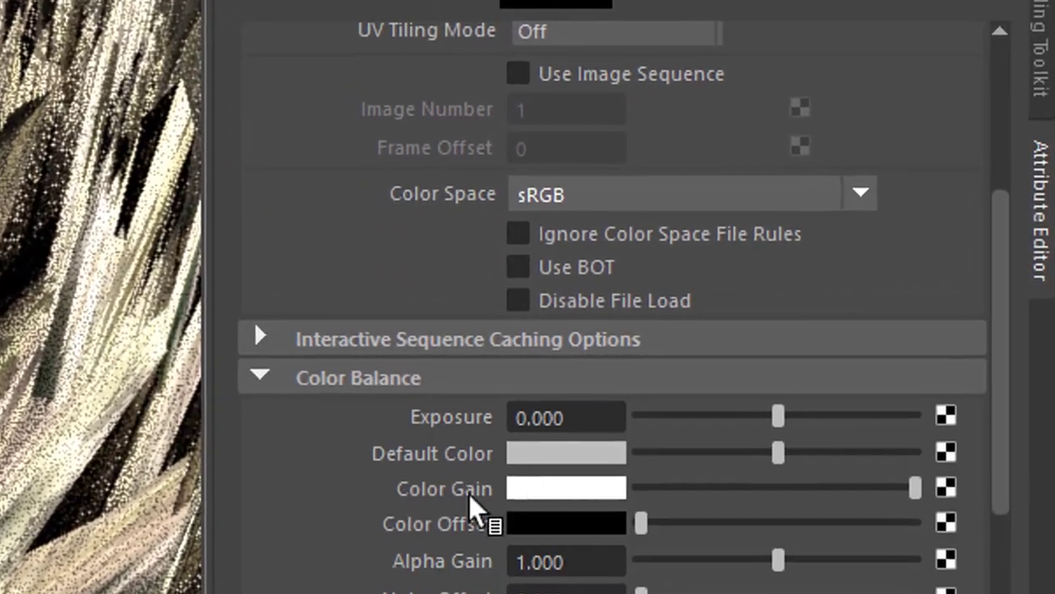
{"action": "scroll", "coordinate": [1010, 377], "scroll_direction": "down", "scroll_amount": 5}
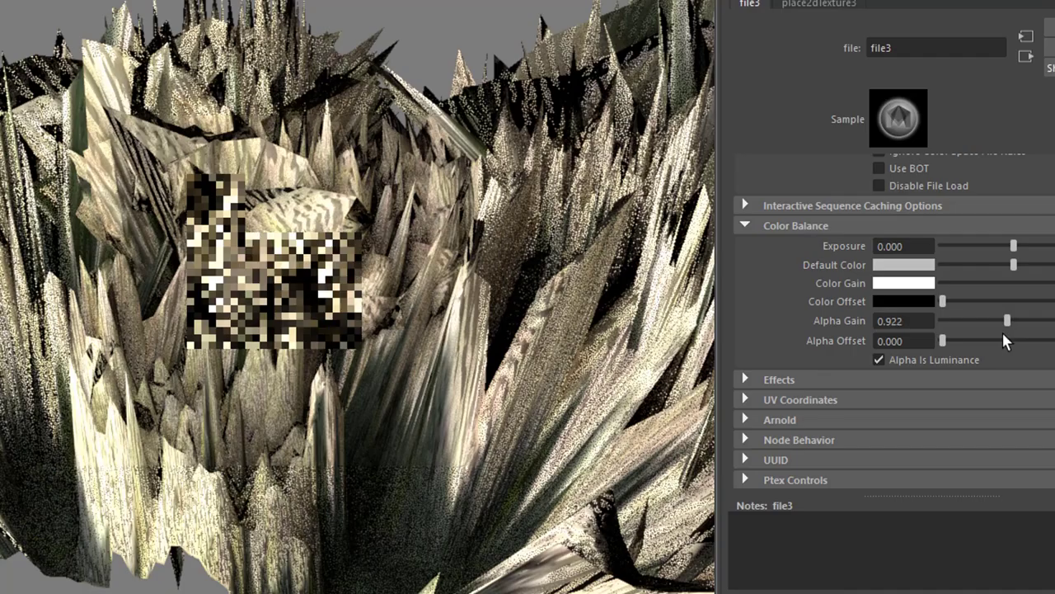
- Lower file3's Alpha Gain to 0.05, flattening the spikes into a shallow relief
{"action": "left_click_drag", "start_coordinate": [754, 346], "coordinate": [680, 412]}
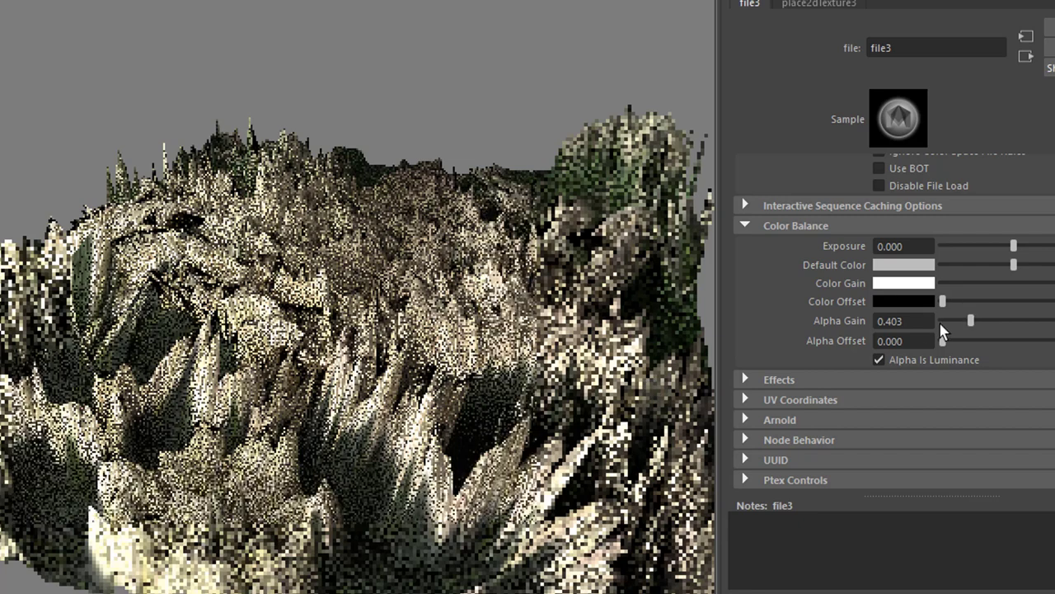
{"action": "left_click_drag", "start_coordinate": [969, 321], "coordinate": [955, 322]}
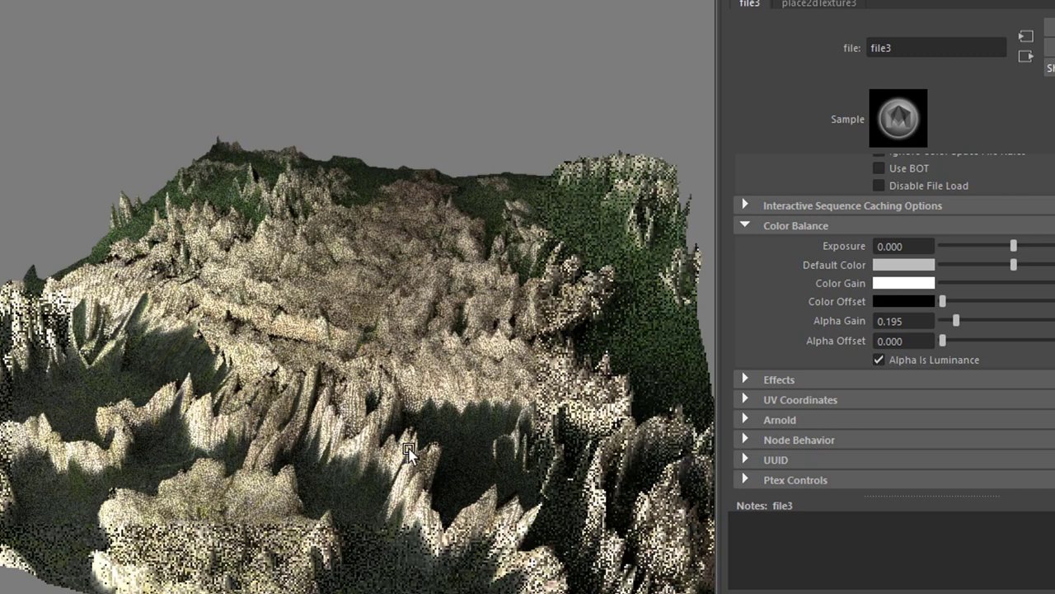
{"action": "scroll", "coordinate": [401, 424], "scroll_direction": "up", "scroll_amount": 3}
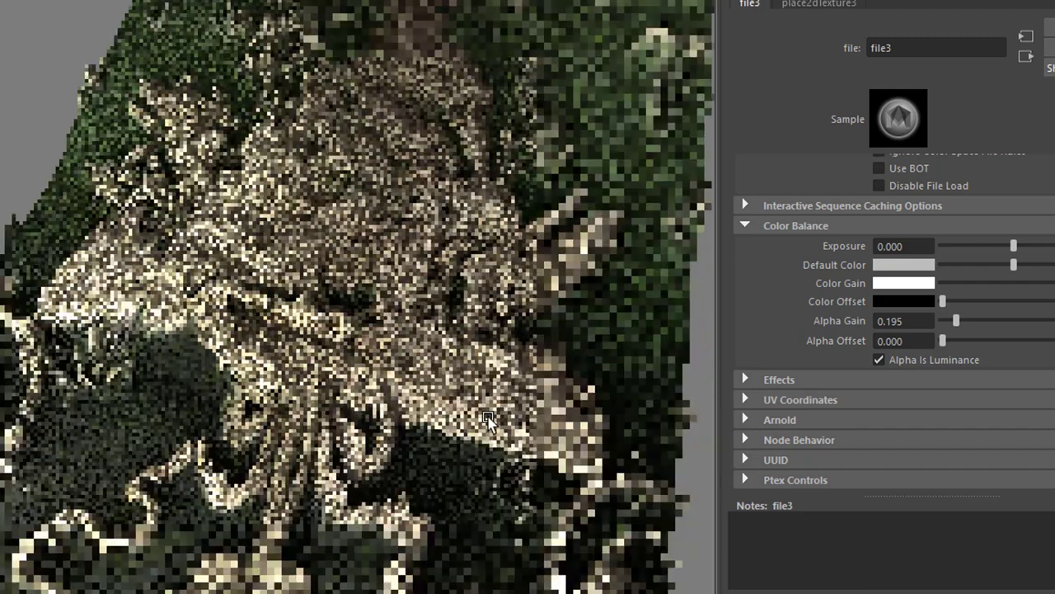
{"action": "left_click", "coordinate": [904, 323]}
{"action": "key", "text": "Return"}
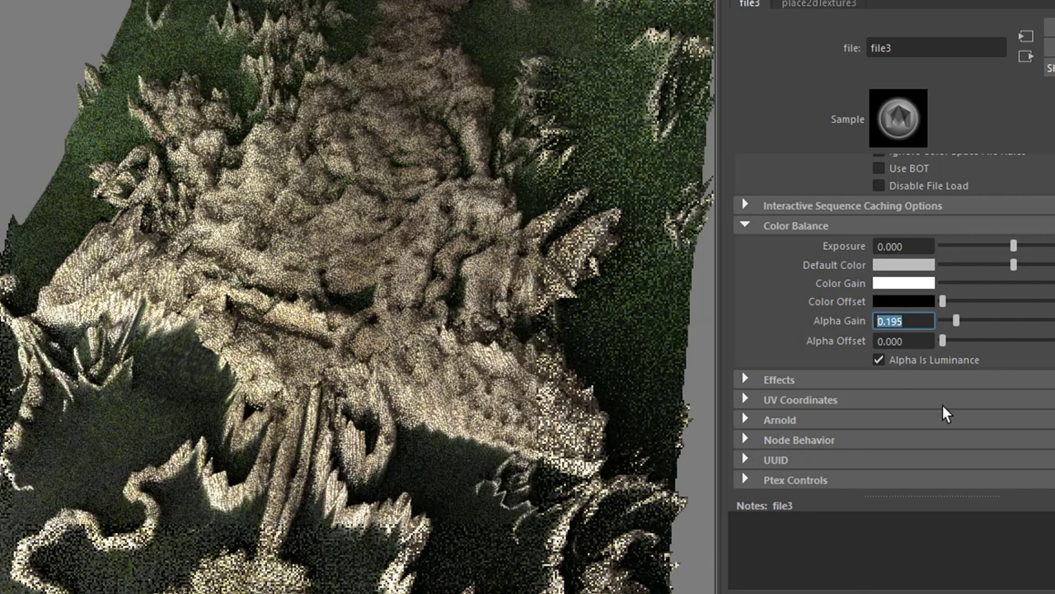
{"action": "type", "text": "0.05"}
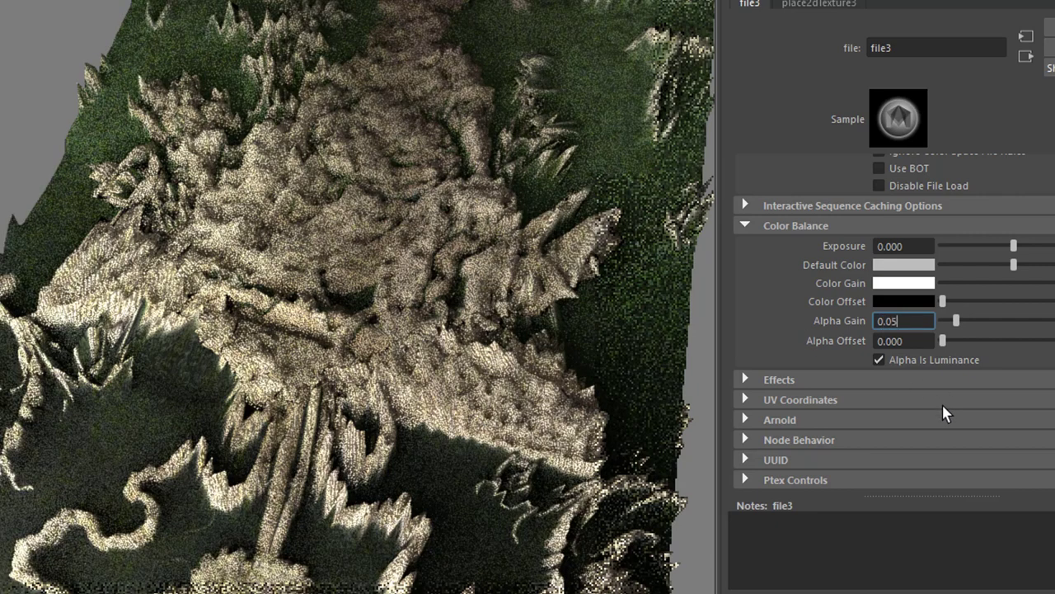
{"action": "key", "text": "Return"}
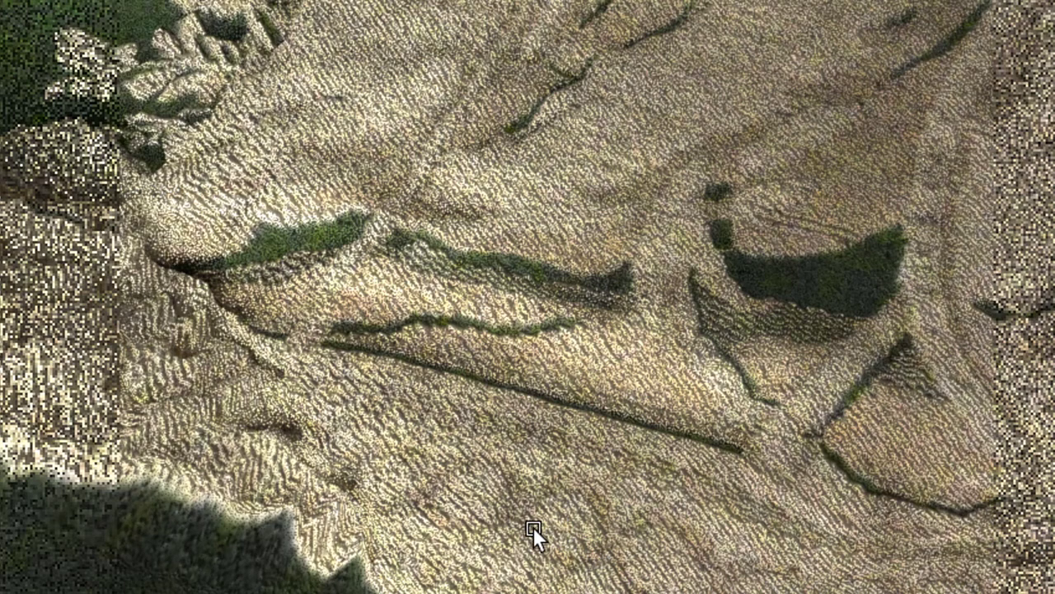
- Tumble and zoom the viewport to inspect the shallow displaced brocade terrain up close
{"action": "left_click_drag", "start_coordinate": [444, 514], "coordinate": [429, 451], "text": "alt"}
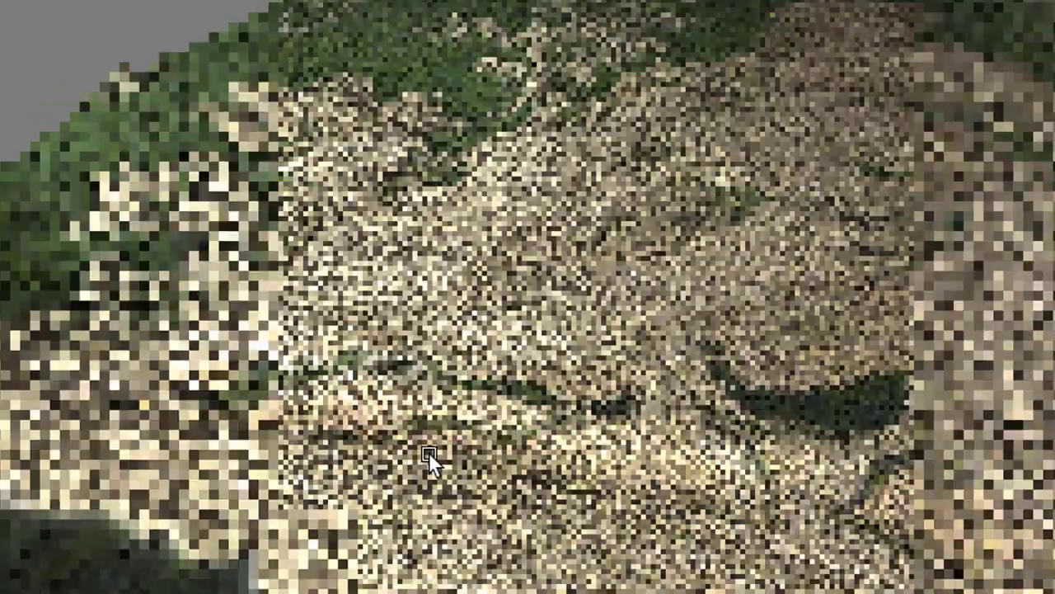
{"action": "scroll", "coordinate": [501, 352], "scroll_direction": "down", "scroll_amount": 3}
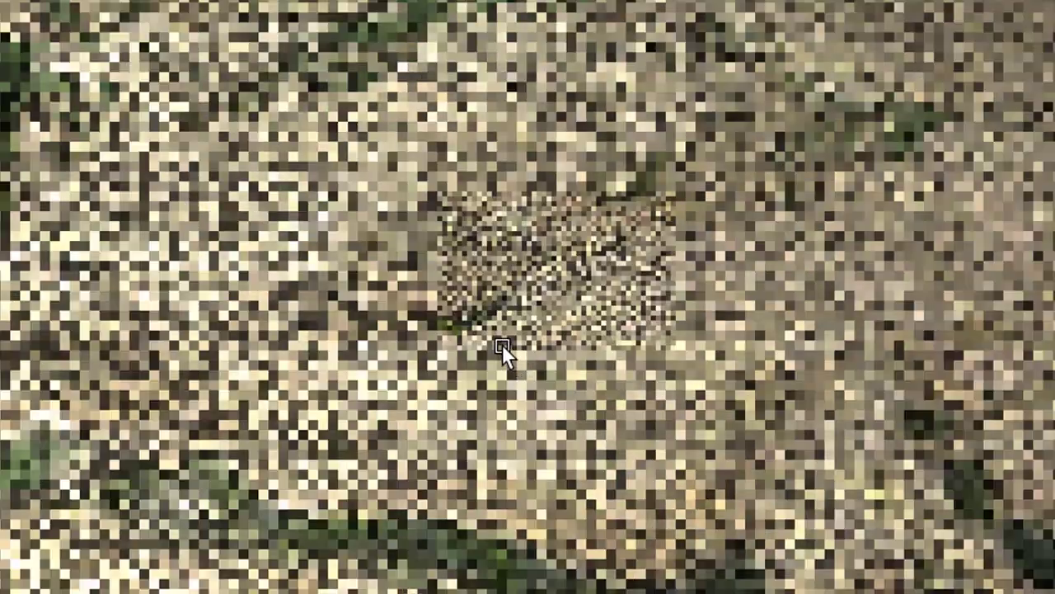
{"action": "scroll", "coordinate": [792, 518], "scroll_direction": "up", "scroll_amount": 5}
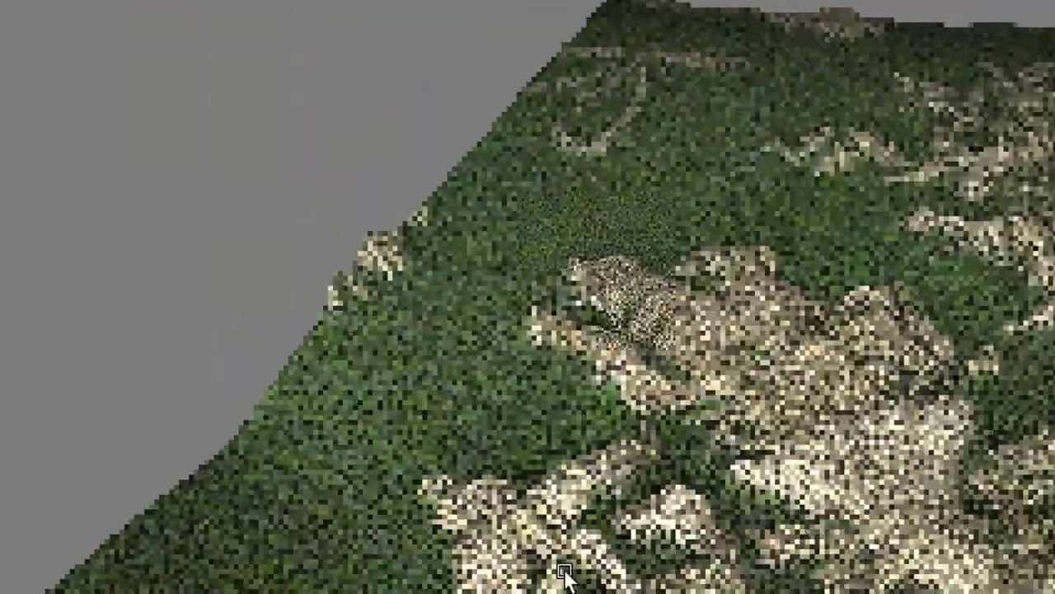
{"action": "scroll", "coordinate": [725, 520], "scroll_direction": "down", "scroll_amount": 2}
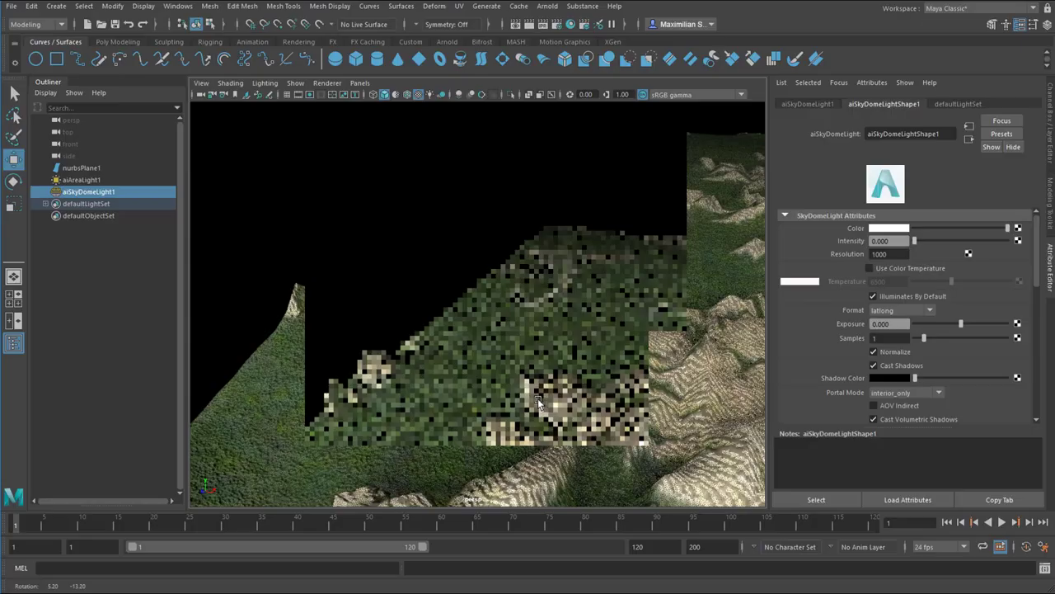
{"action": "scroll", "coordinate": [514, 283], "scroll_direction": "up", "scroll_amount": 5}
{"action": "scroll", "coordinate": [515, 283], "scroll_direction": "down", "scroll_amount": 6}
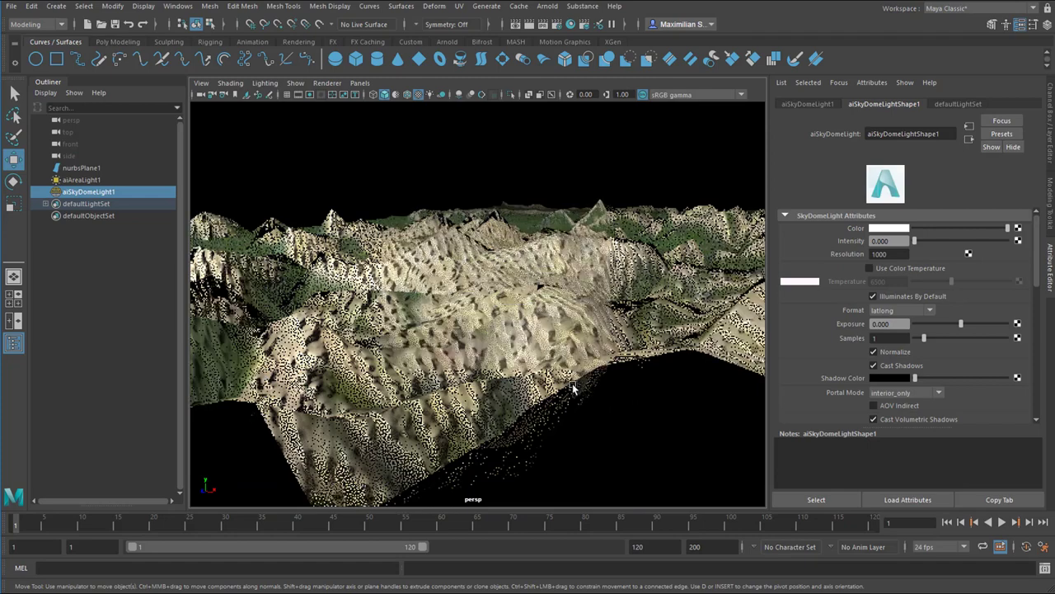
{"action": "scroll", "coordinate": [544, 398], "scroll_direction": "up", "scroll_amount": 5}
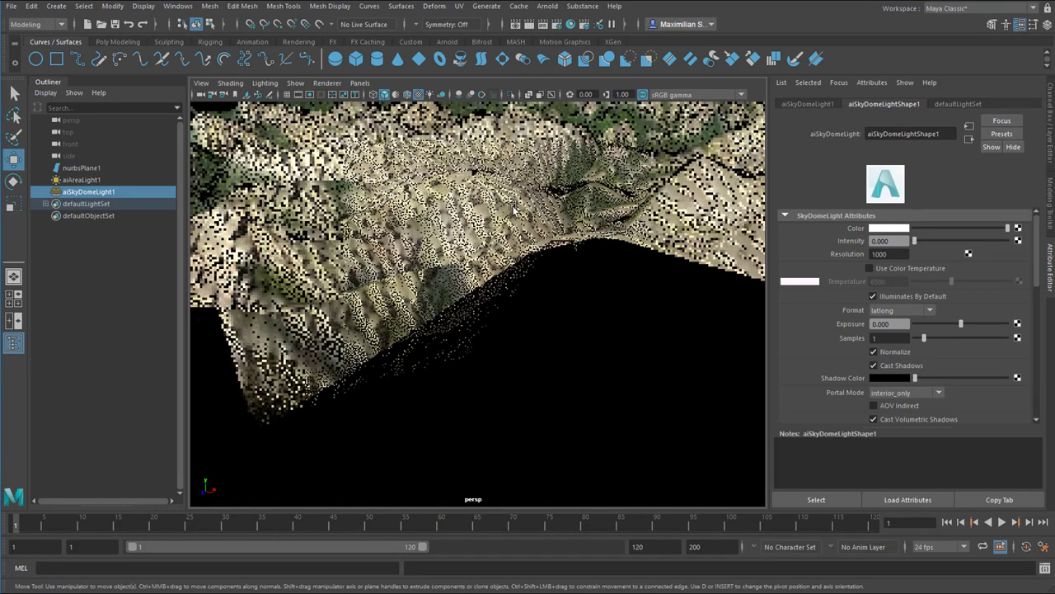
{"action": "left_click_drag", "start_coordinate": [532, 338], "coordinate": [371, 310], "text": "alt"}
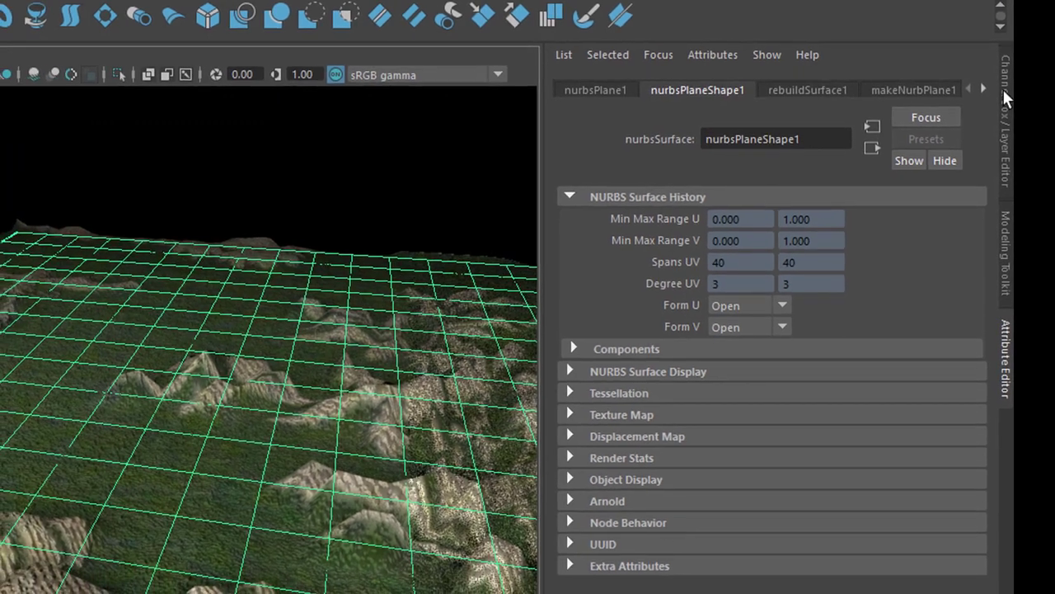
- Show aiStandardSurface1's Base and Specular settings with the plane deselected: Metalness 0.052, Specular Weight 0.000
{"action": "left_click", "coordinate": [985, 86]}
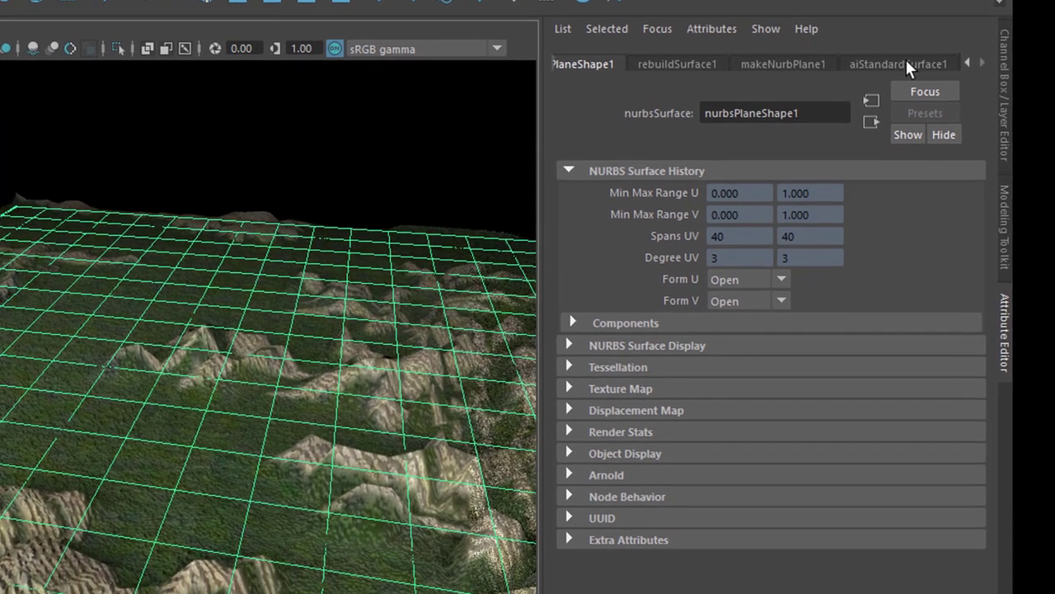
{"action": "left_click", "coordinate": [904, 92]}
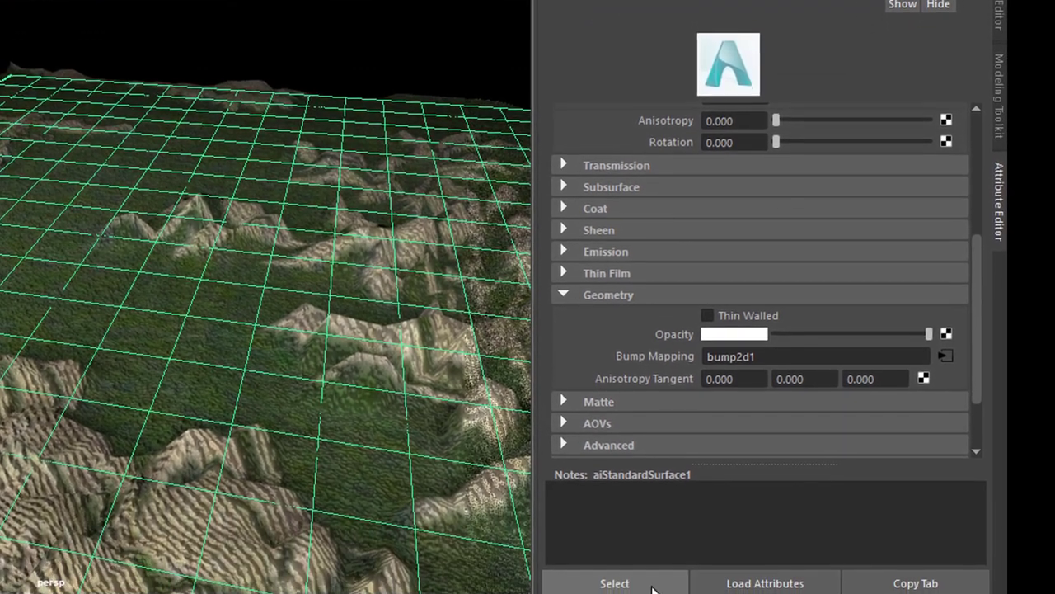
{"action": "left_click", "coordinate": [297, 482]}
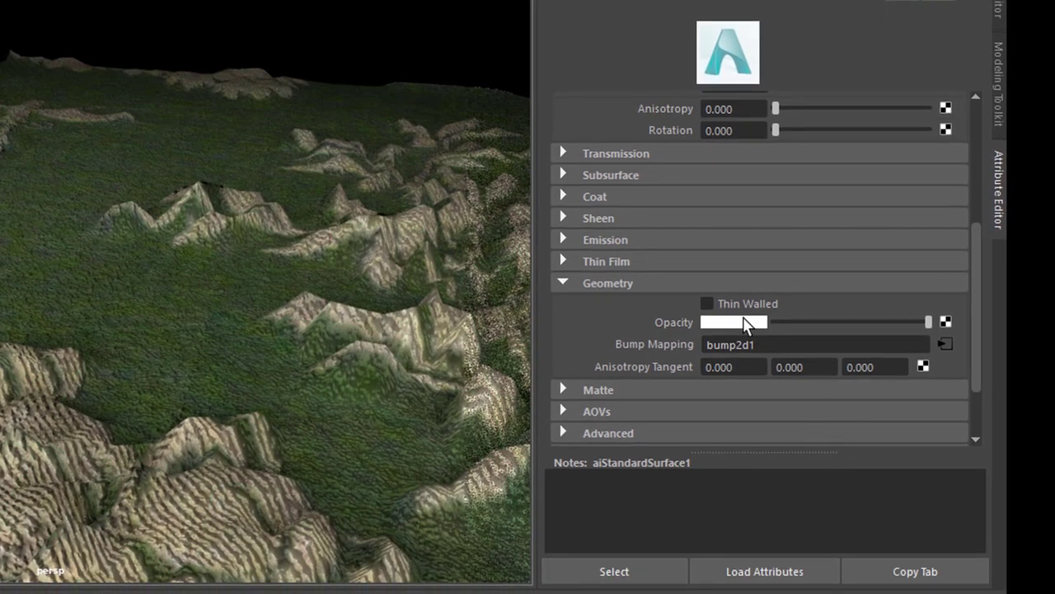
{"action": "left_click_drag", "start_coordinate": [972, 241], "coordinate": [982, 97]}
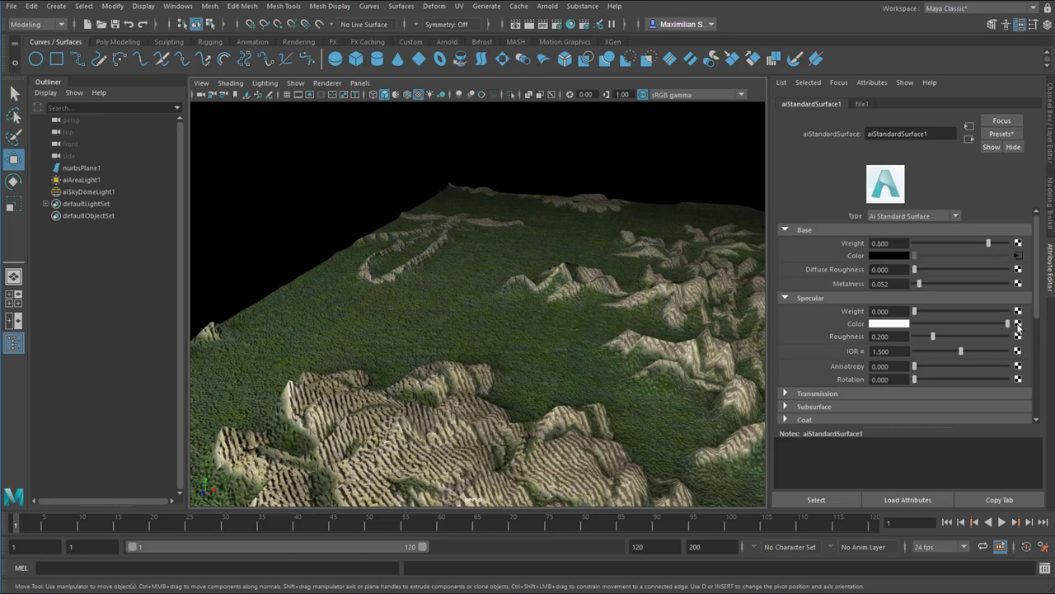
- Map a new file4 texture loaded with the neoclassical fabric JPG onto the shader's Specular Color
{"action": "left_click", "coordinate": [1019, 324]}
{"action": "left_click", "coordinate": [322, 291]}
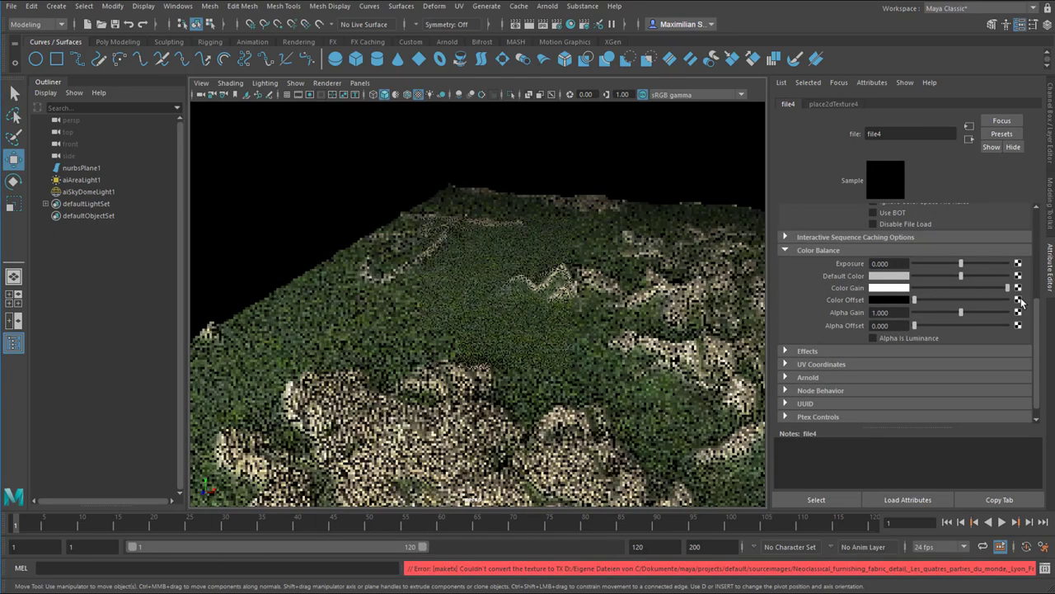
{"action": "left_click_drag", "start_coordinate": [1036, 380], "coordinate": [1043, 249]}
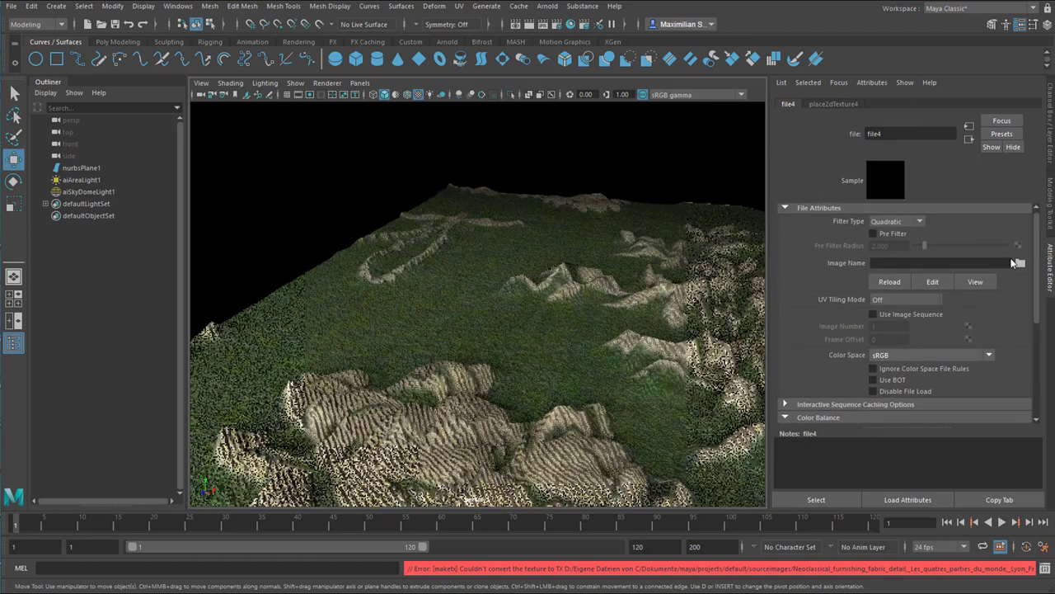
{"action": "left_click", "coordinate": [1018, 262]}
{"action": "left_click", "coordinate": [454, 192]}
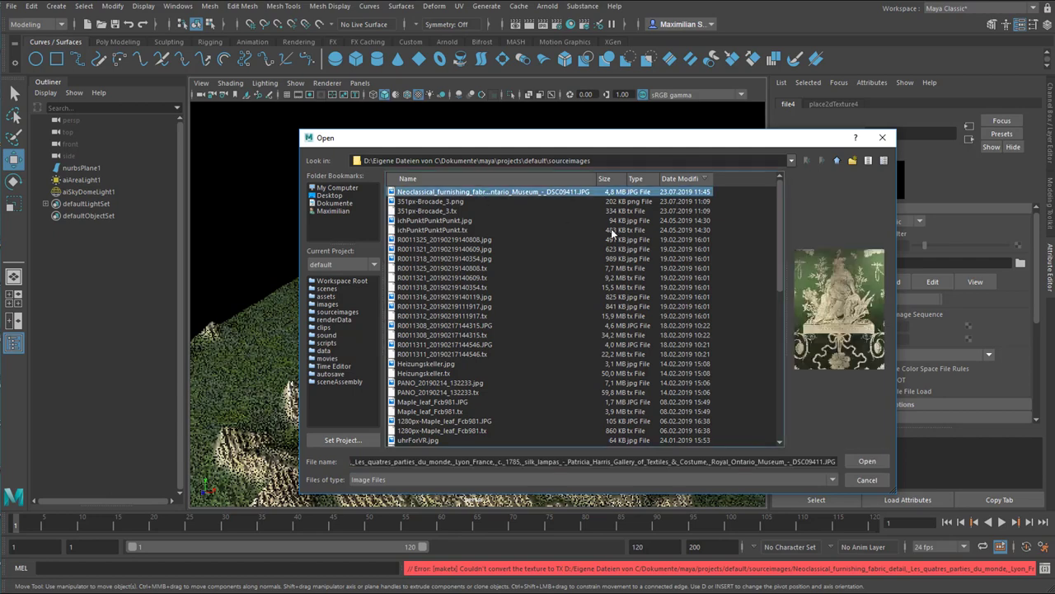
{"action": "left_click", "coordinate": [876, 462]}
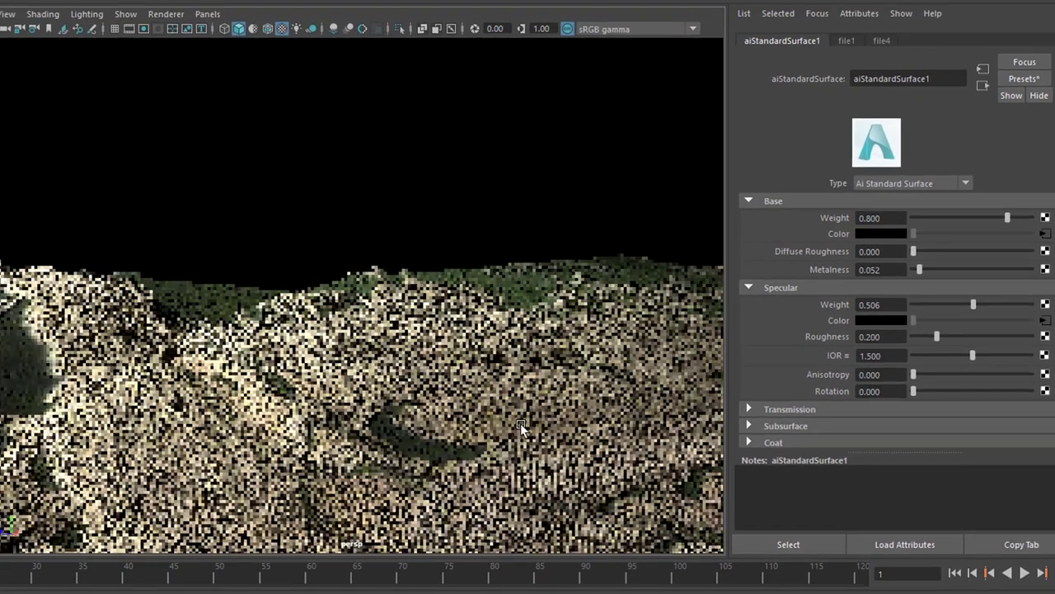
- Try Specular Weight at about 0.6, then 1.000, while orbiting the rendered terrain
{"action": "left_click_drag", "start_coordinate": [521, 426], "coordinate": [507, 482], "text": "alt"}
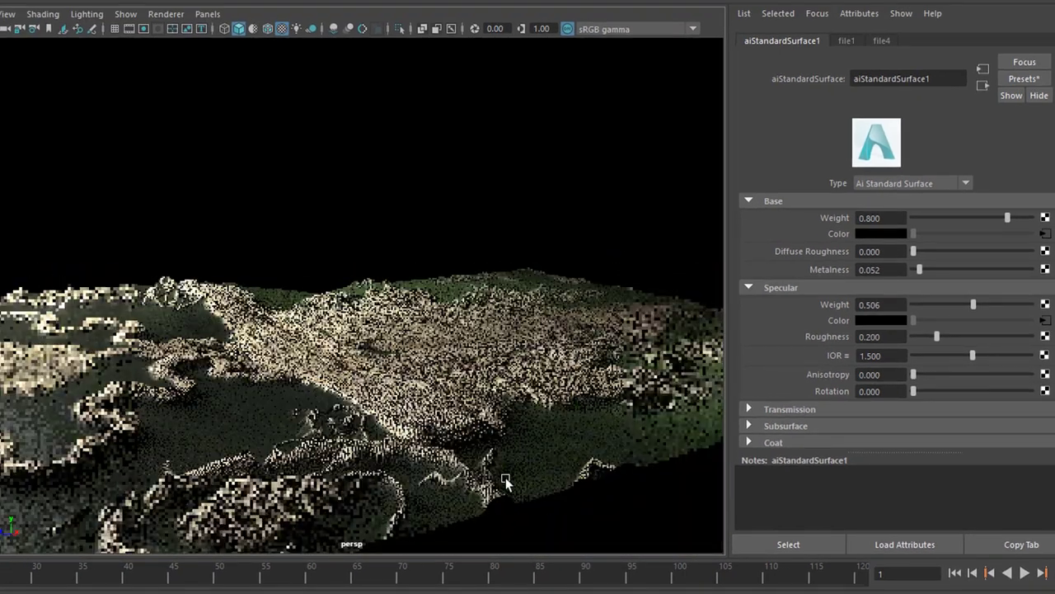
{"action": "left_click_drag", "start_coordinate": [973, 304], "coordinate": [996, 305]}
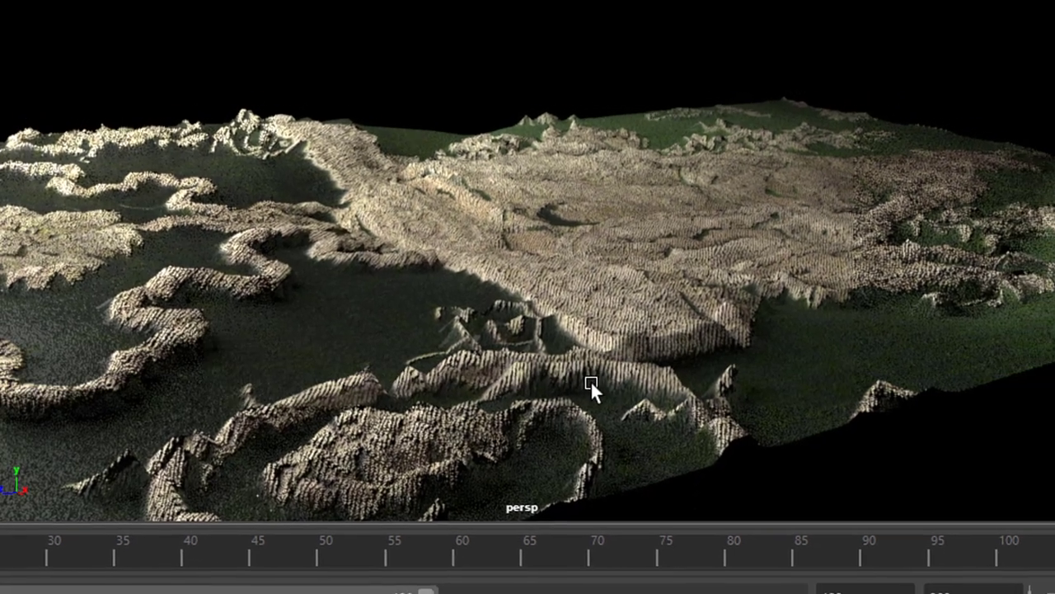
{"action": "left_click_drag", "start_coordinate": [590, 380], "coordinate": [784, 405], "text": "alt"}
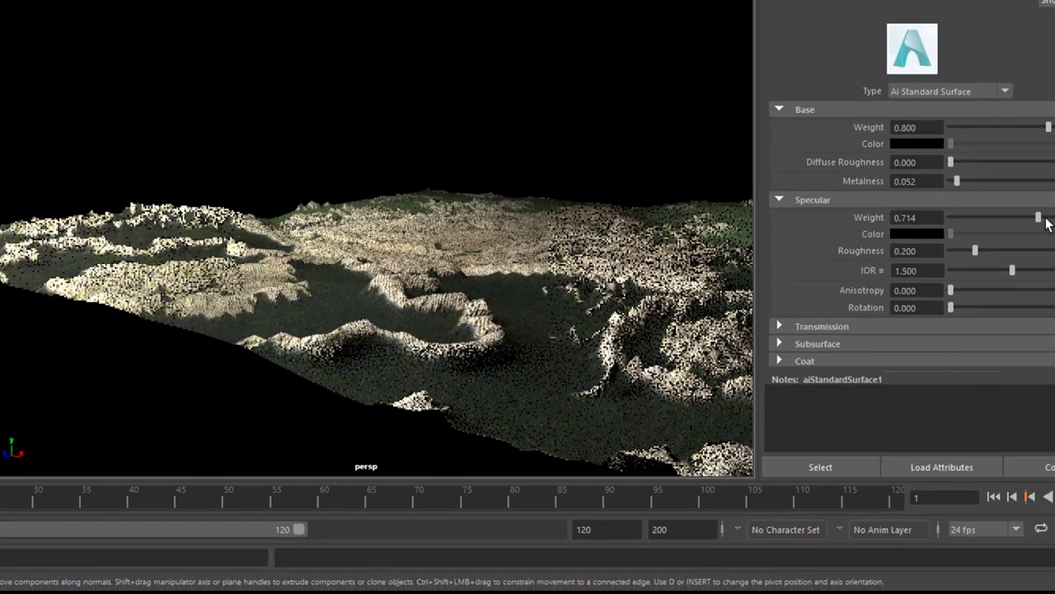
{"action": "left_click_drag", "start_coordinate": [988, 222], "coordinate": [1040, 222]}
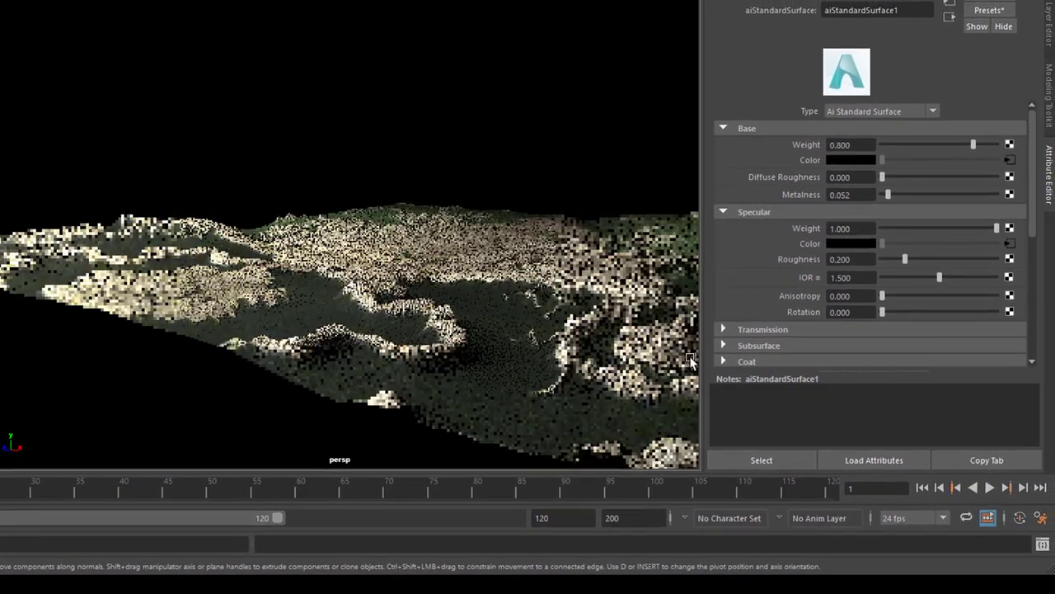
- Set the shader's Metalness to 0.649 while viewing a close-up of a hilltop
{"action": "right_click_drag", "start_coordinate": [390, 378], "coordinate": [495, 381], "text": "alt"}
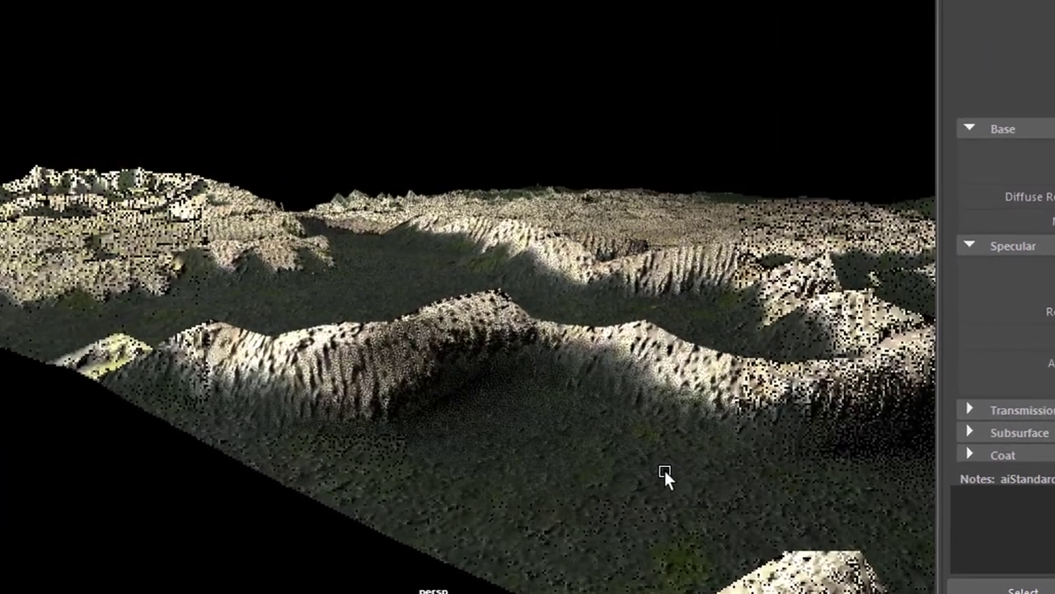
{"action": "right_click_drag", "start_coordinate": [665, 470], "coordinate": [749, 563], "text": "alt"}
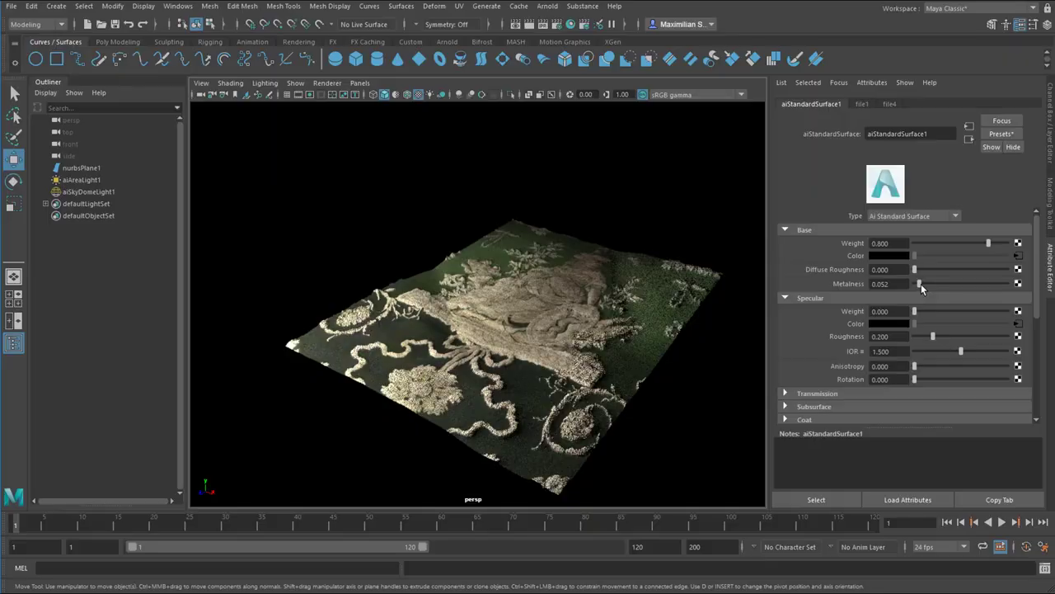
{"action": "left_click_drag", "start_coordinate": [921, 284], "coordinate": [973, 286]}
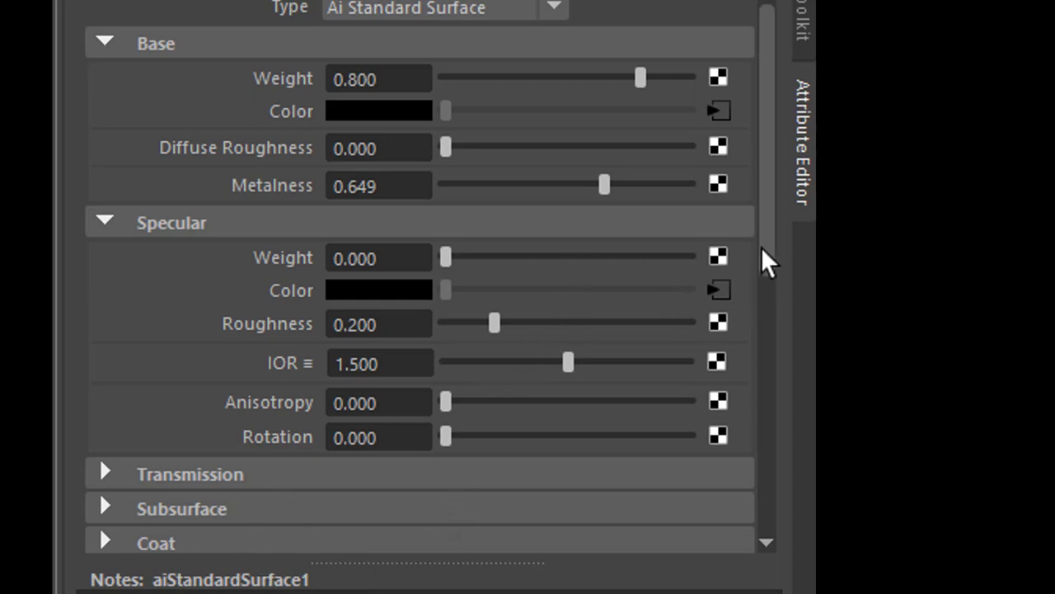
- Lower aiStandardSurface1's Metalness from 0.649 to 0.344
{"action": "left_click_drag", "start_coordinate": [770, 266], "coordinate": [770, 330]}
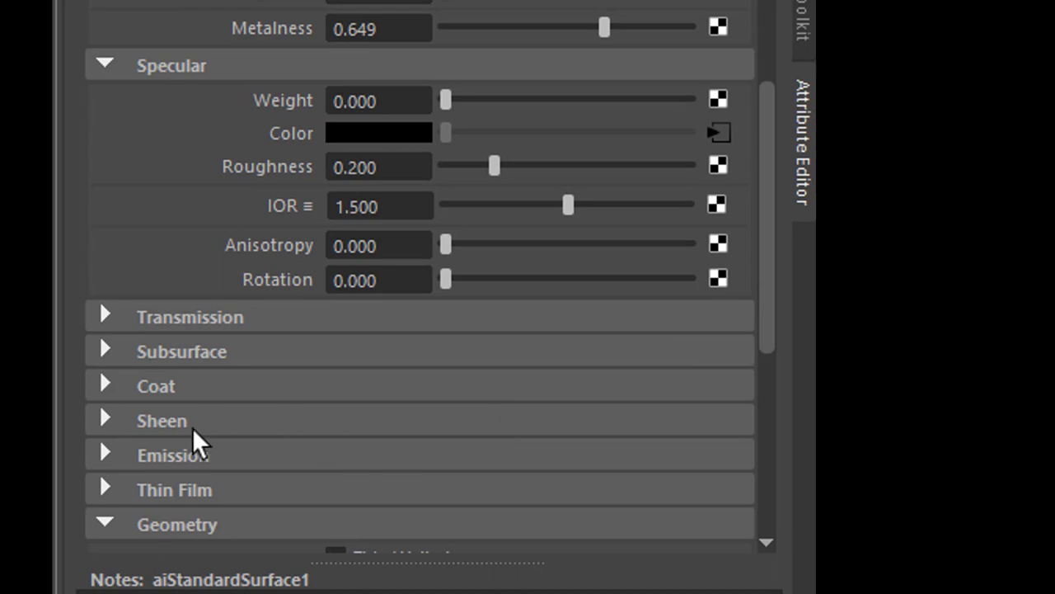
{"action": "left_click_drag", "start_coordinate": [775, 280], "coordinate": [797, 201]}
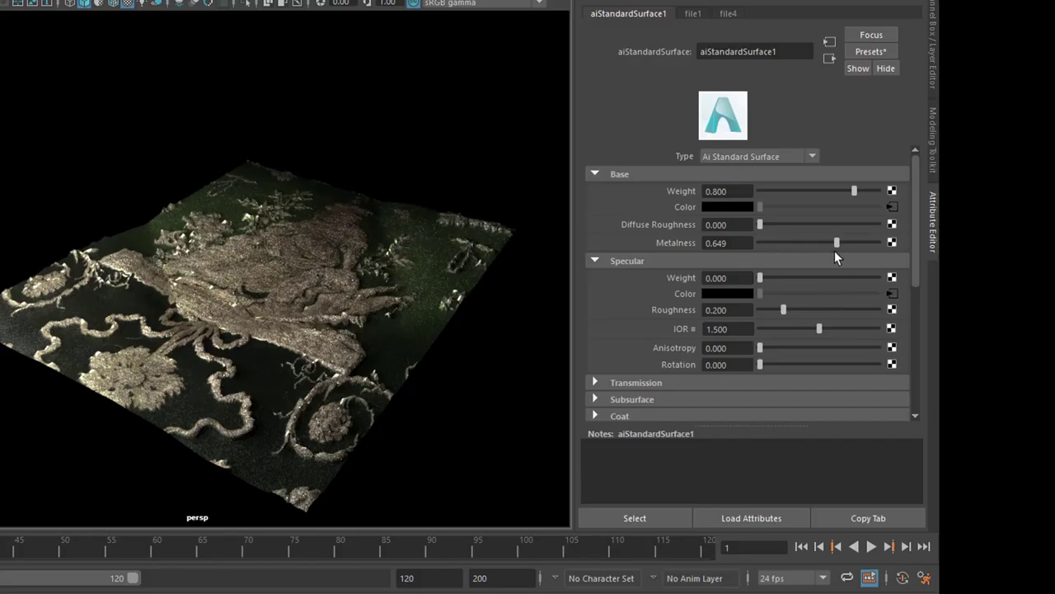
{"action": "left_click_drag", "start_coordinate": [836, 243], "coordinate": [798, 244]}
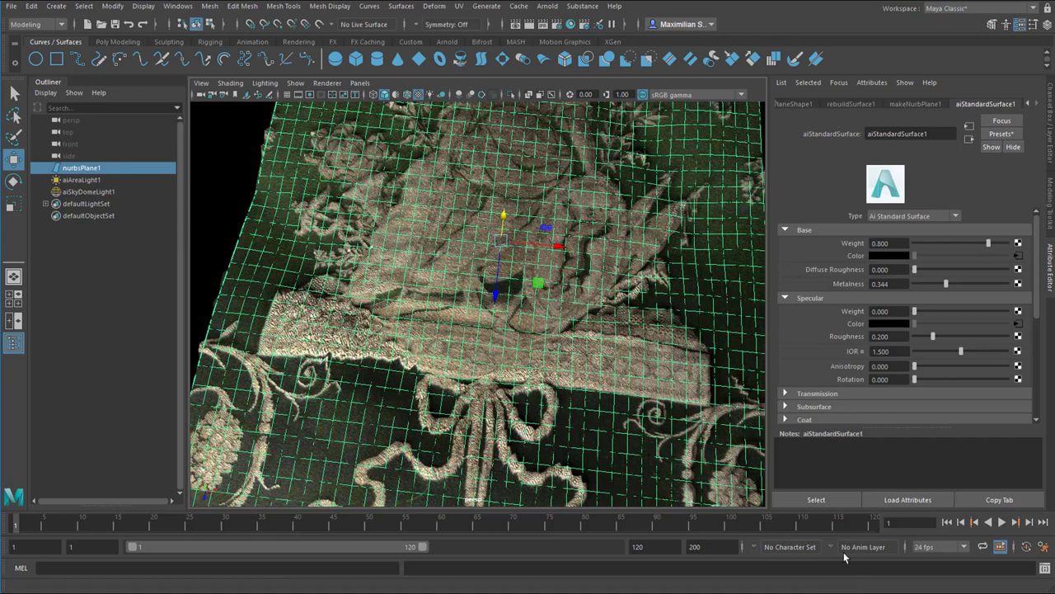
- Go from the shader to the Base Color file texture's place2dTexture1 attributes
{"action": "left_click", "coordinate": [816, 501]}
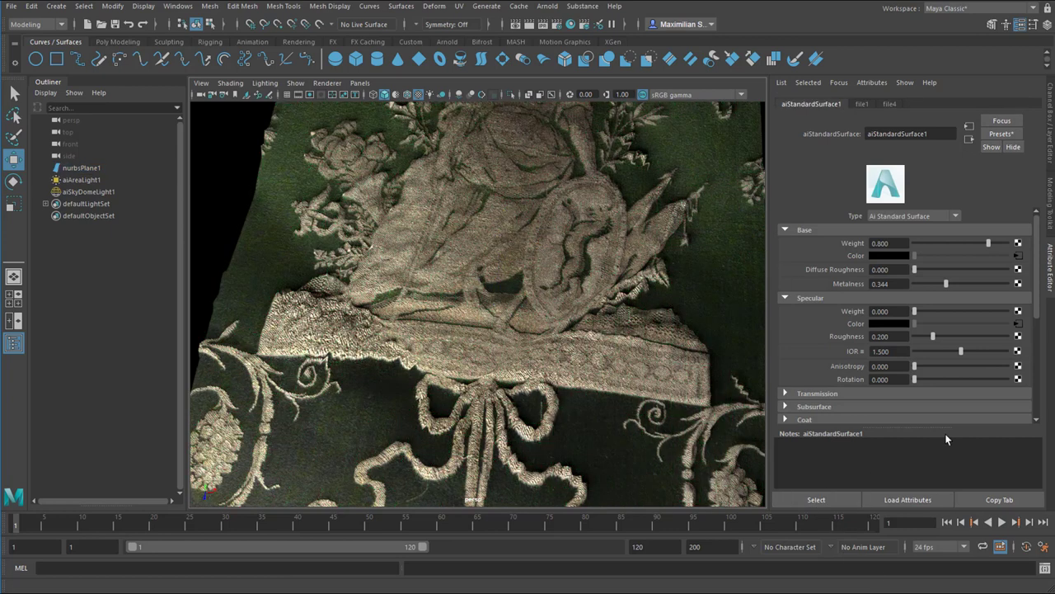
{"action": "left_click", "coordinate": [1018, 257]}
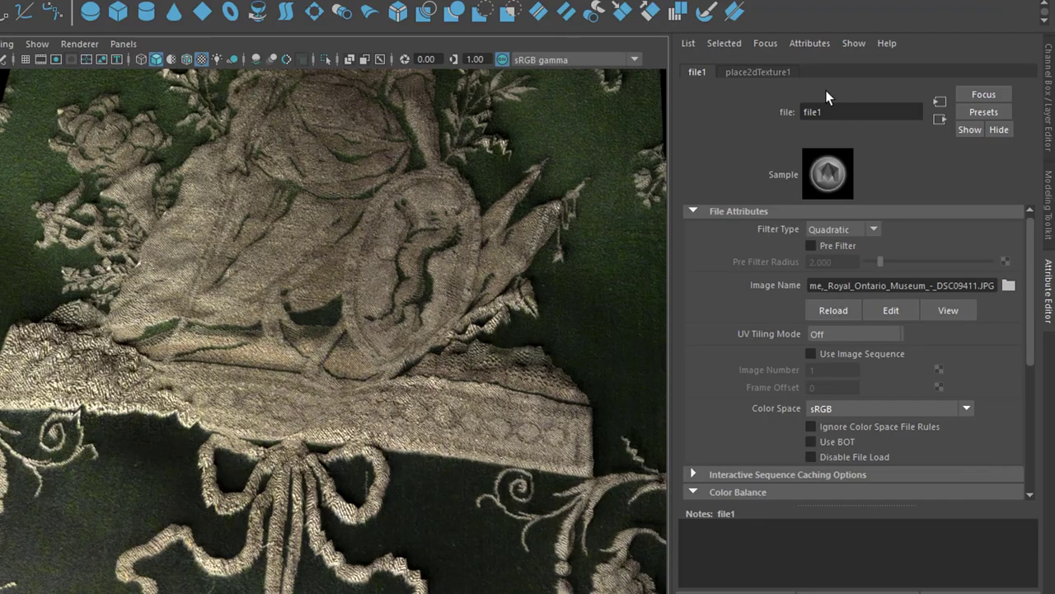
{"action": "left_click", "coordinate": [769, 71]}
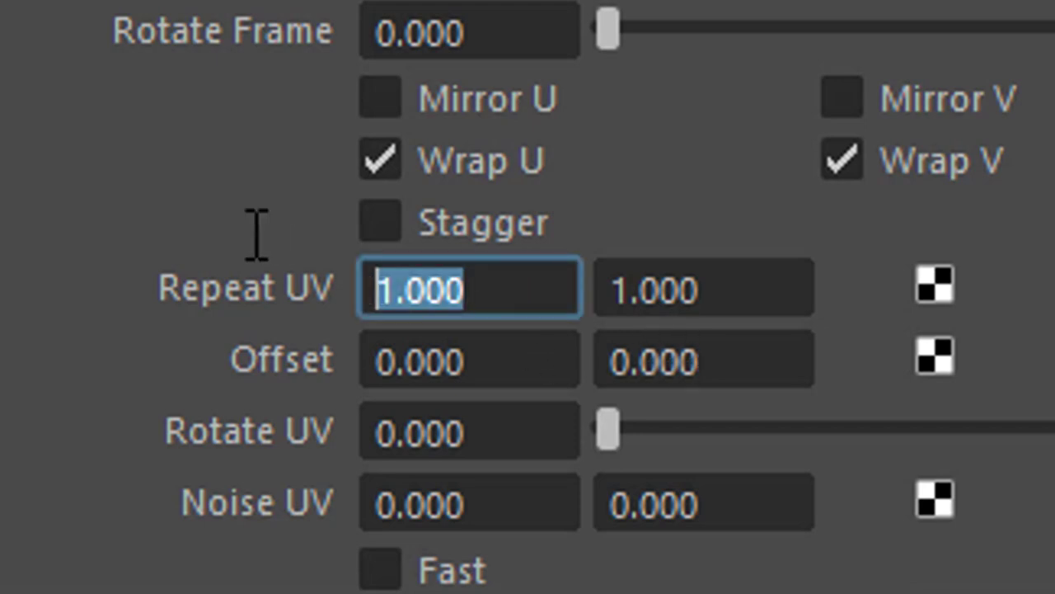
- Set Repeat UV to 2 by 2 and orbit to view the tiled fabric
{"action": "type", "text": "2"}
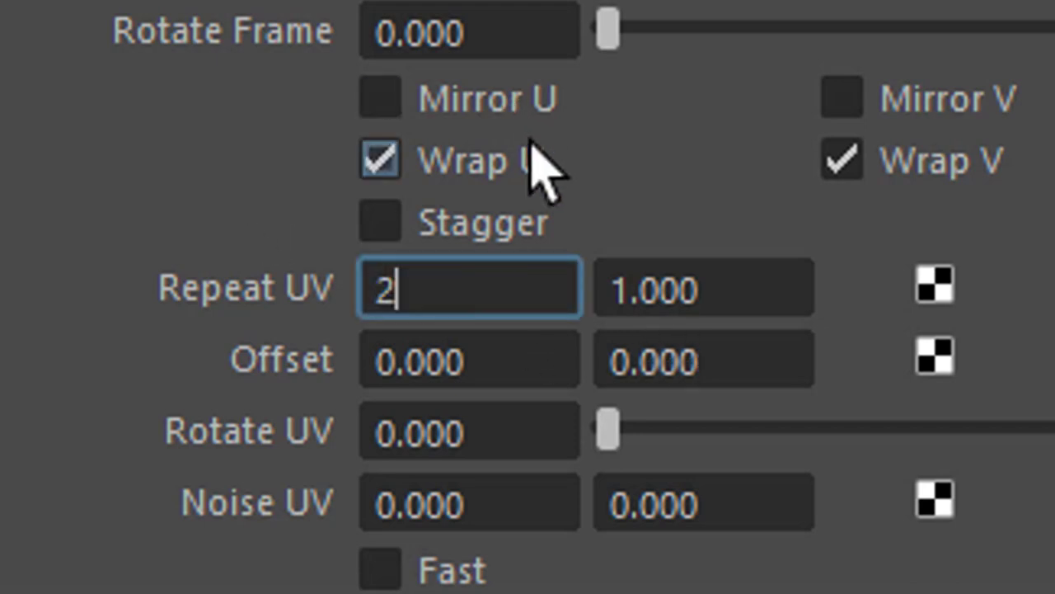
{"action": "key", "text": "Tab"}
{"action": "type", "text": "2"}
{"action": "key", "text": "Return"}
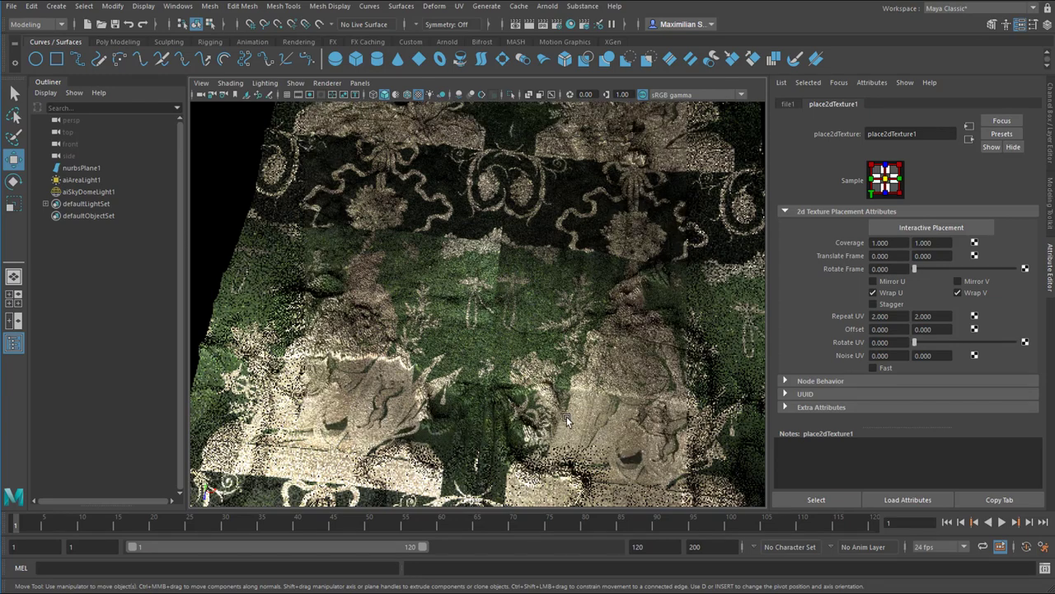
{"action": "scroll", "coordinate": [500, 451], "scroll_direction": "up", "scroll_amount": 2}
{"action": "scroll", "coordinate": [500, 451], "scroll_direction": "down", "scroll_amount": 3}
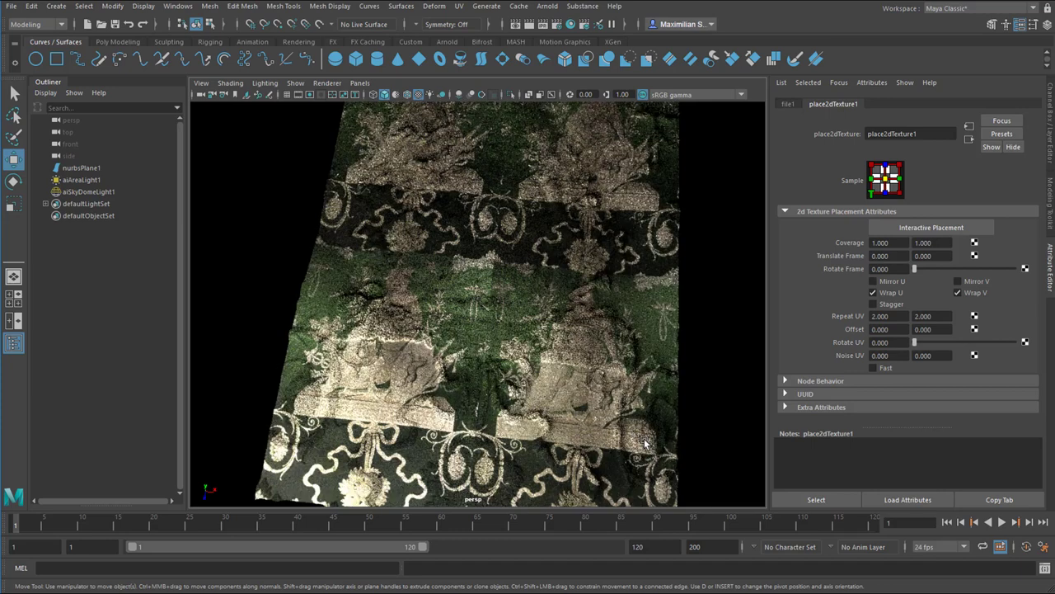
{"action": "left_click_drag", "start_coordinate": [569, 435], "coordinate": [606, 470], "text": "alt"}
{"action": "scroll", "coordinate": [666, 435], "scroll_direction": "up", "scroll_amount": 5}
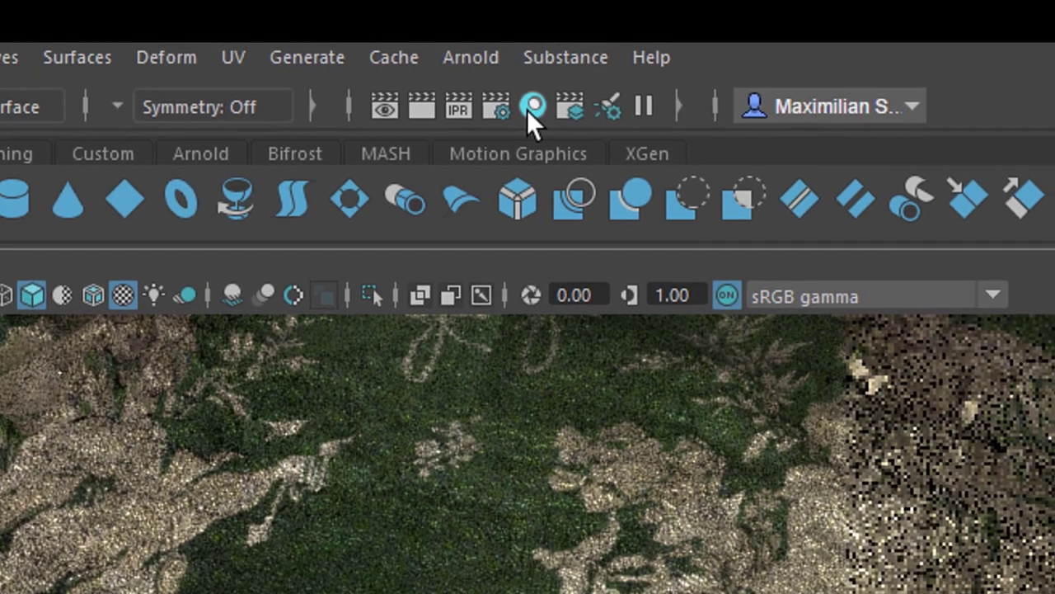
- Open Hypershade and pan around the material's shading network
{"action": "left_click", "coordinate": [518, 116]}
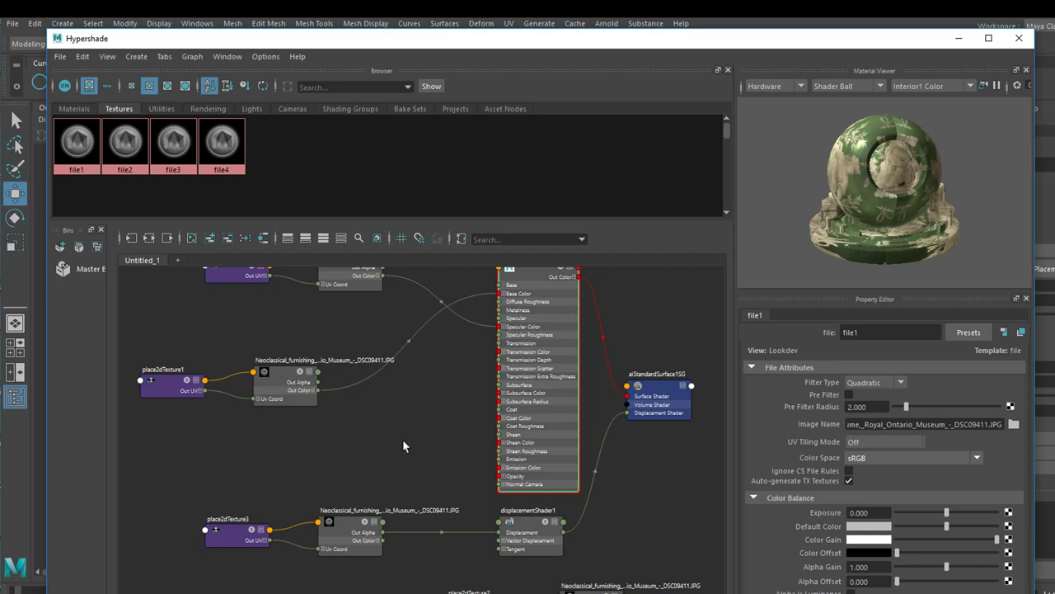
{"action": "right_click_drag", "start_coordinate": [403, 439], "coordinate": [423, 441], "text": "alt"}
{"action": "middle_click_drag", "start_coordinate": [421, 424], "coordinate": [535, 572], "text": "alt"}
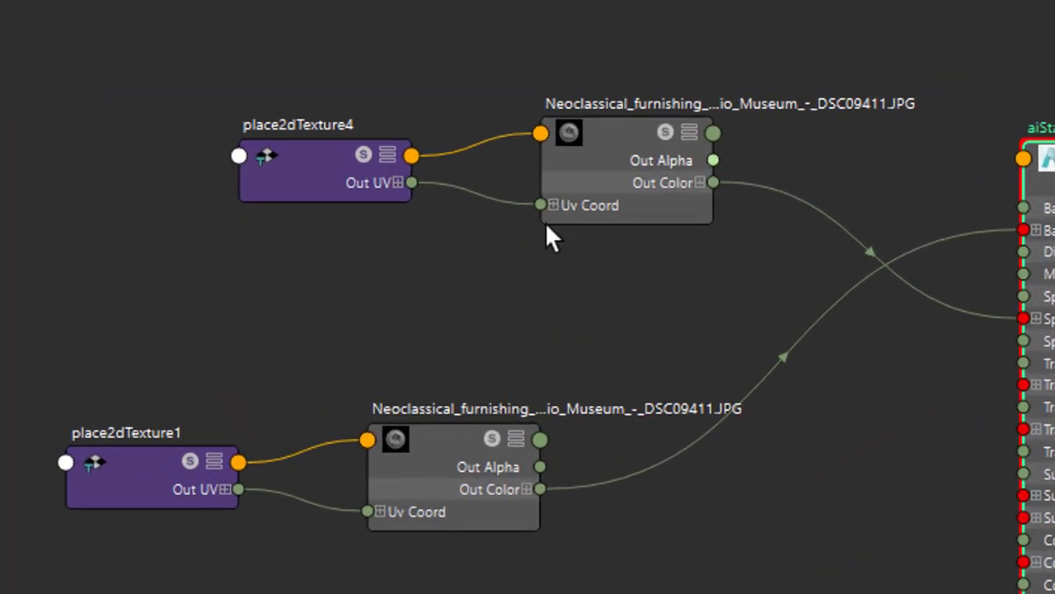
{"action": "middle_click_drag", "start_coordinate": [524, 354], "coordinate": [505, 302], "text": "alt"}
{"action": "middle_click_drag", "start_coordinate": [535, 261], "coordinate": [486, 13], "text": "alt"}
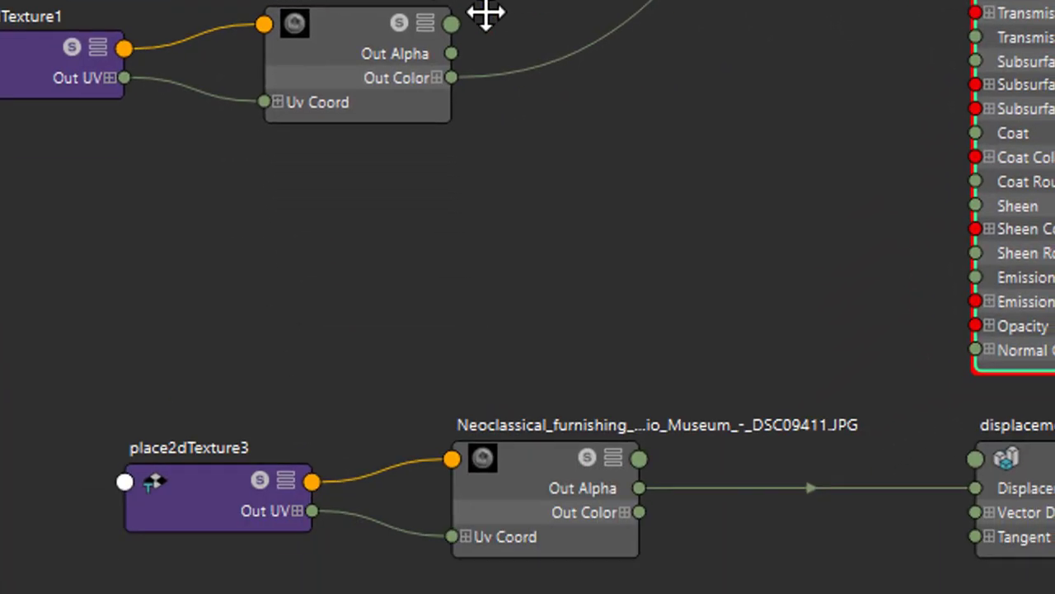
{"action": "middle_click_drag", "start_coordinate": [777, 586], "coordinate": [665, 514], "text": "alt"}
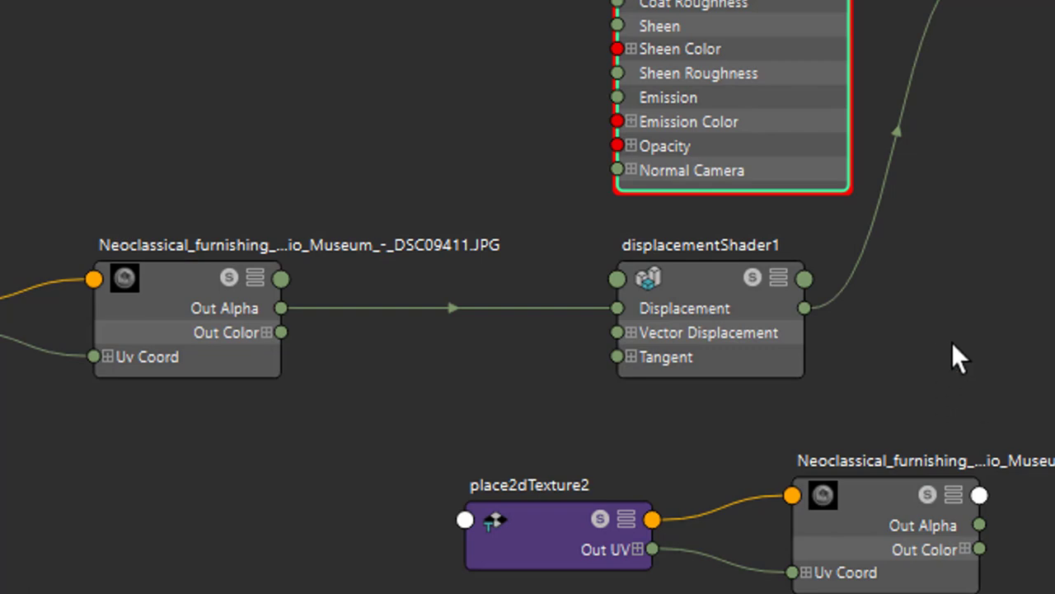
- Locate place2dTexture4 and its duplicate file node, then select both
{"action": "right_click_drag", "start_coordinate": [1003, 278], "coordinate": [766, 366], "text": "alt"}
{"action": "middle_click_drag", "start_coordinate": [767, 250], "coordinate": [812, 541], "text": "alt"}
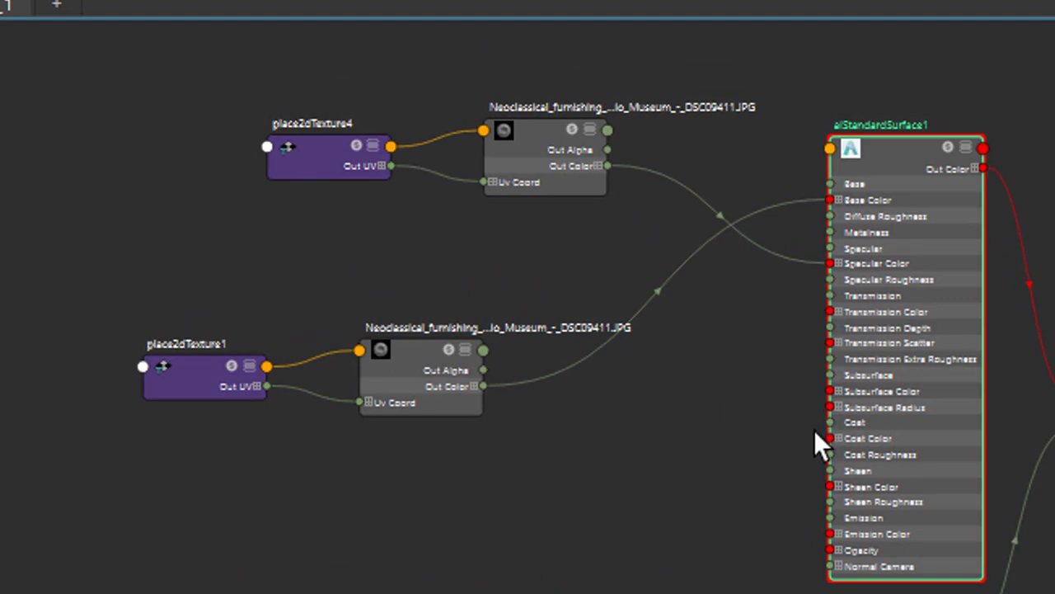
{"action": "right_click_drag", "start_coordinate": [542, 414], "coordinate": [802, 415], "text": "alt"}
{"action": "middle_click_drag", "start_coordinate": [808, 375], "coordinate": [1054, 559], "text": "alt"}
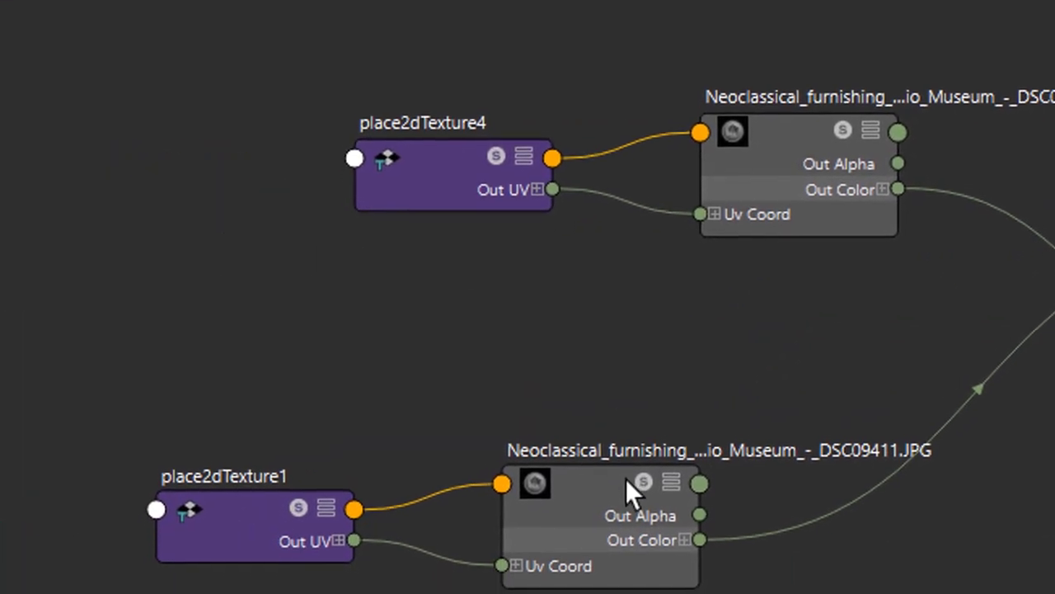
{"action": "middle_click_drag", "start_coordinate": [834, 457], "coordinate": [541, 490], "text": "alt"}
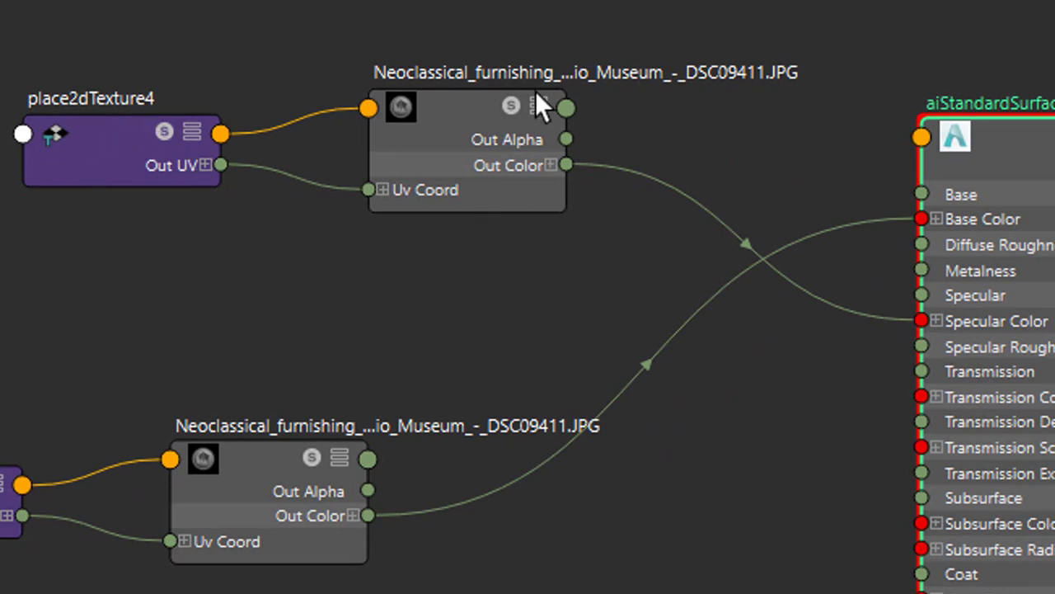
{"action": "left_click_drag", "start_coordinate": [52, 10], "coordinate": [512, 278]}
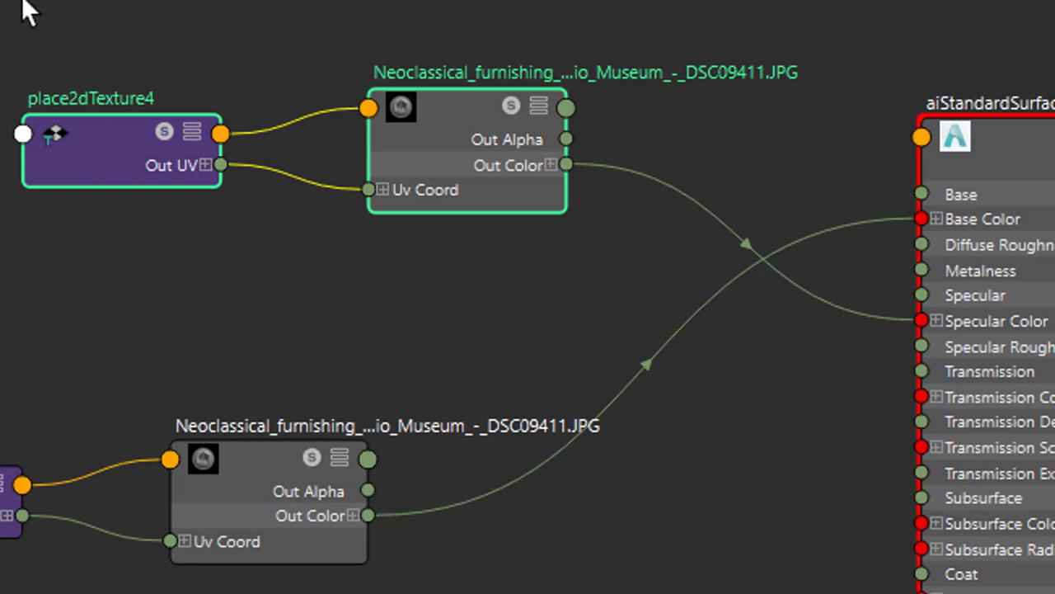
- Delete the duplicate nodes and wire the remaining file texture's Out Color to Specular Color
{"action": "key", "text": "Delete"}
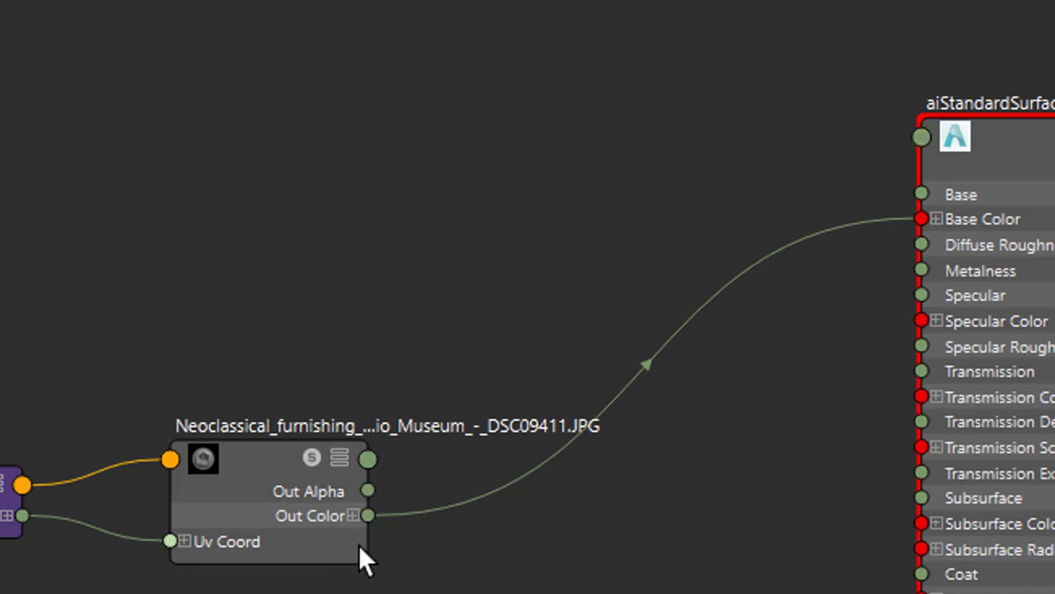
{"action": "left_click", "coordinate": [376, 508]}
{"action": "left_click_drag", "start_coordinate": [370, 509], "coordinate": [921, 317]}
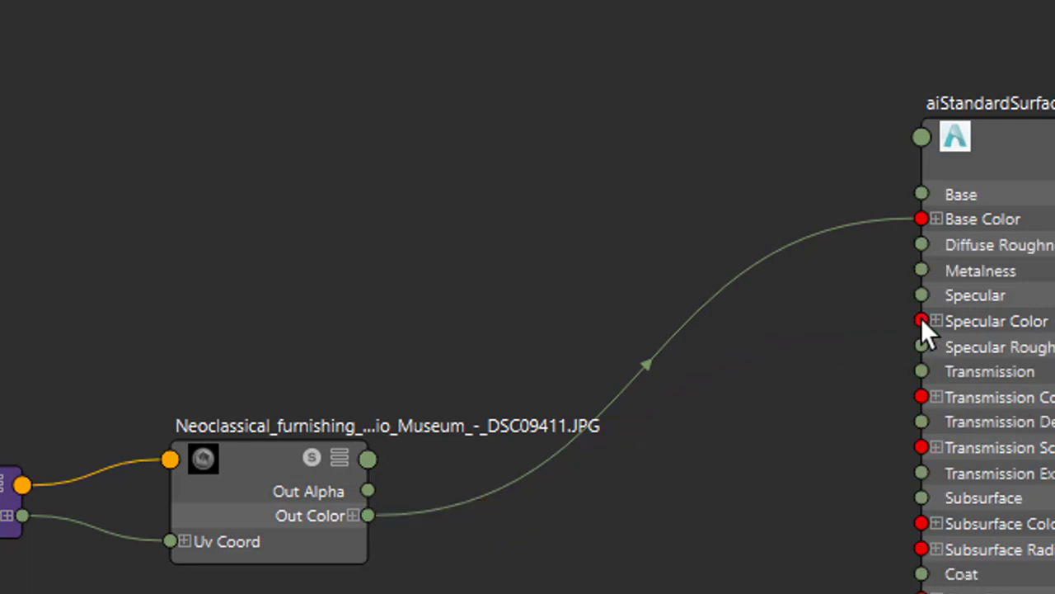
- Select textures file1, file2 and file3 in the Textures tab
{"action": "scroll", "coordinate": [633, 511], "scroll_direction": "down", "scroll_amount": 3}
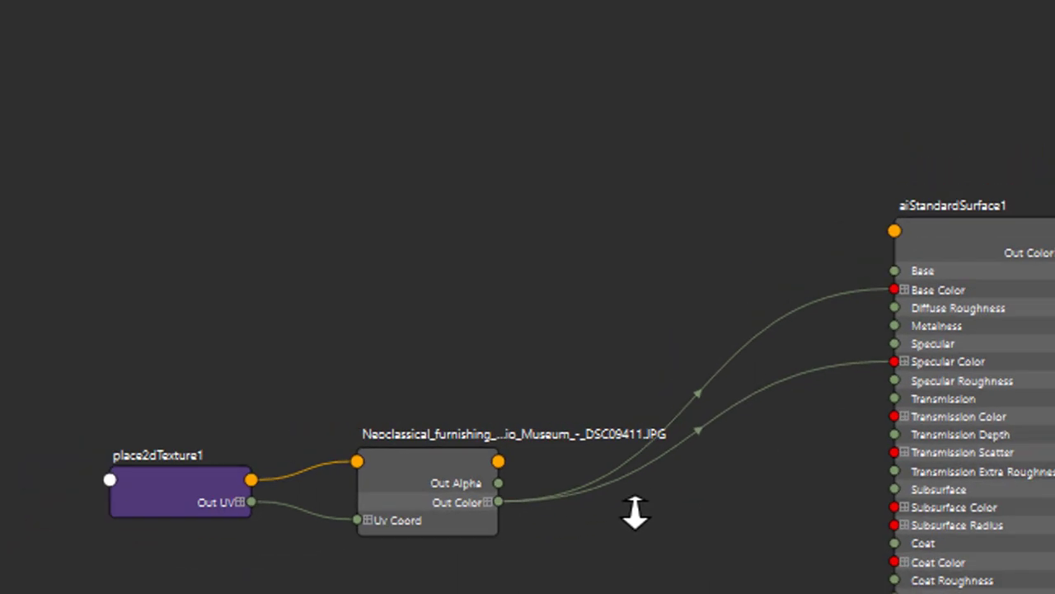
{"action": "middle_click_drag", "start_coordinate": [648, 530], "coordinate": [488, 169], "text": "alt"}
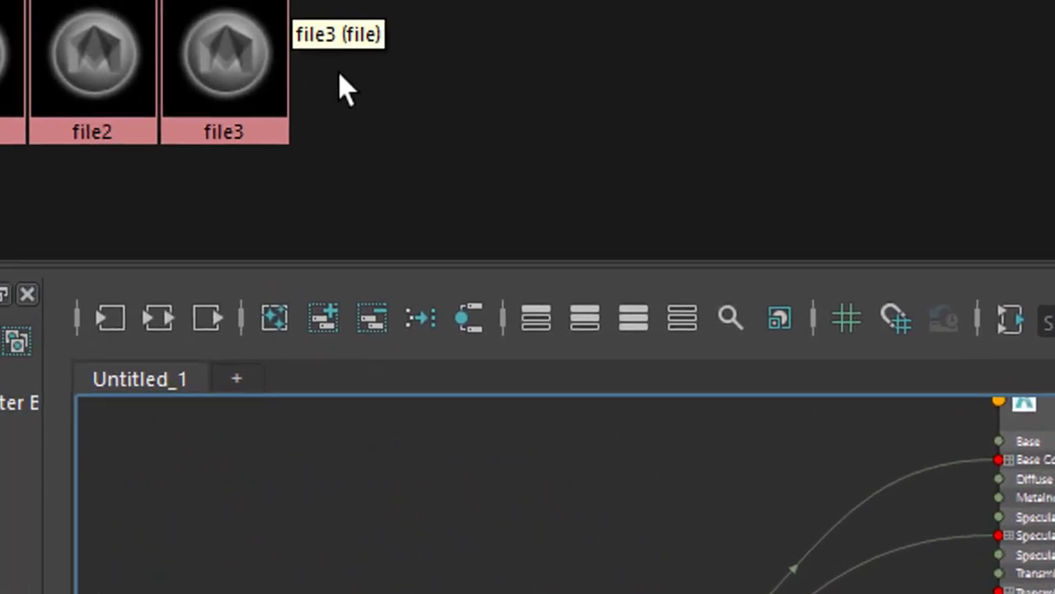
{"action": "left_click_drag", "start_coordinate": [502, 160], "coordinate": [144, 185]}
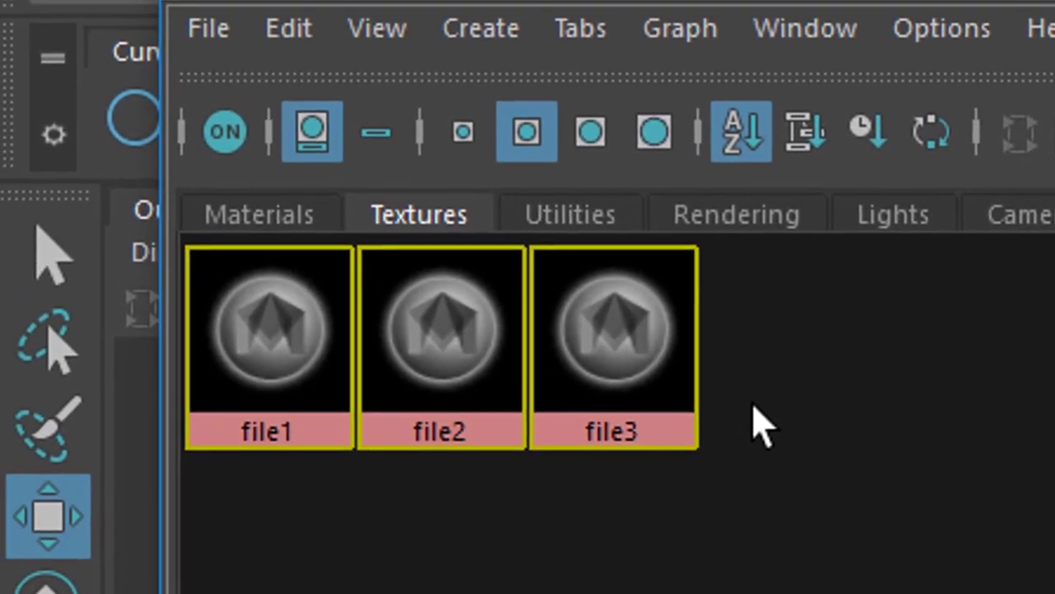
- Drag the file2 texture out of the Hypershade Textures tab
{"action": "middle_click_drag", "start_coordinate": [272, 312], "coordinate": [398, 347]}
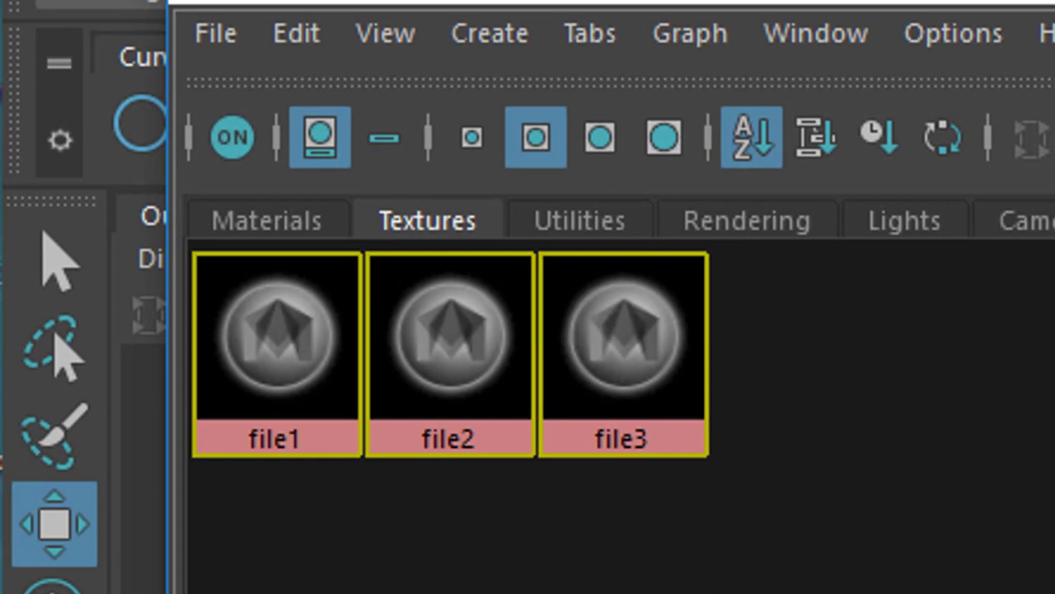